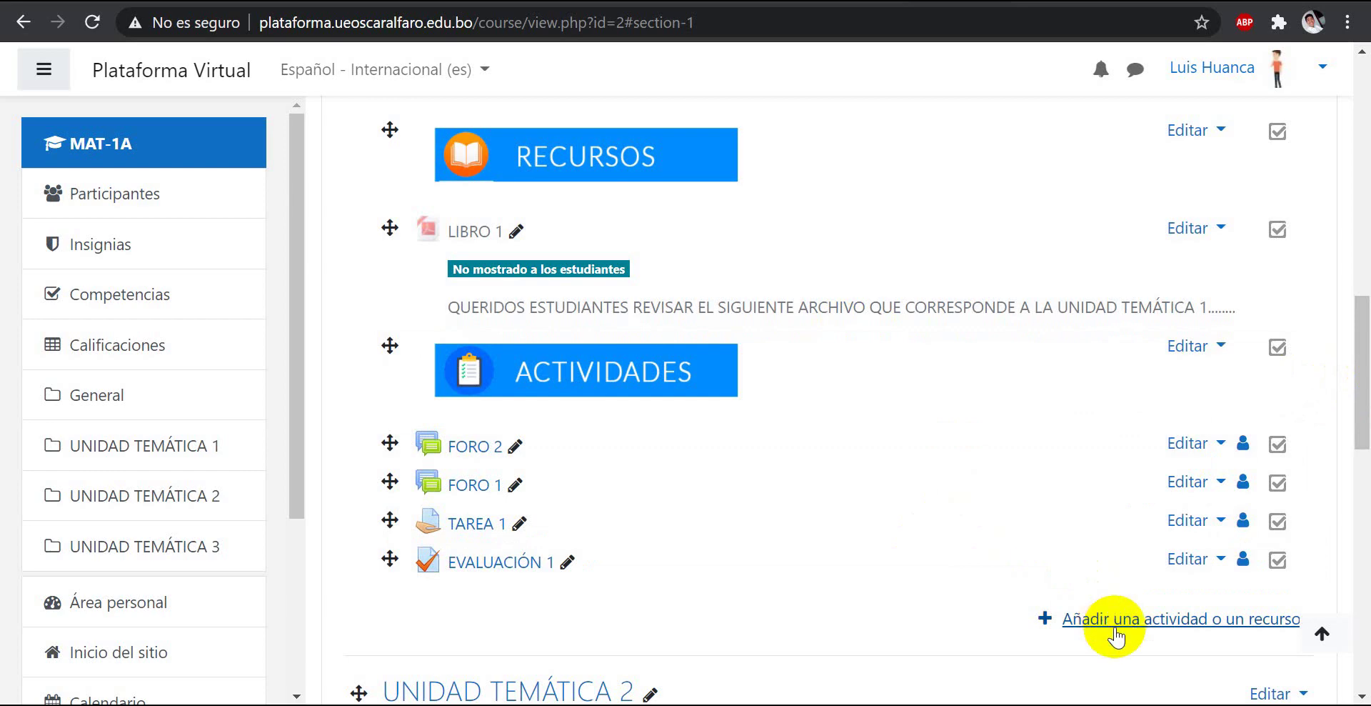
Add an Asistencia activity to UNIDAD TEMÁTICA 1 and name it "Control de Asistencia".
click(1114, 627)
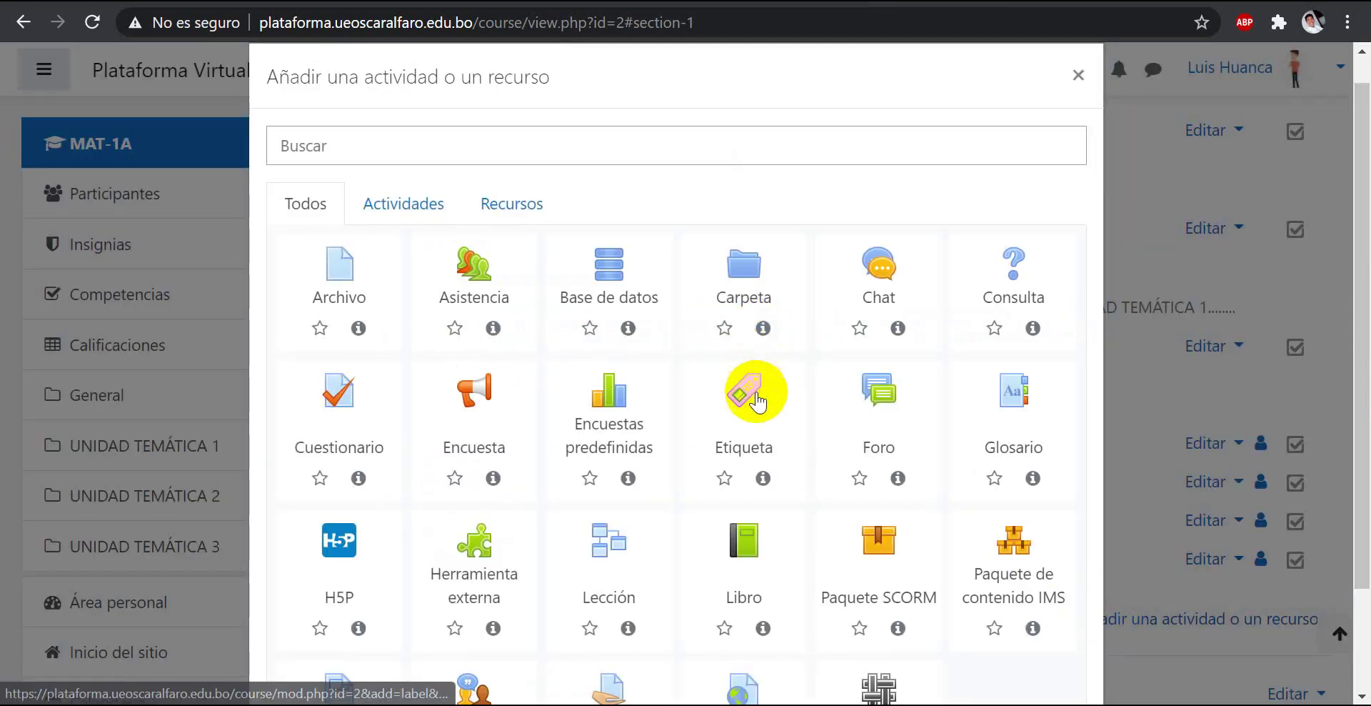
click(482, 289)
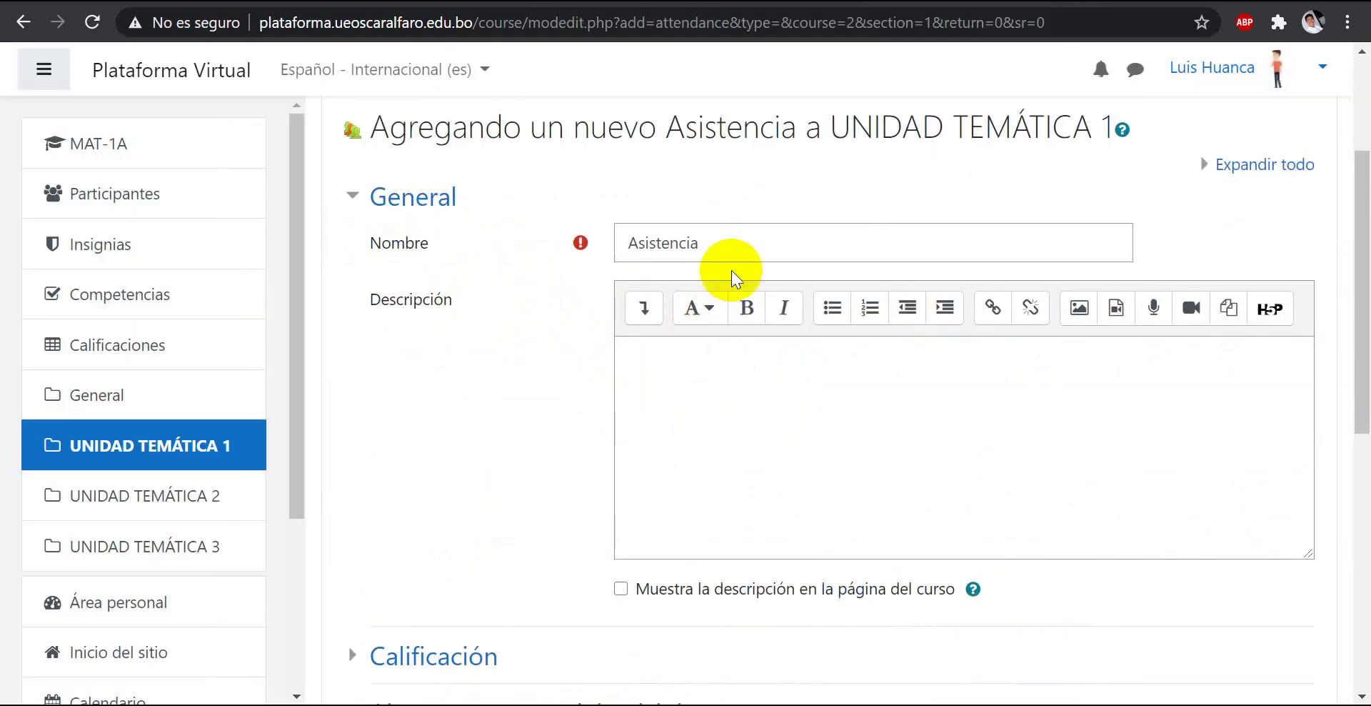
click(743, 242)
drag(743, 242, 627, 245)
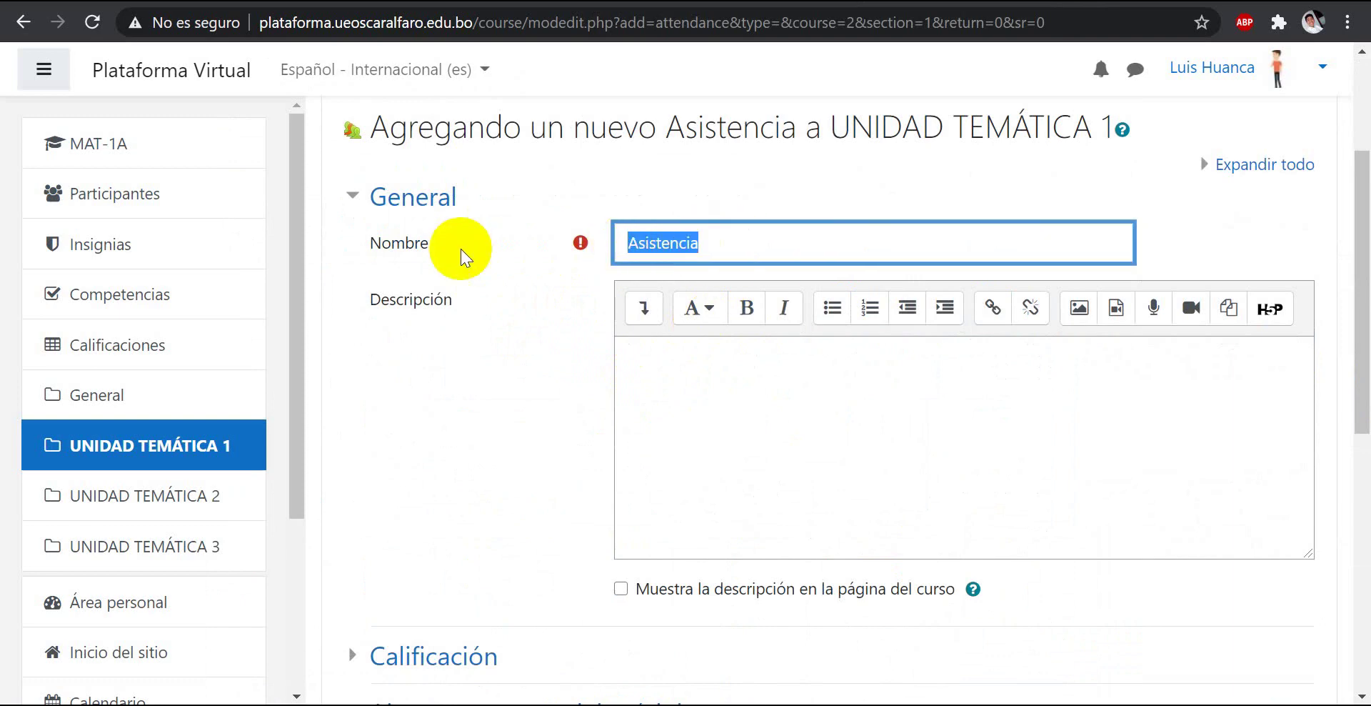
click(704, 244)
click(713, 243)
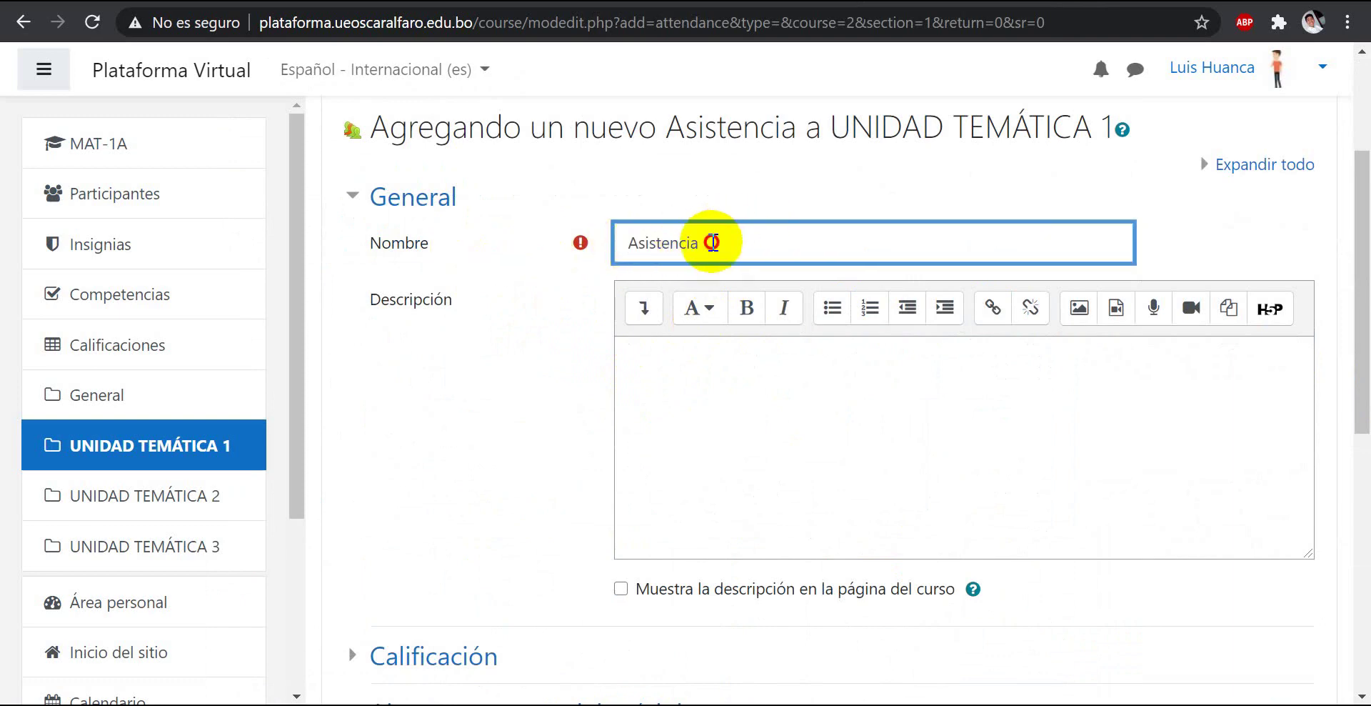
drag(713, 243, 614, 242)
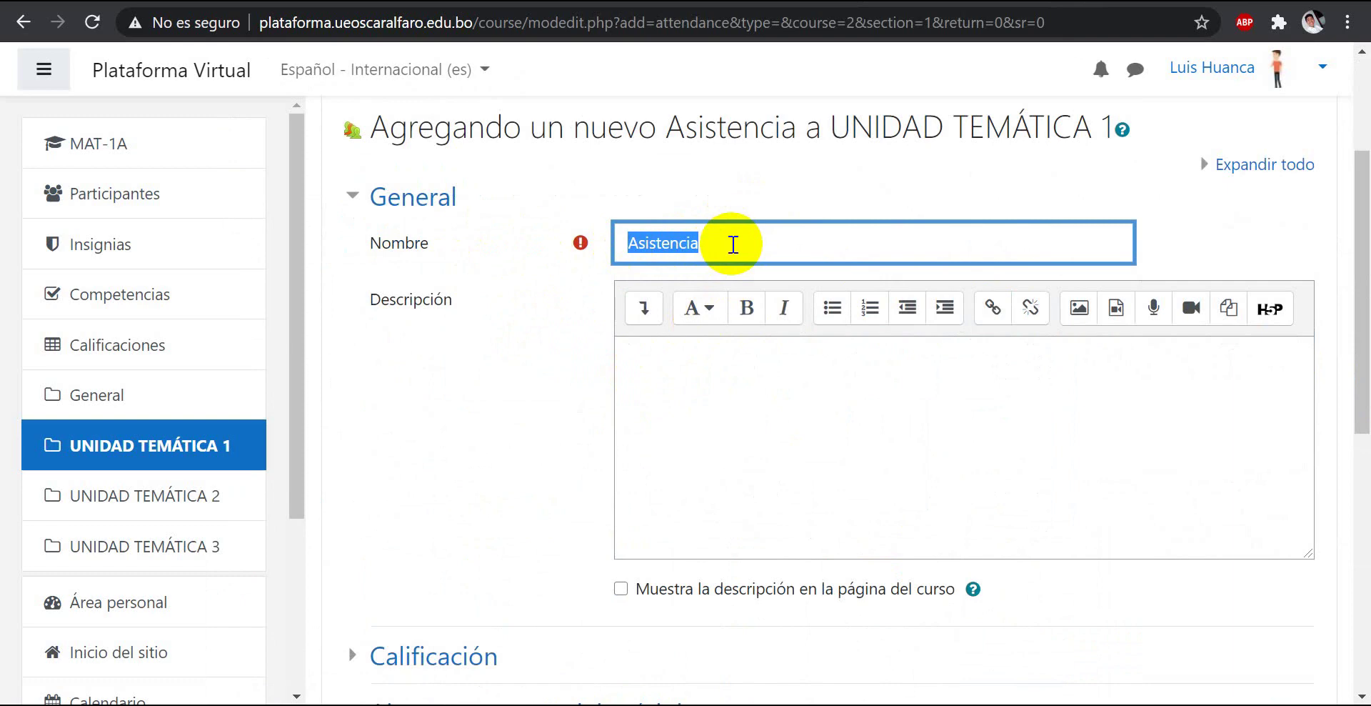
text(Control de )
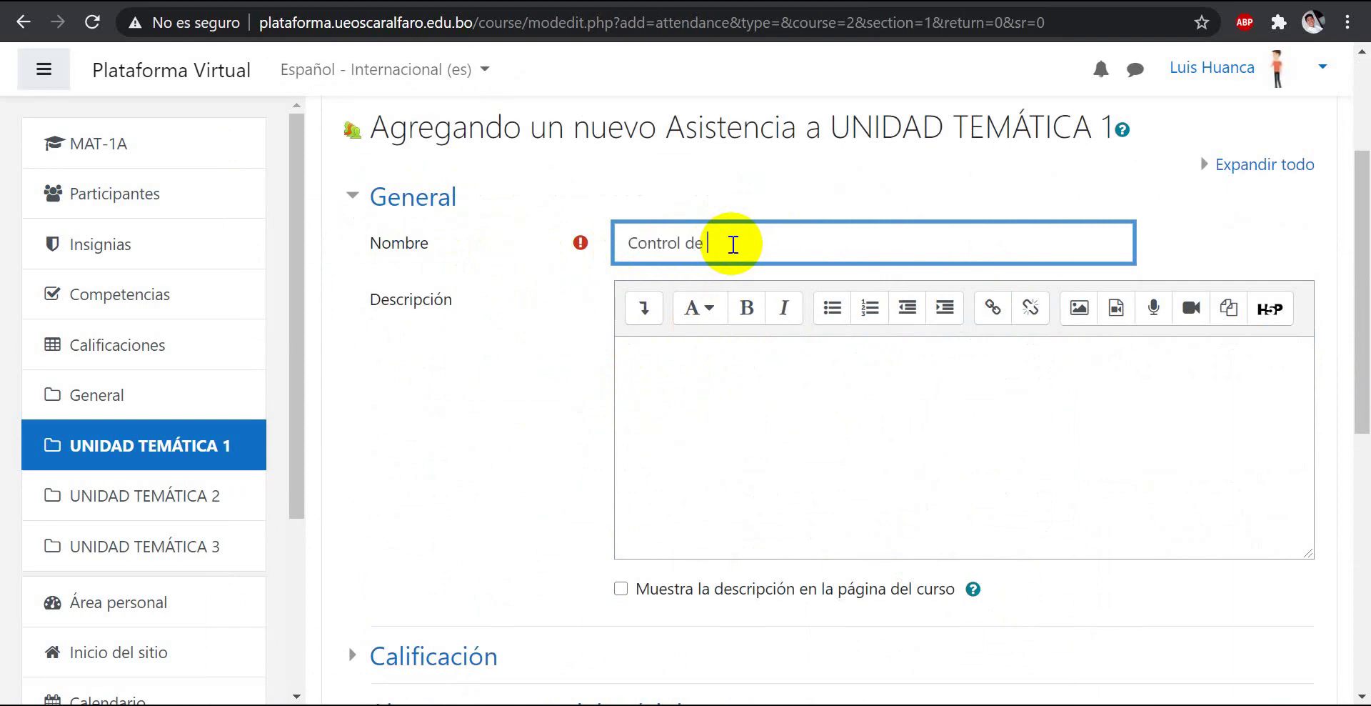
text(Asistencia)
click(814, 352)
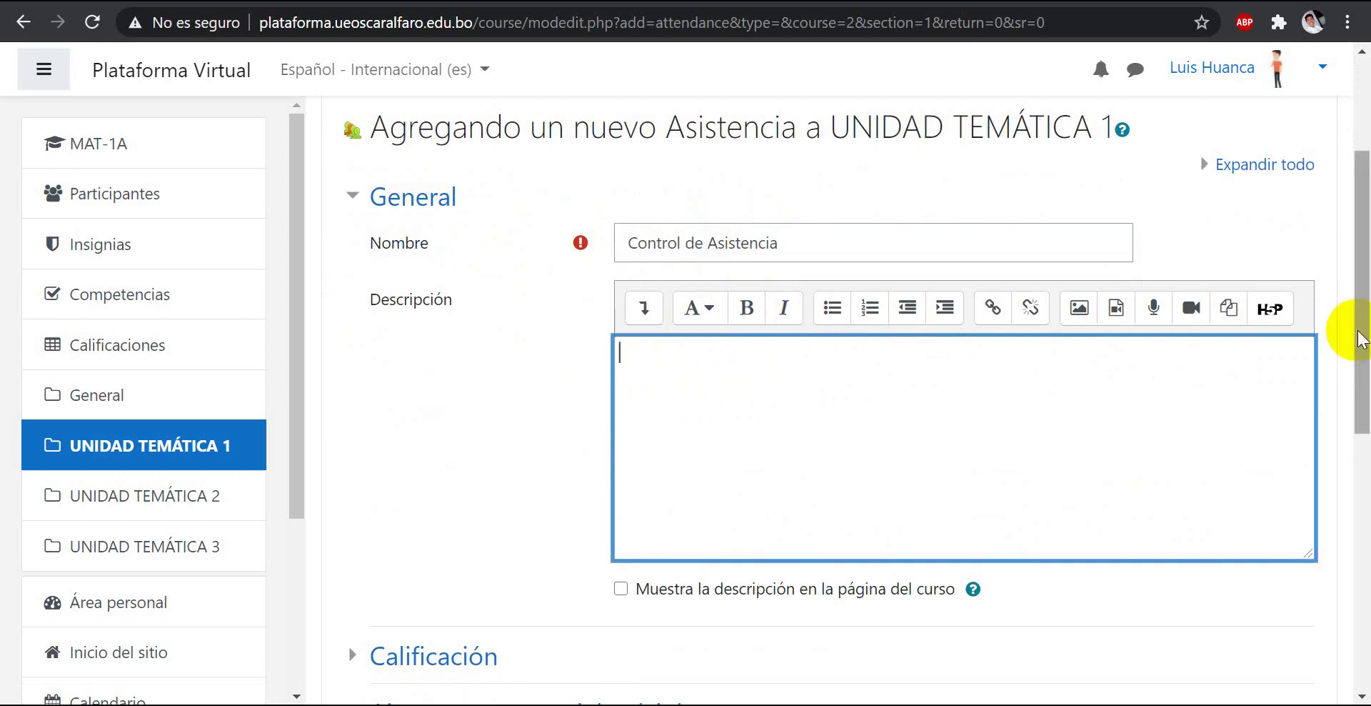
Set the attendance activity's maximum score to 10 in its grading settings.
drag(1360, 339, 1363, 473)
click(352, 334)
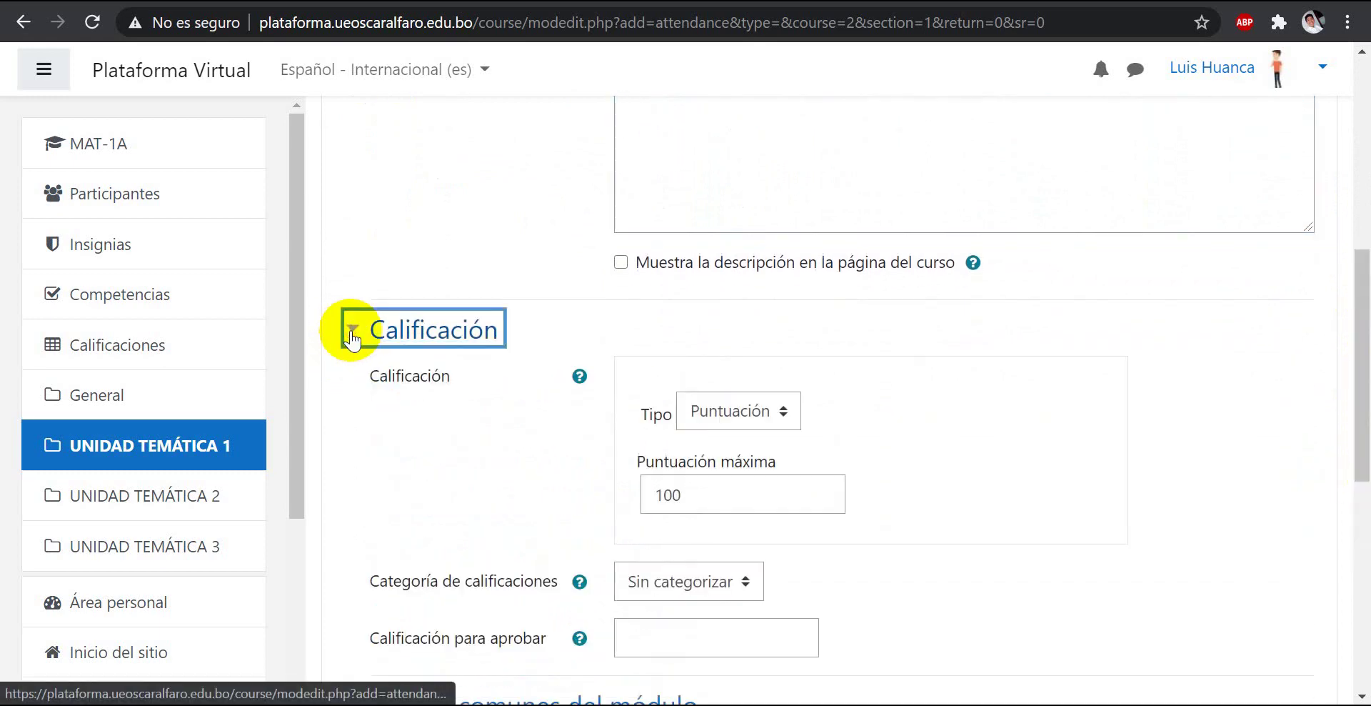
scroll(628, 439, down, 1)
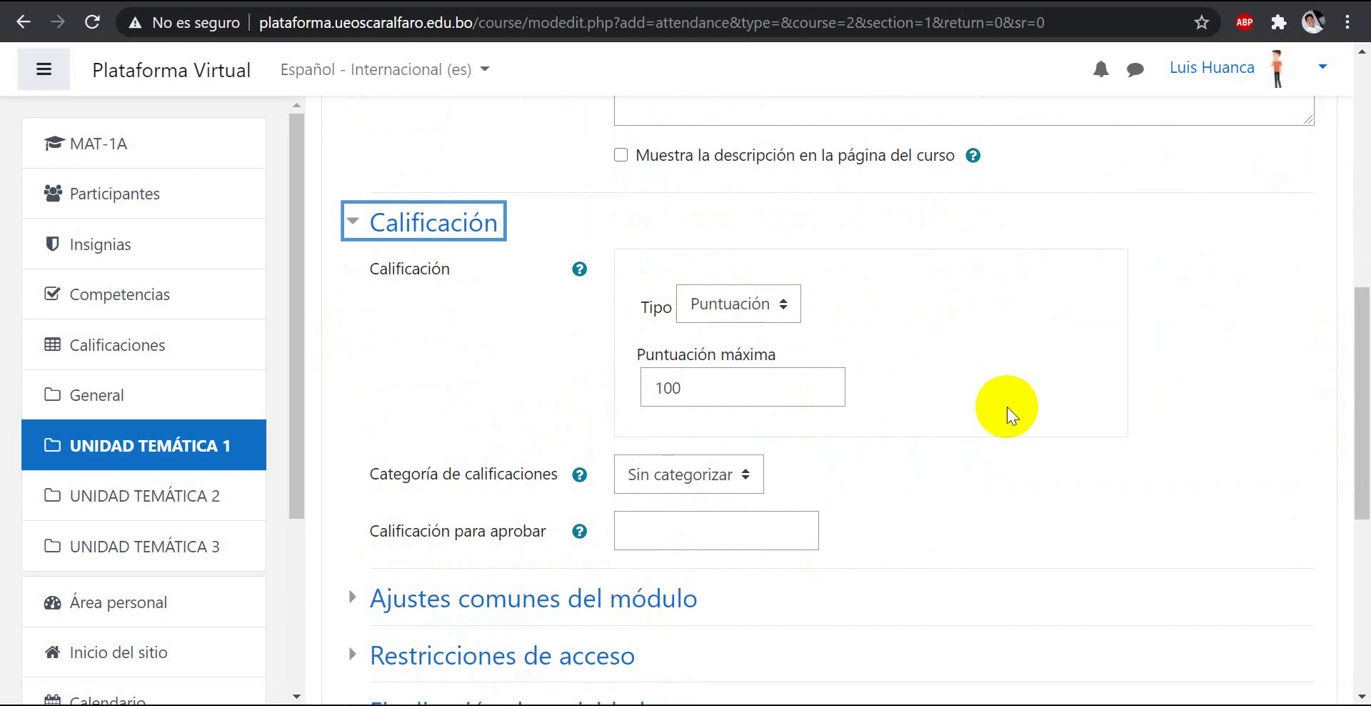
click(743, 388)
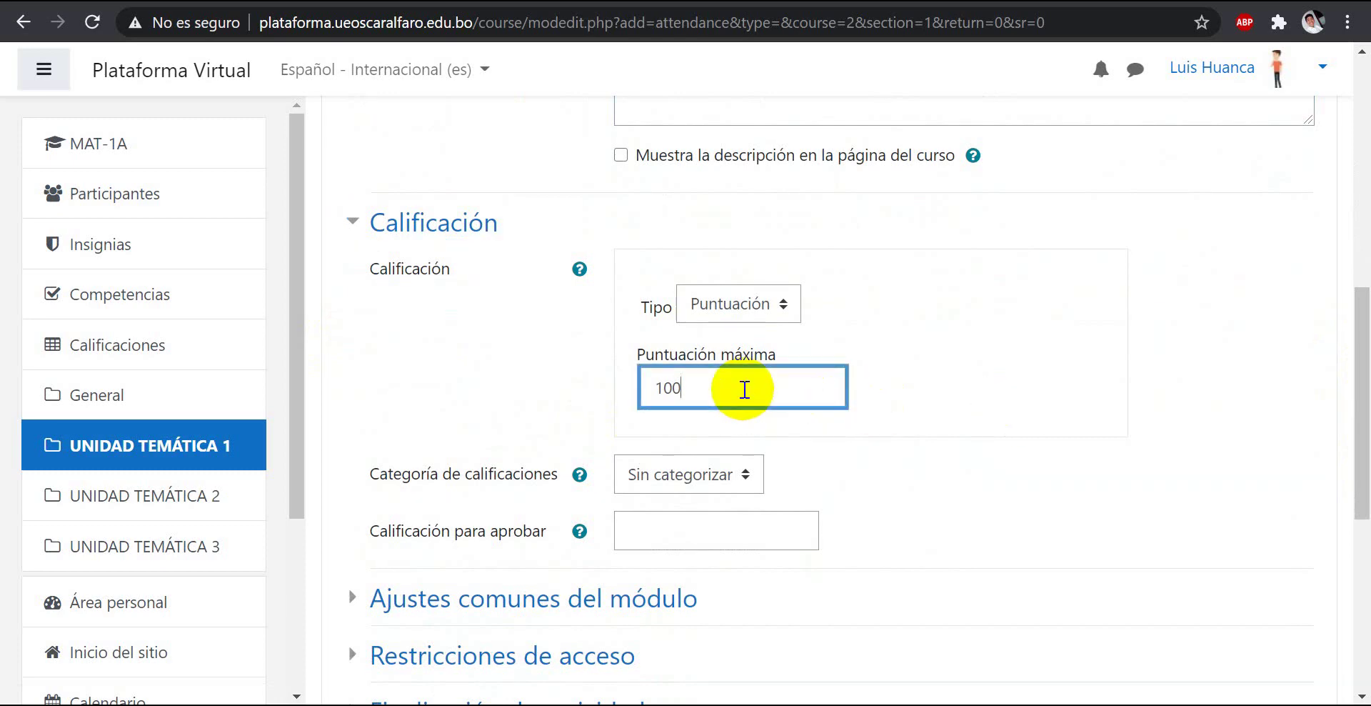
key(BackSpace)
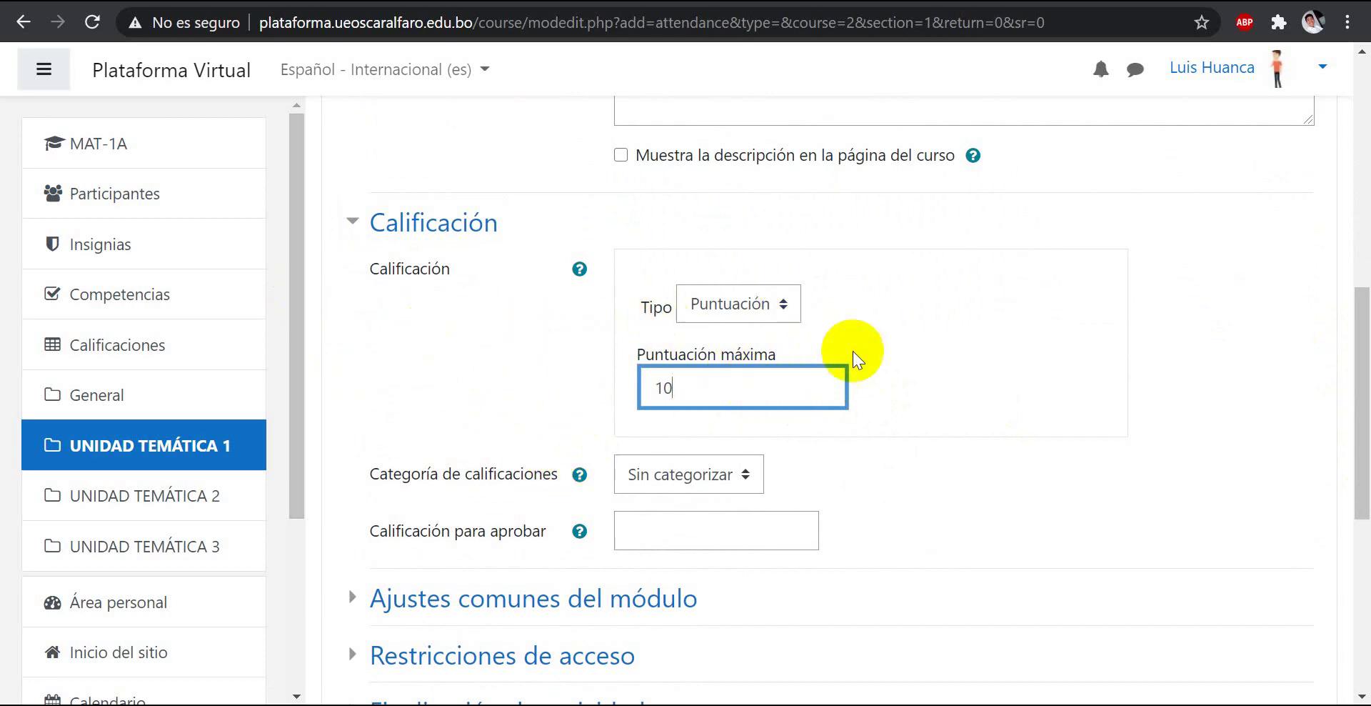
scroll(958, 389, down, 3)
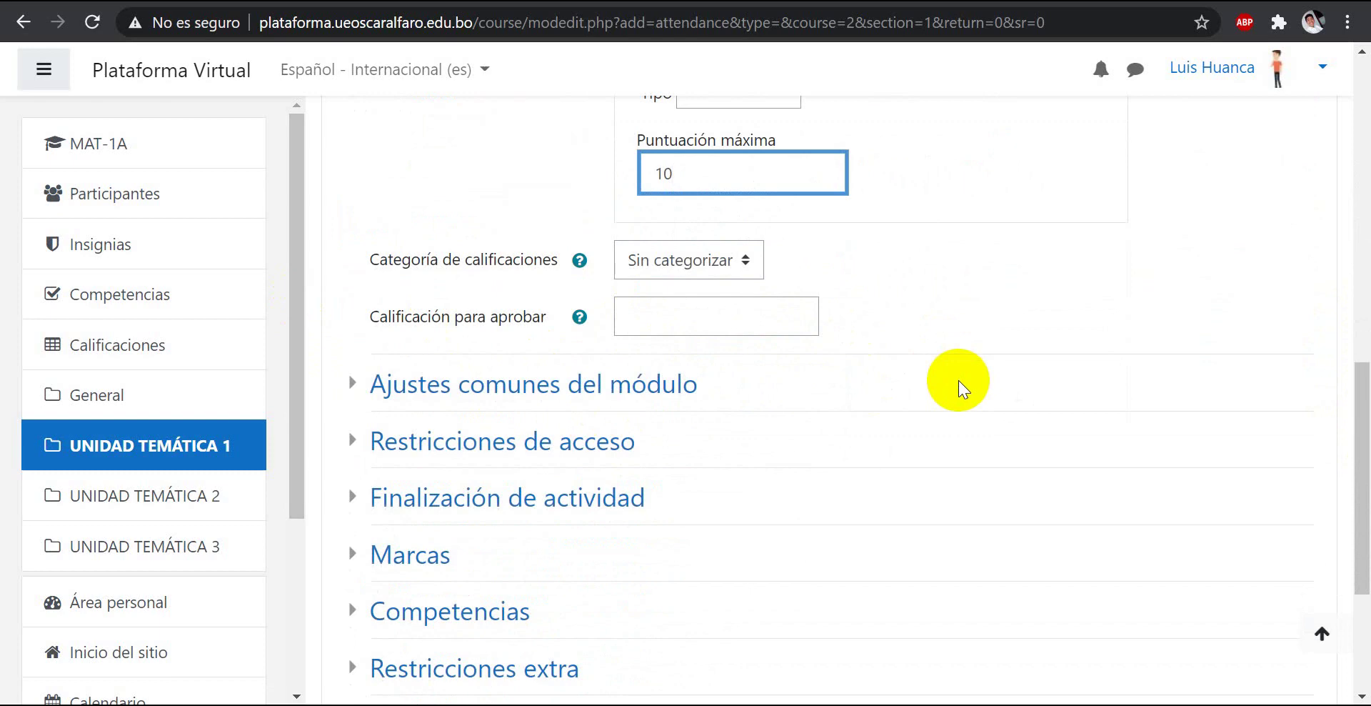
scroll(710, 321, up, 2)
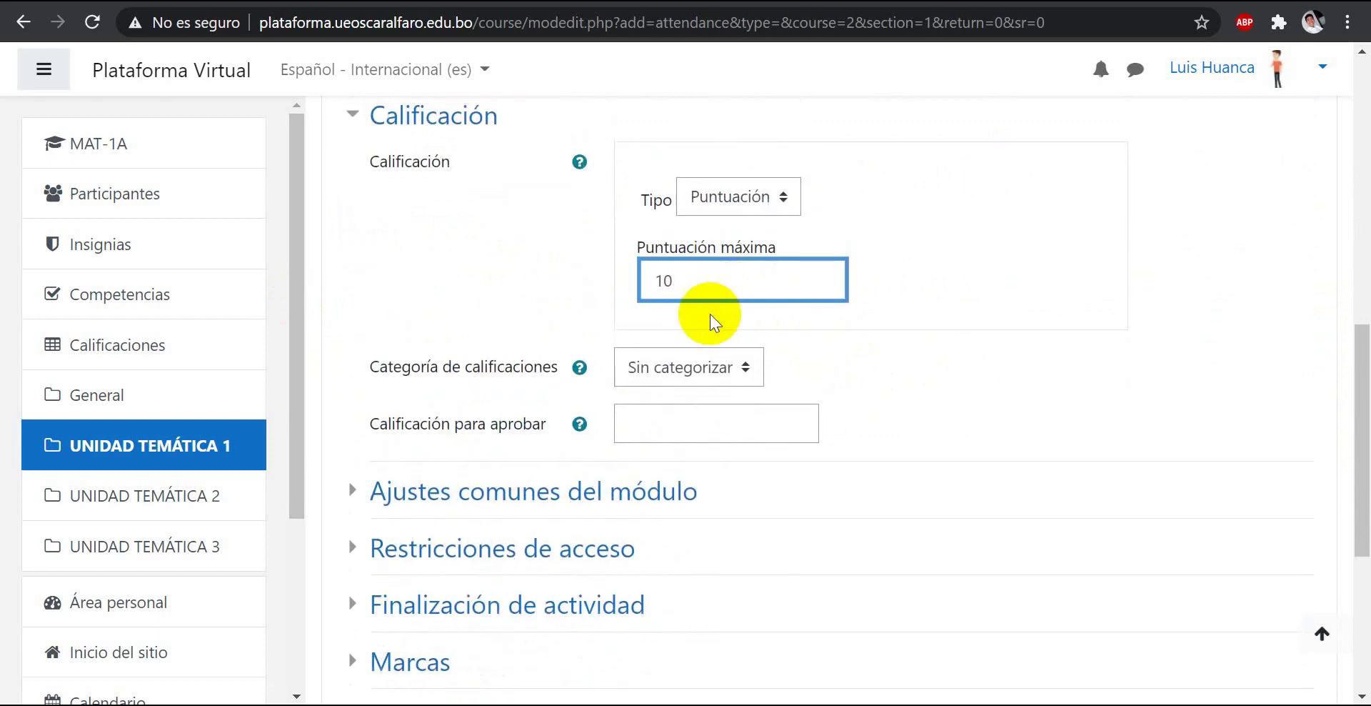
Examine the activity's common module settings, access restrictions, completion options and tags.
scroll(543, 357, down, 2)
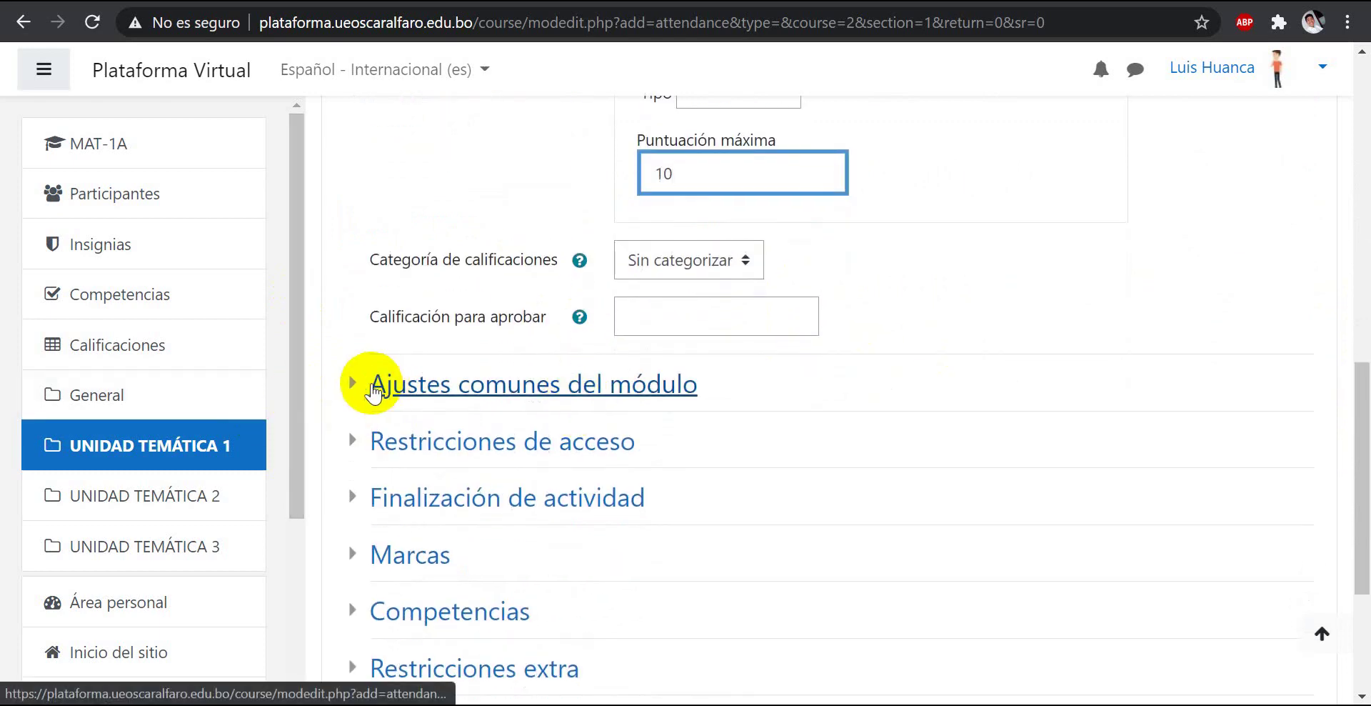
click(373, 391)
scroll(503, 491, down, 2)
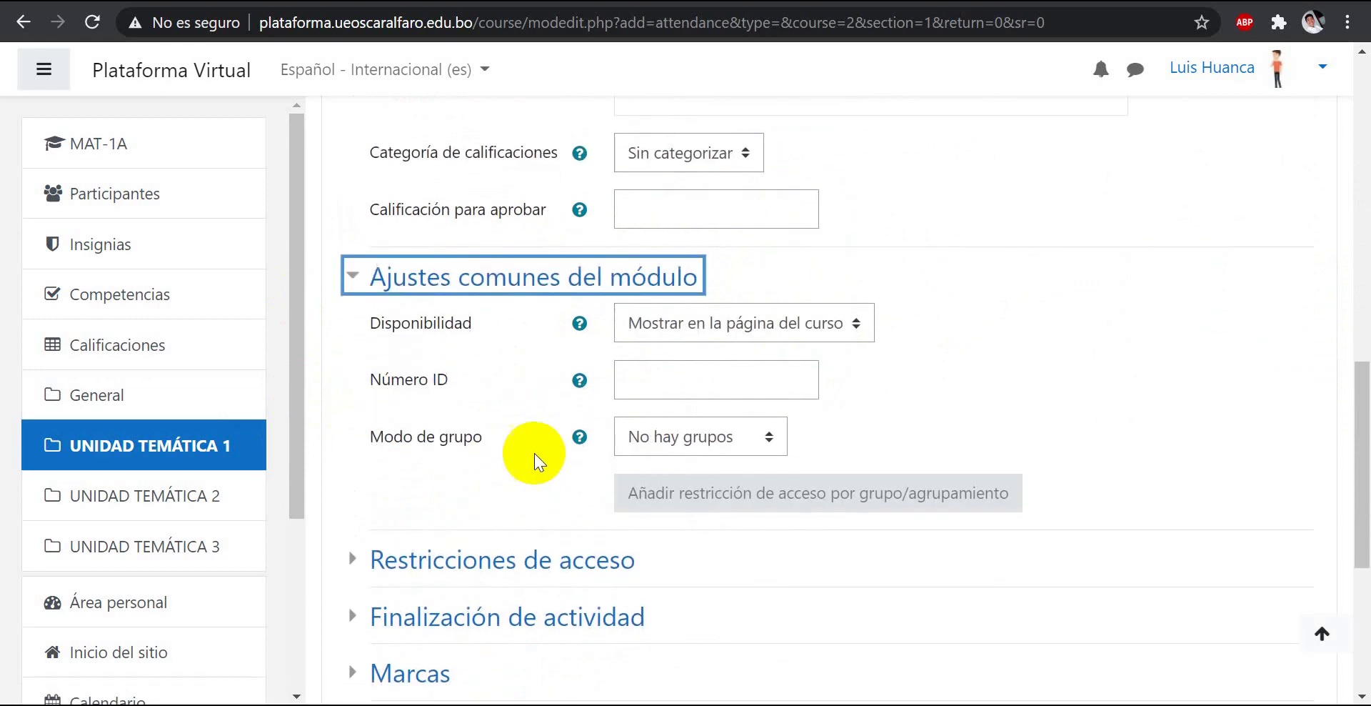
scroll(431, 481, down, 2)
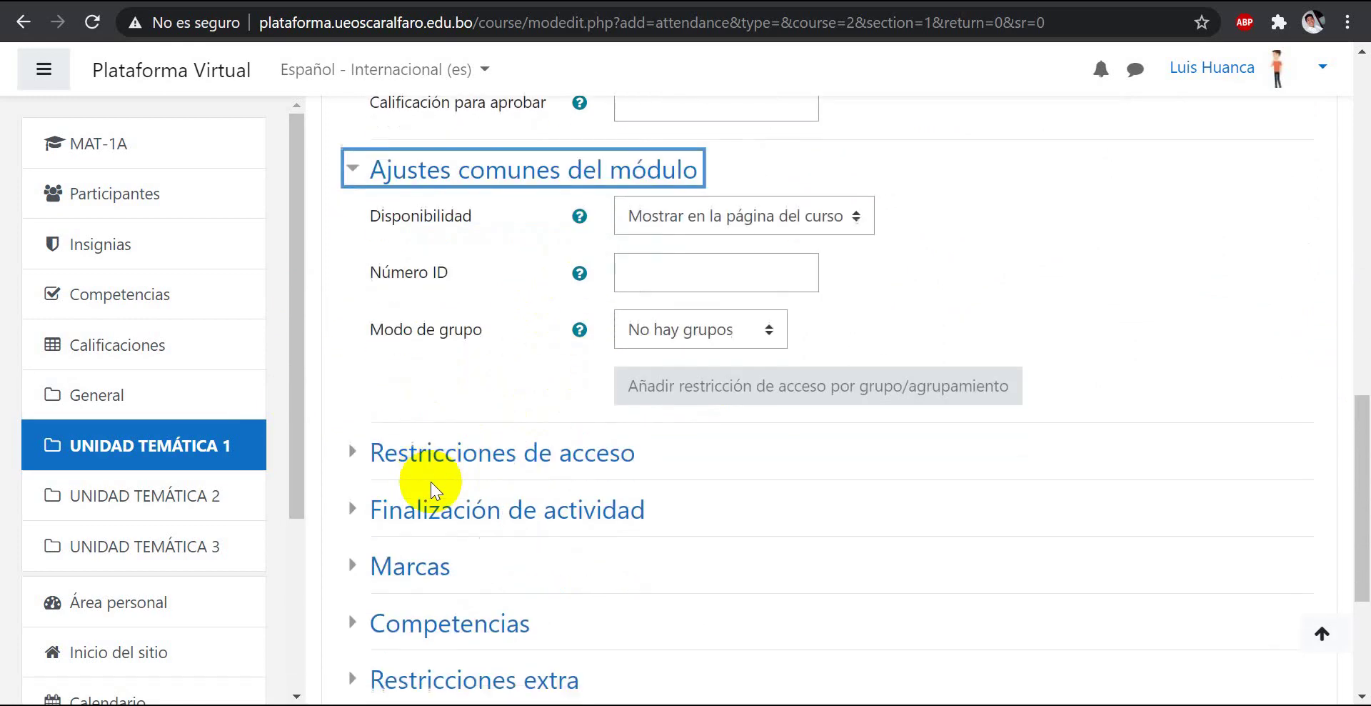
scroll(431, 482, down, 2)
click(351, 346)
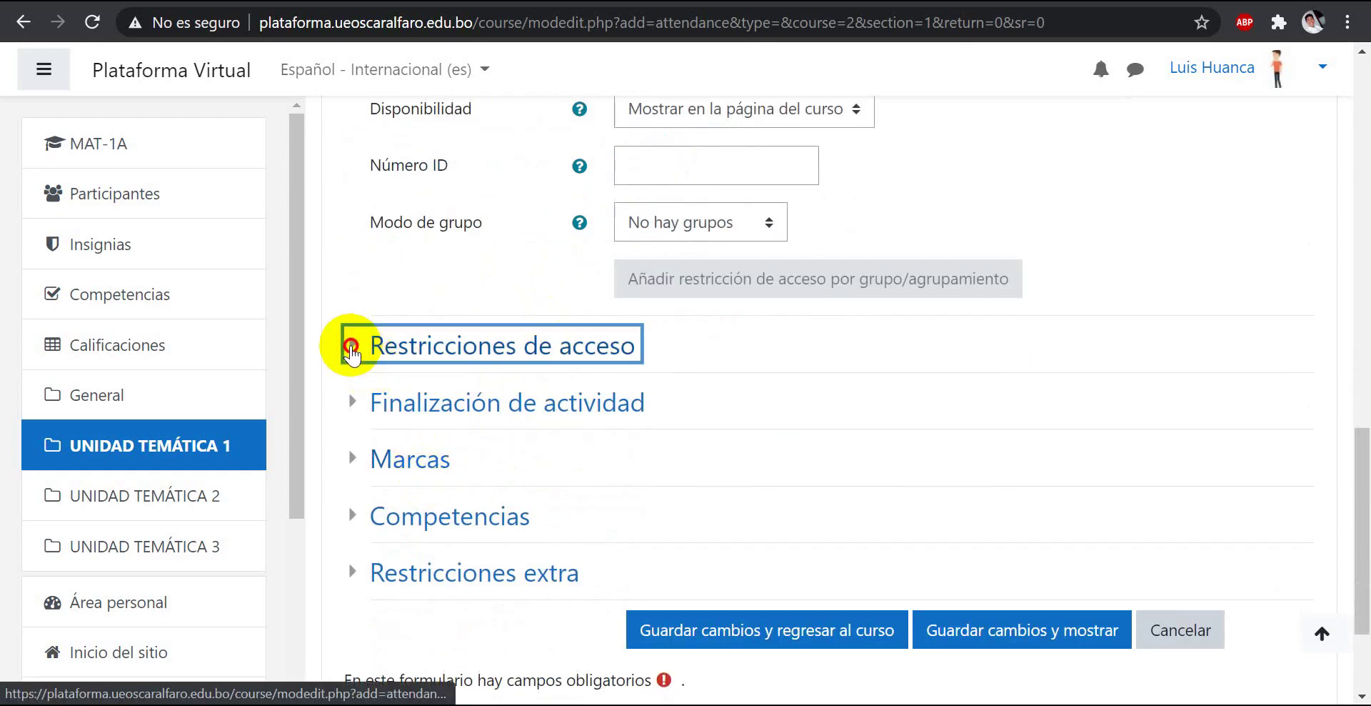
scroll(480, 478, down, 1)
scroll(480, 478, down, 1)
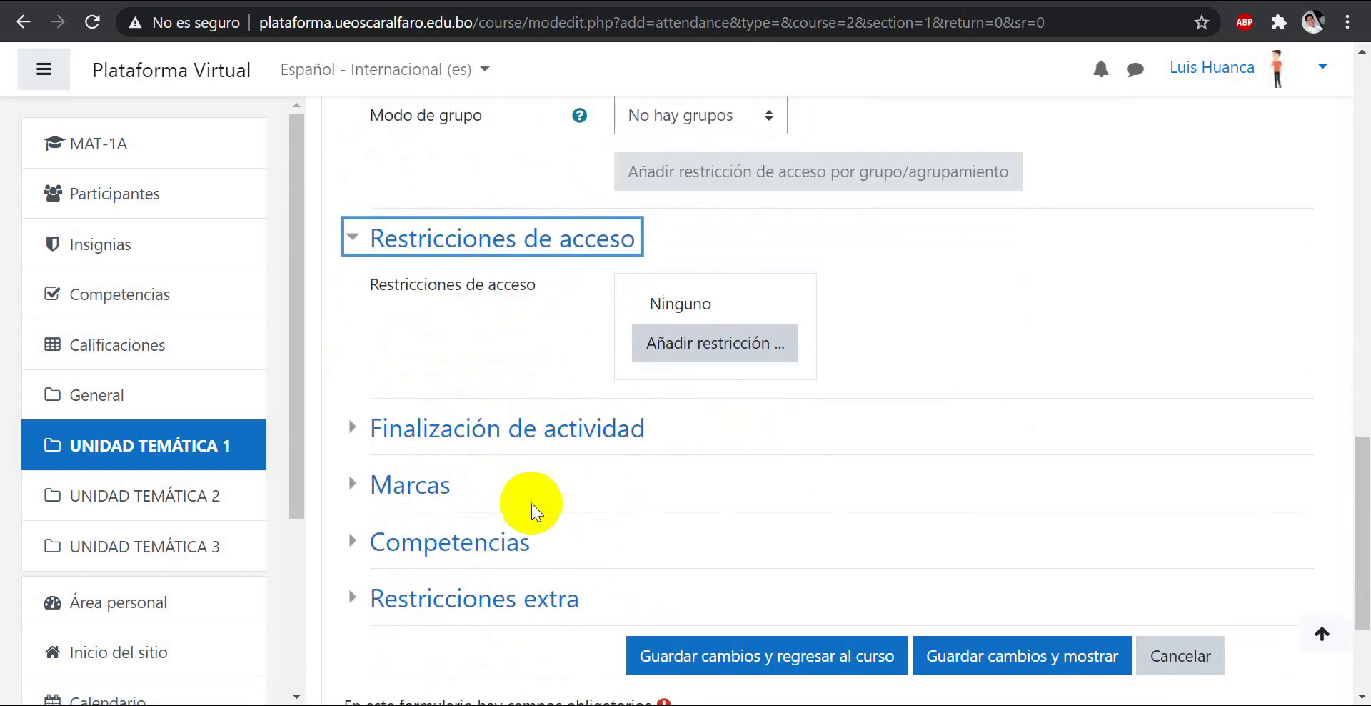
click(358, 429)
scroll(486, 551, down, 2)
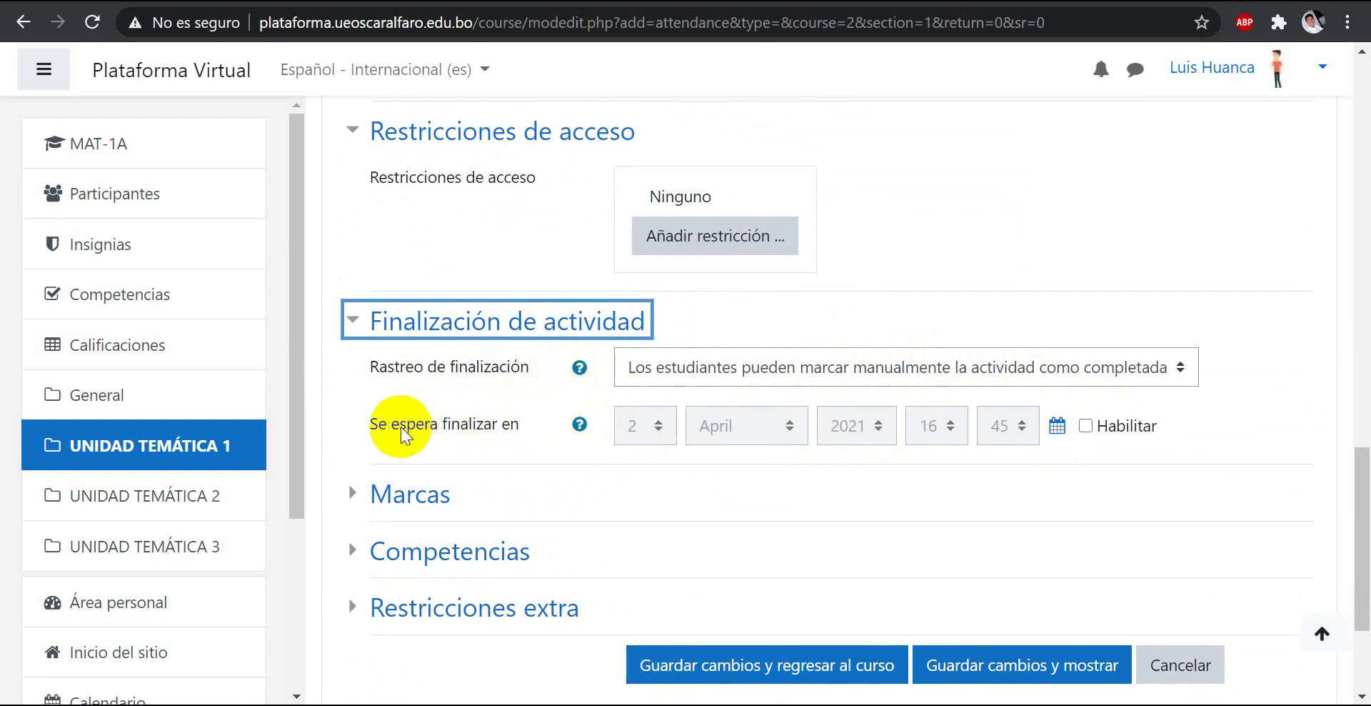
mouse_move(376, 427)
mouse_down()
mouse_move(520, 428)
mouse_move(375, 425)
mouse_move(504, 425)
mouse_move(387, 417)
mouse_up()
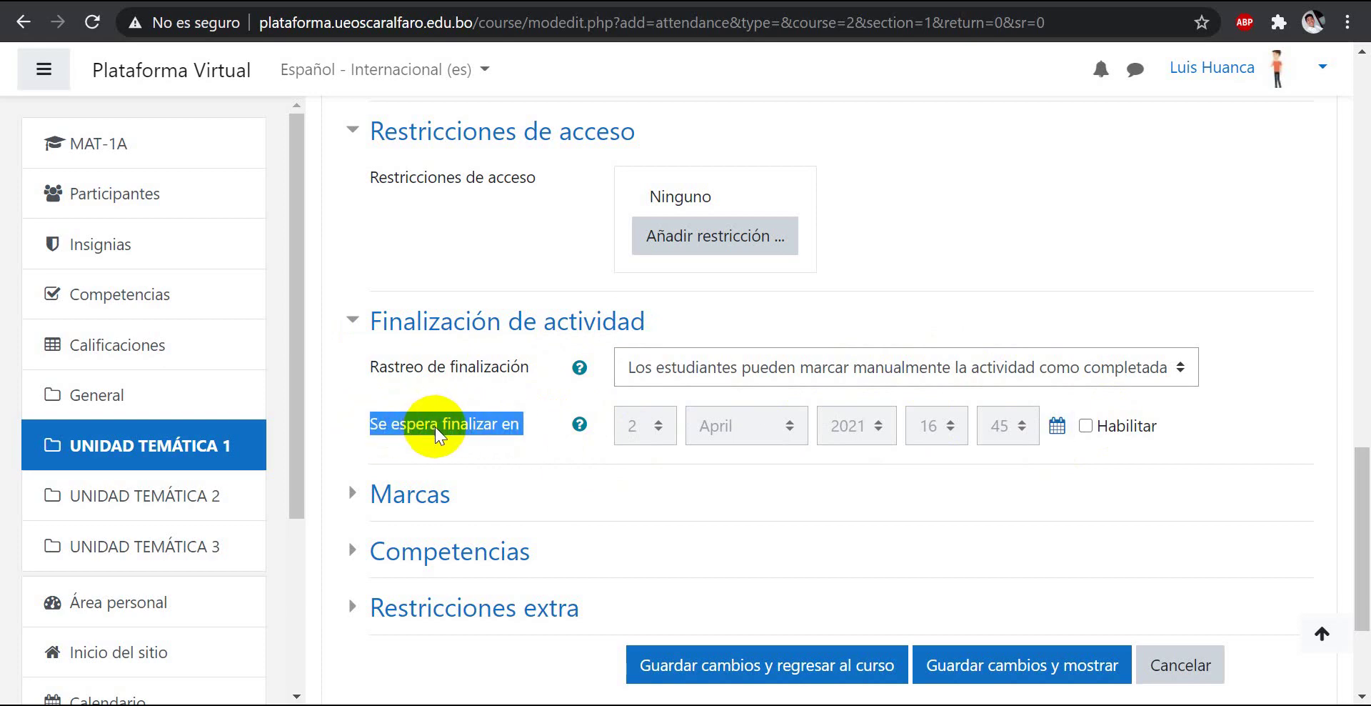
click(520, 425)
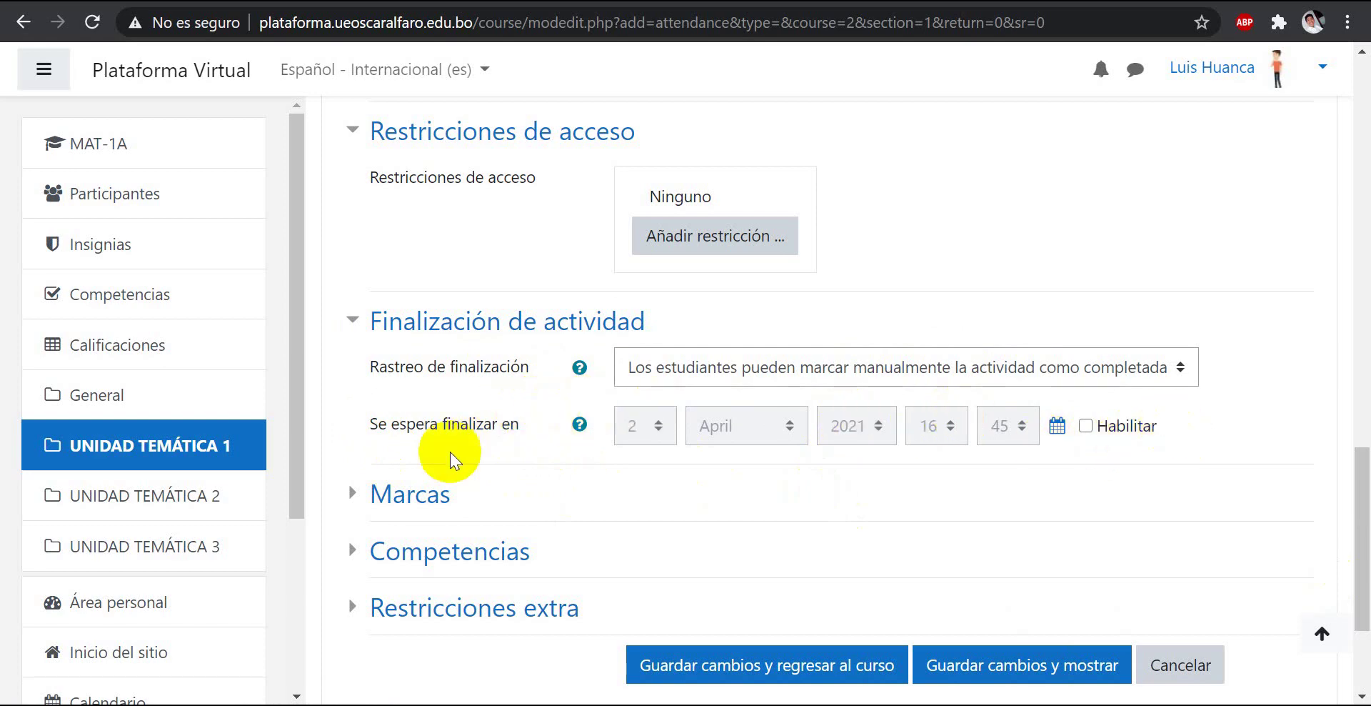
scroll(478, 452, down, 2)
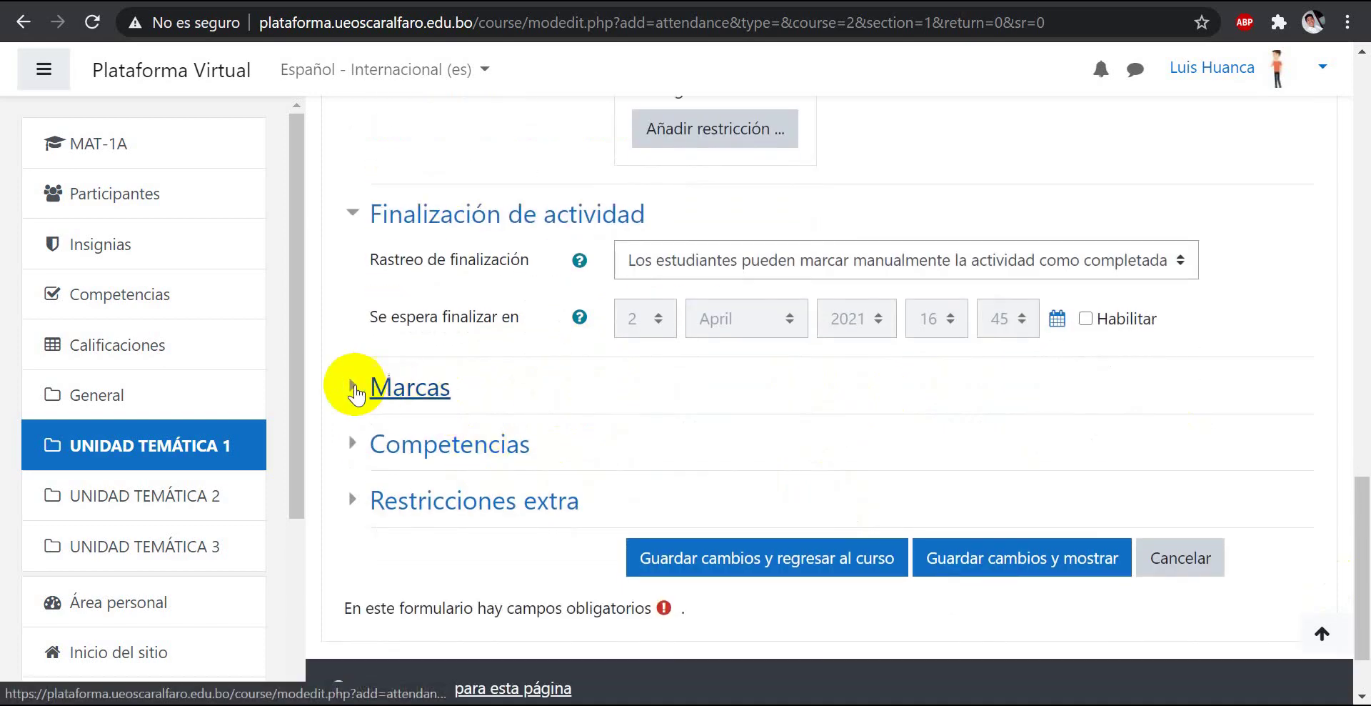
click(349, 387)
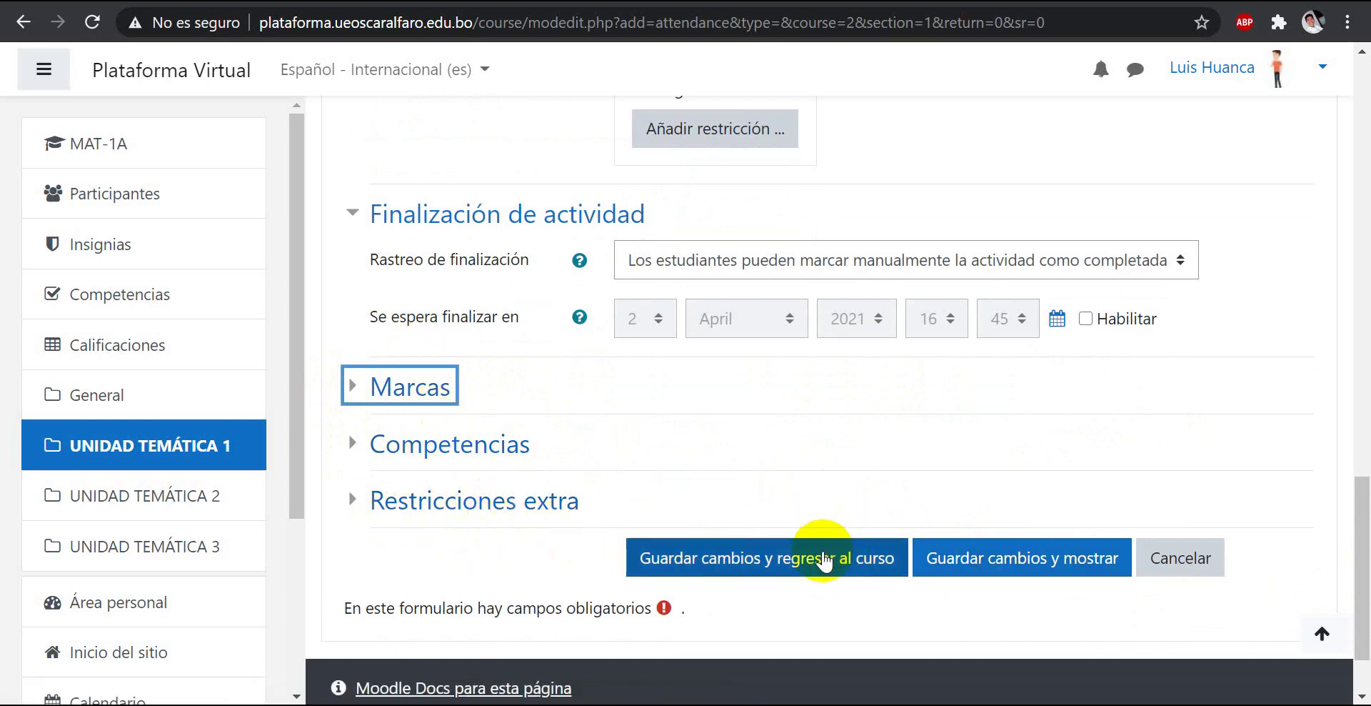
Save the attendance activity, return to the course and open Control de Asistencia.
click(770, 561)
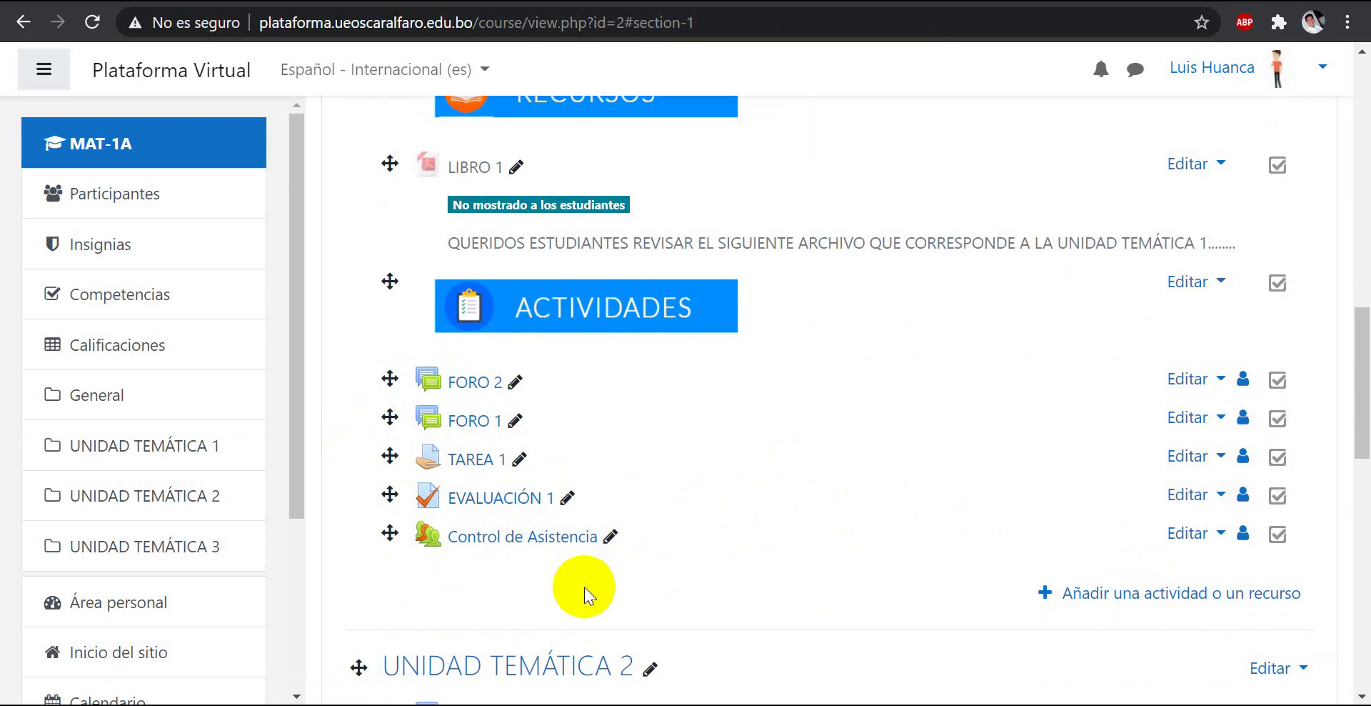
click(502, 549)
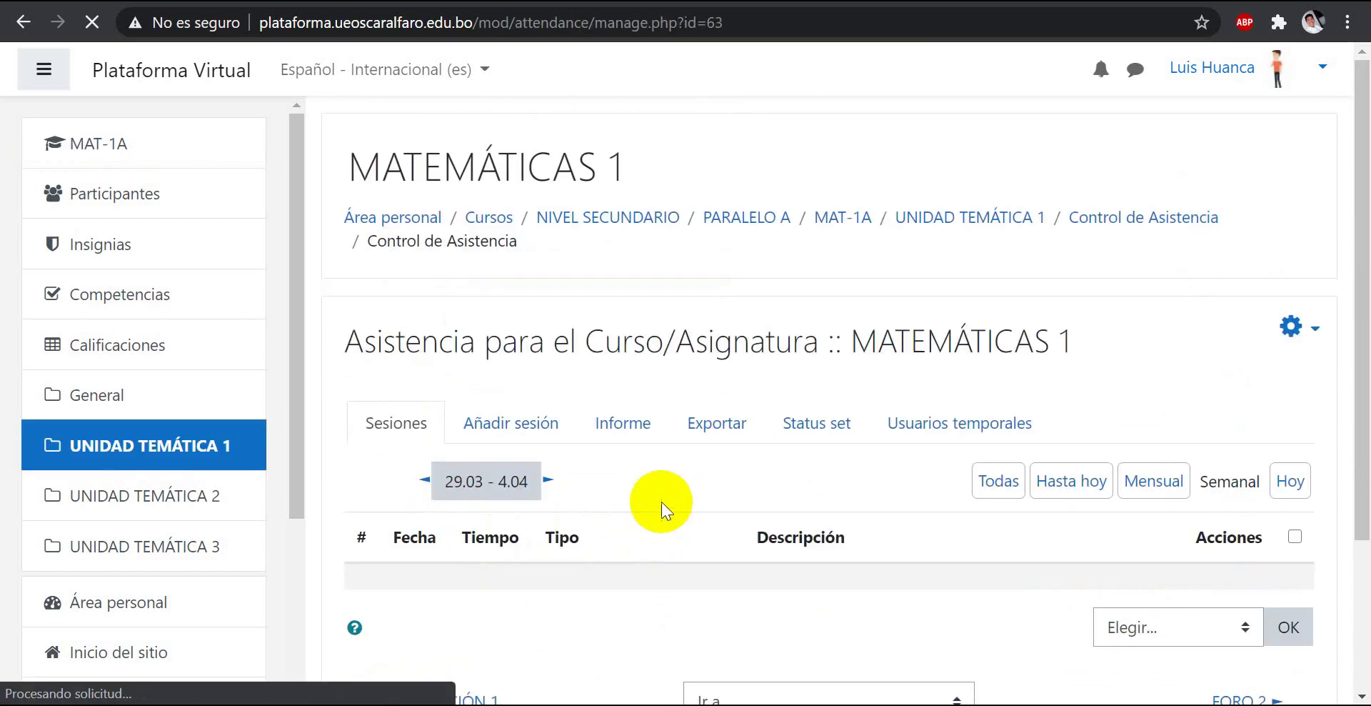
scroll(664, 505, down, 3)
scroll(435, 478, up, 2)
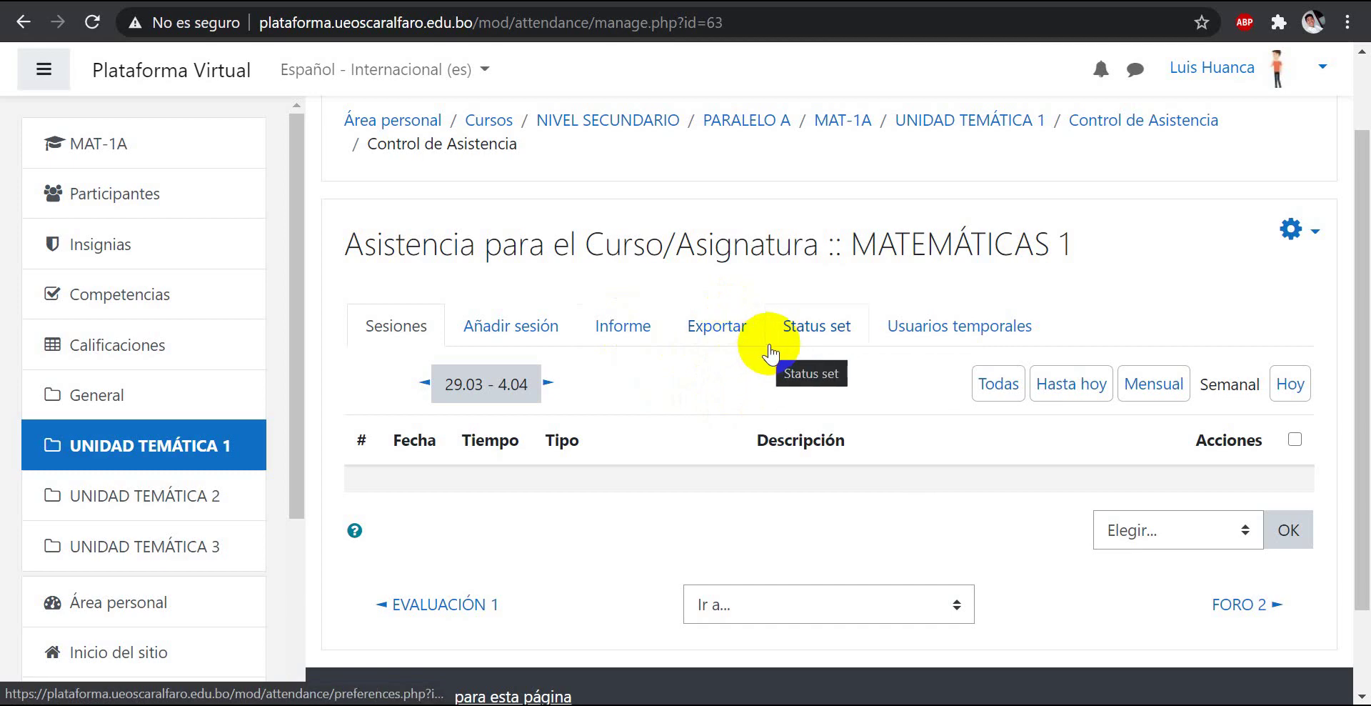
Examine the attendance status set with its acronyms, descriptions and points.
click(814, 334)
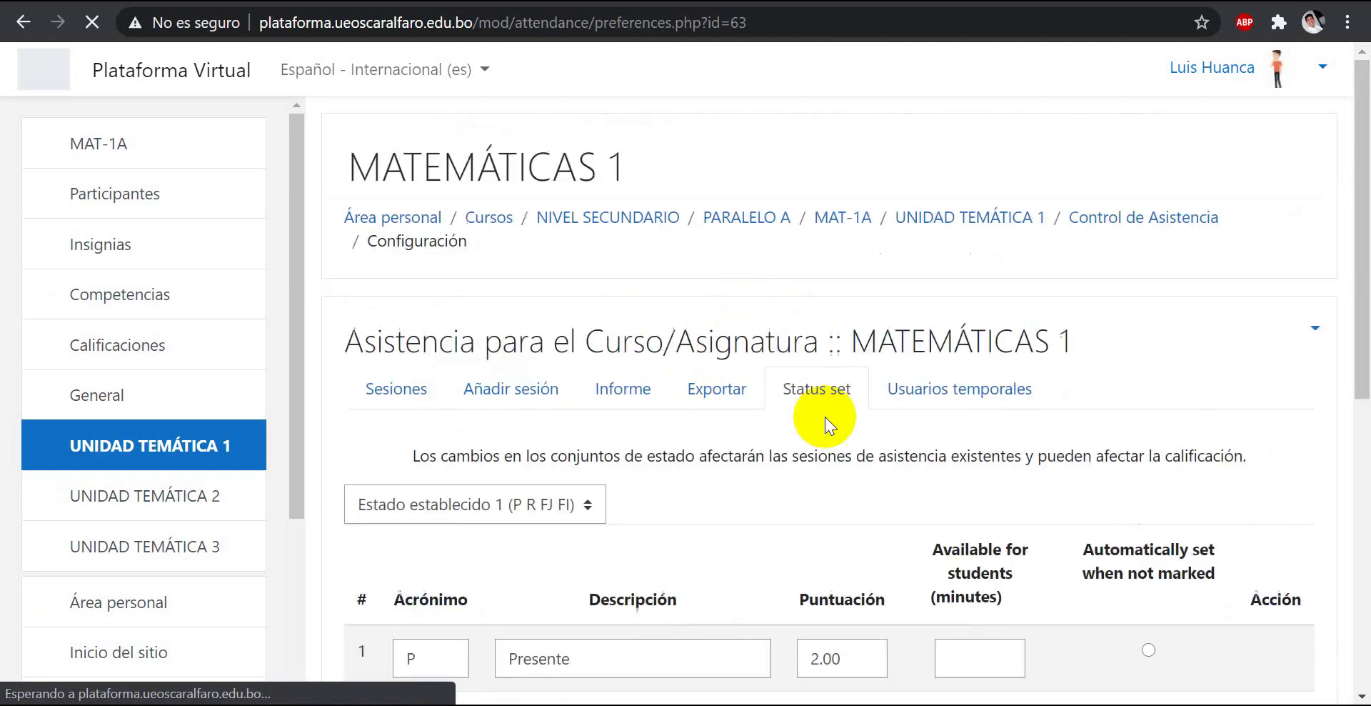
scroll(826, 419, down, 5)
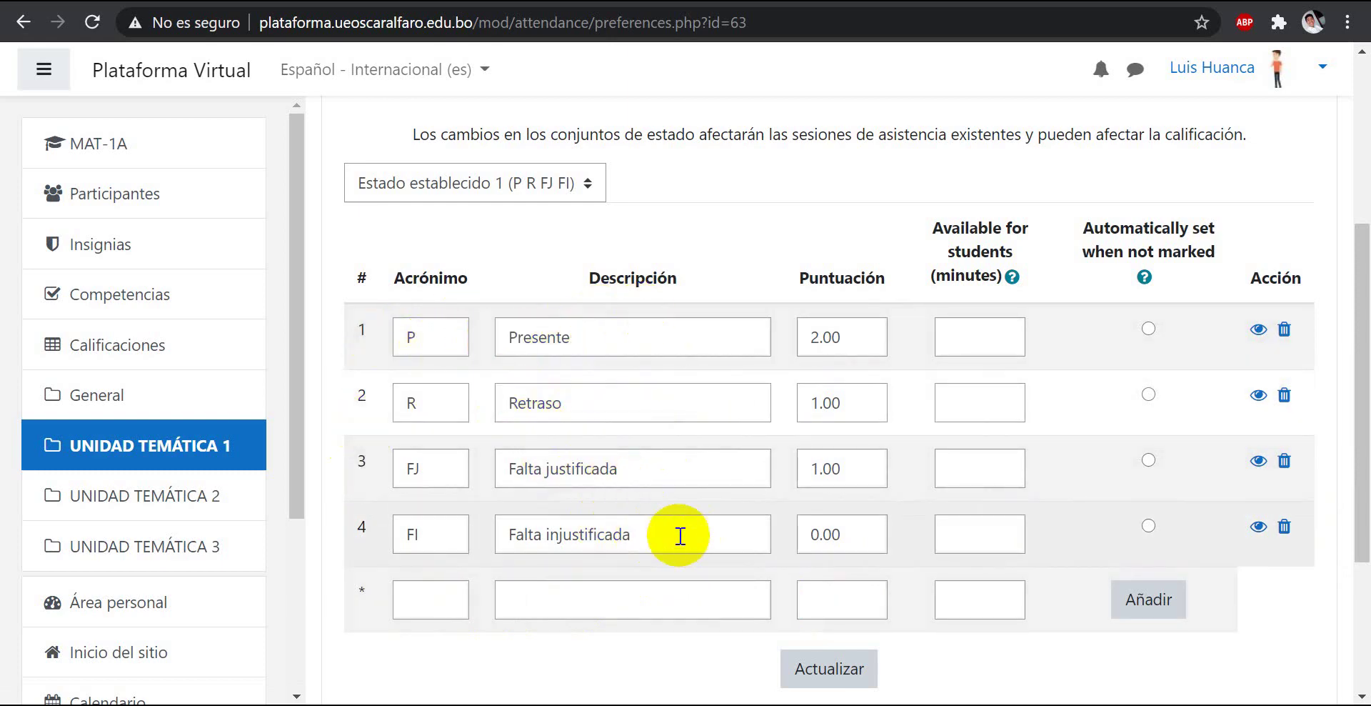
scroll(802, 540, up, 3)
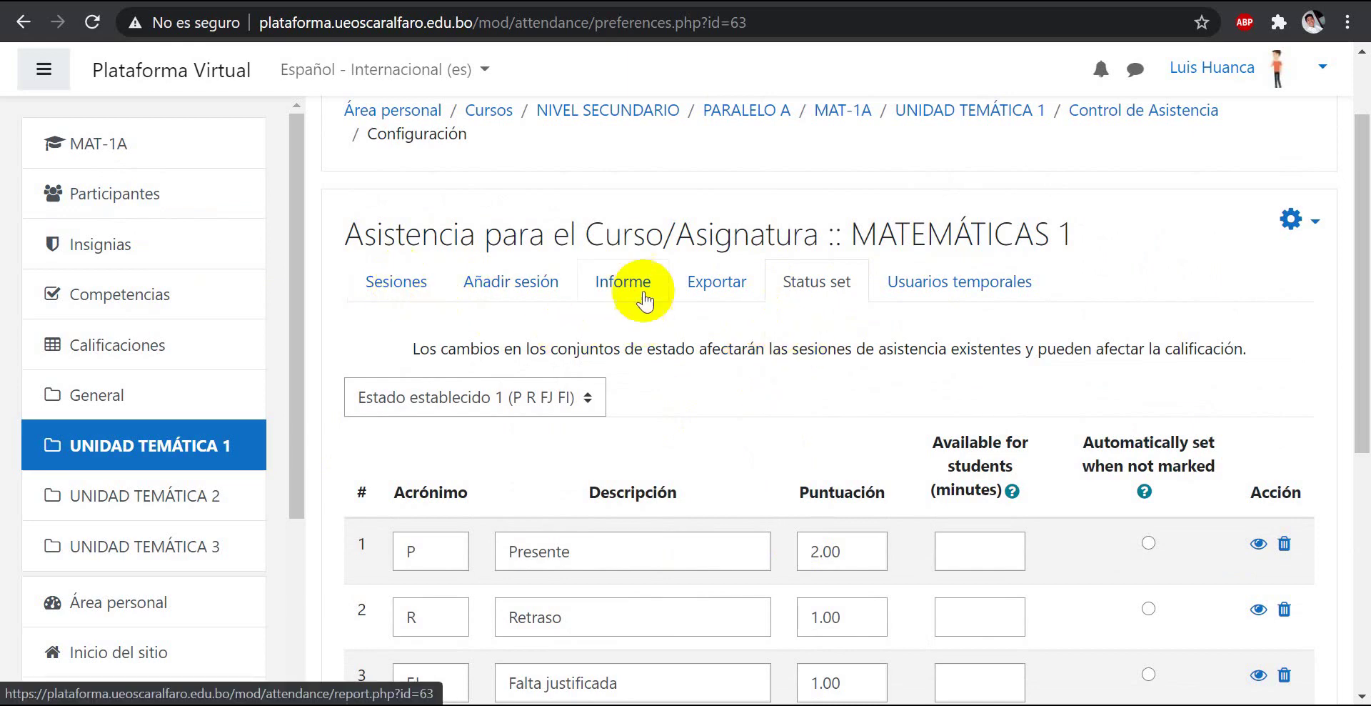
Open the form for adding a new attendance session to the MATEMÁTICAS 1 course.
click(509, 282)
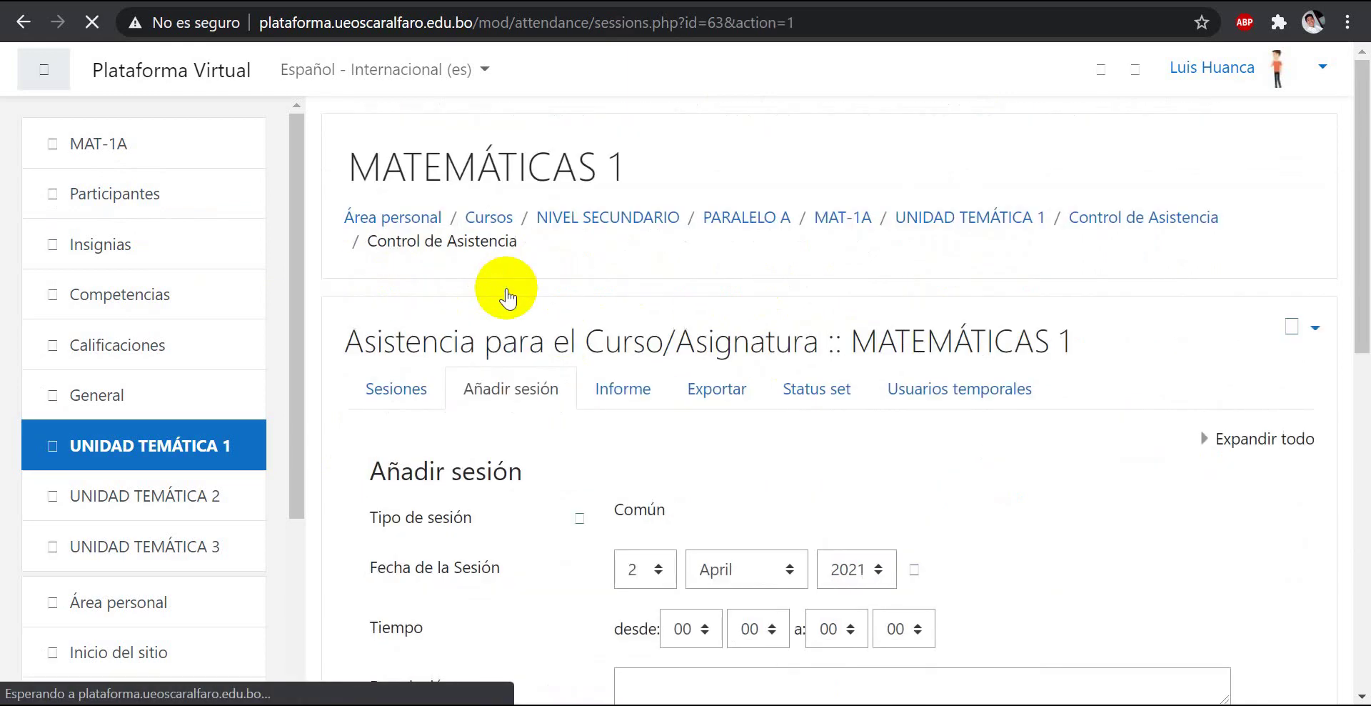
scroll(614, 437, down, 3)
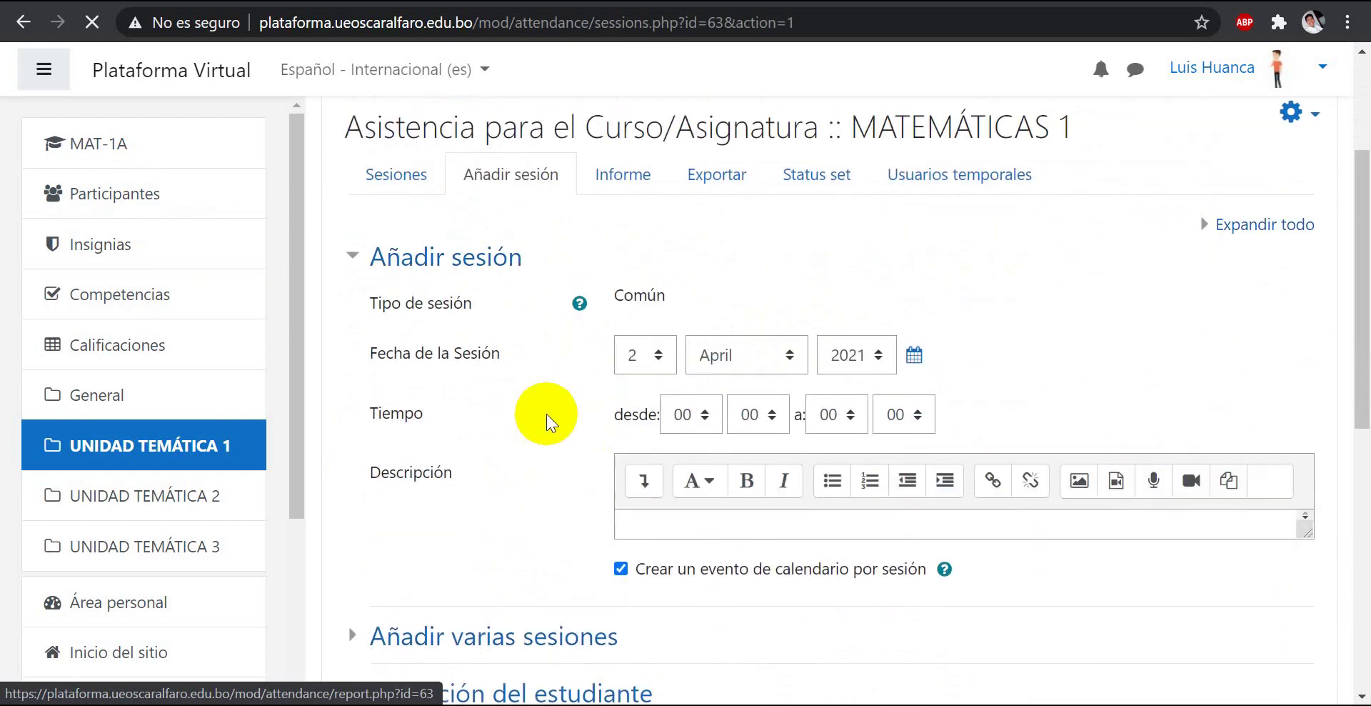
scroll(546, 413, up, 2)
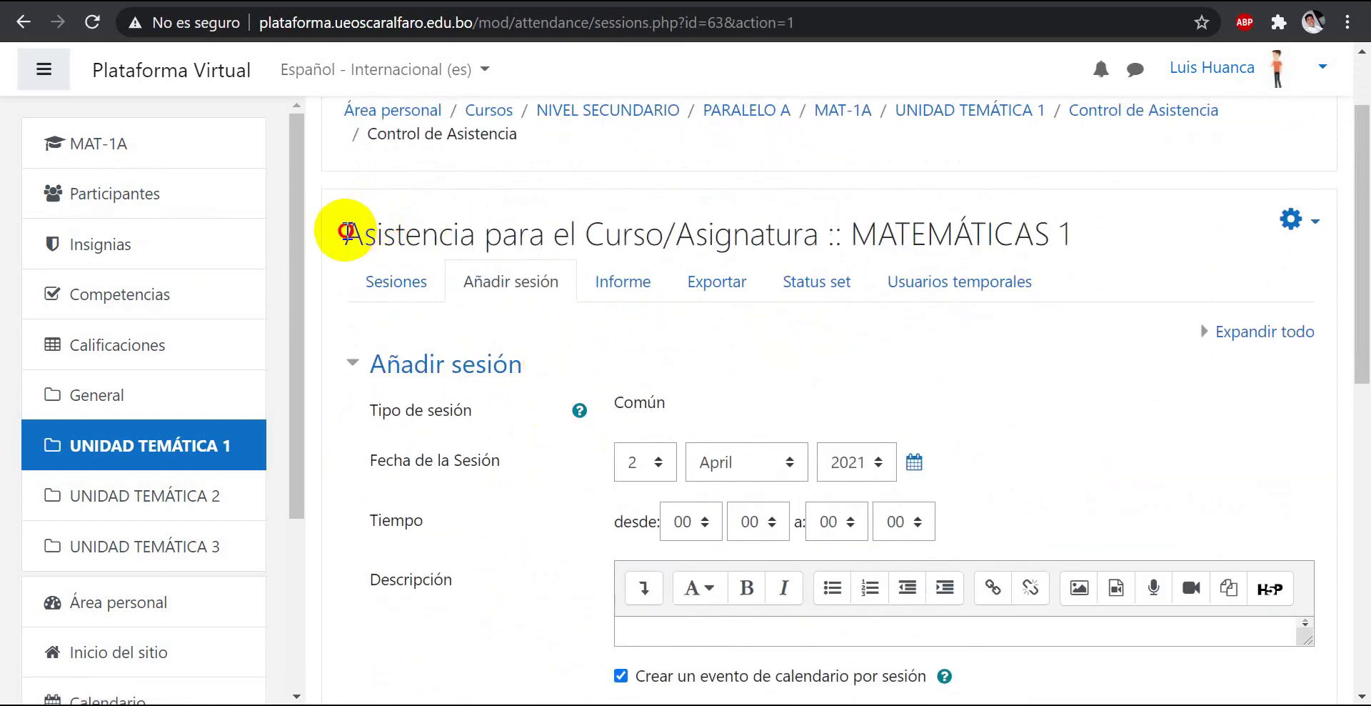
drag(343, 230, 1058, 226)
click(1058, 226)
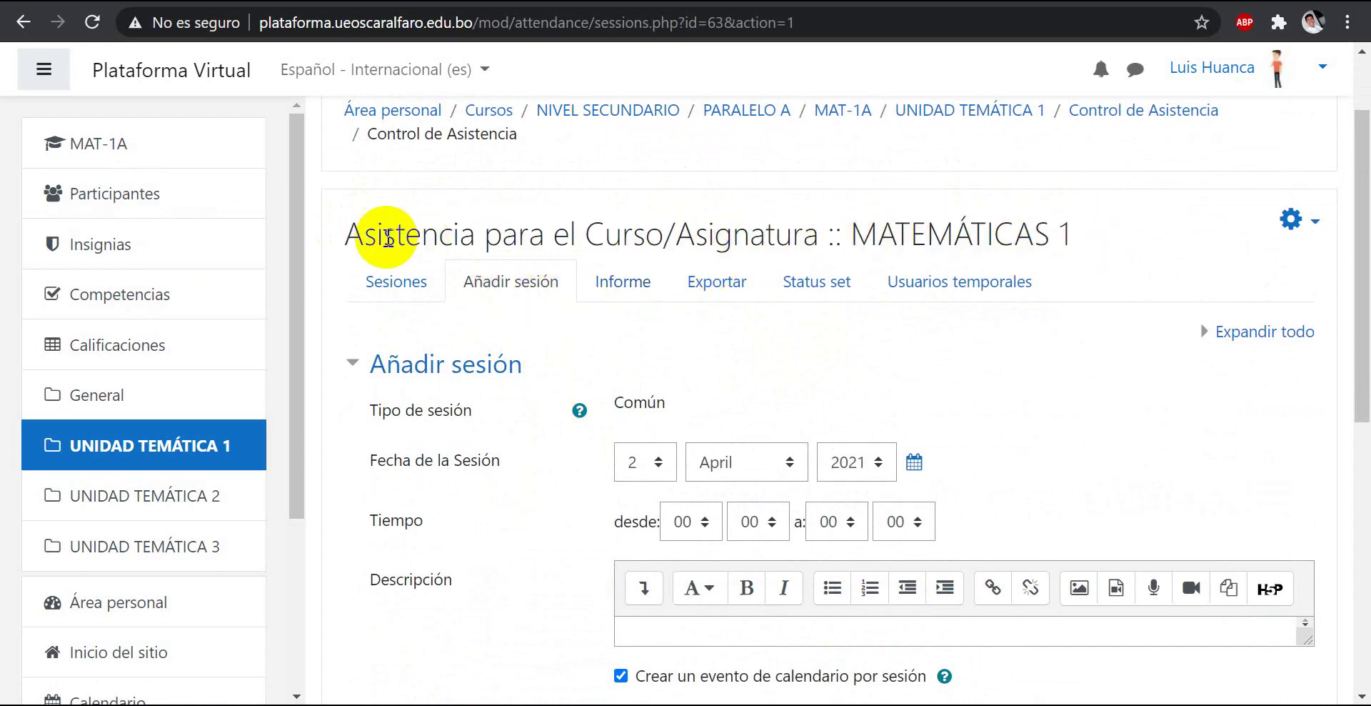
scroll(519, 471, down, 2)
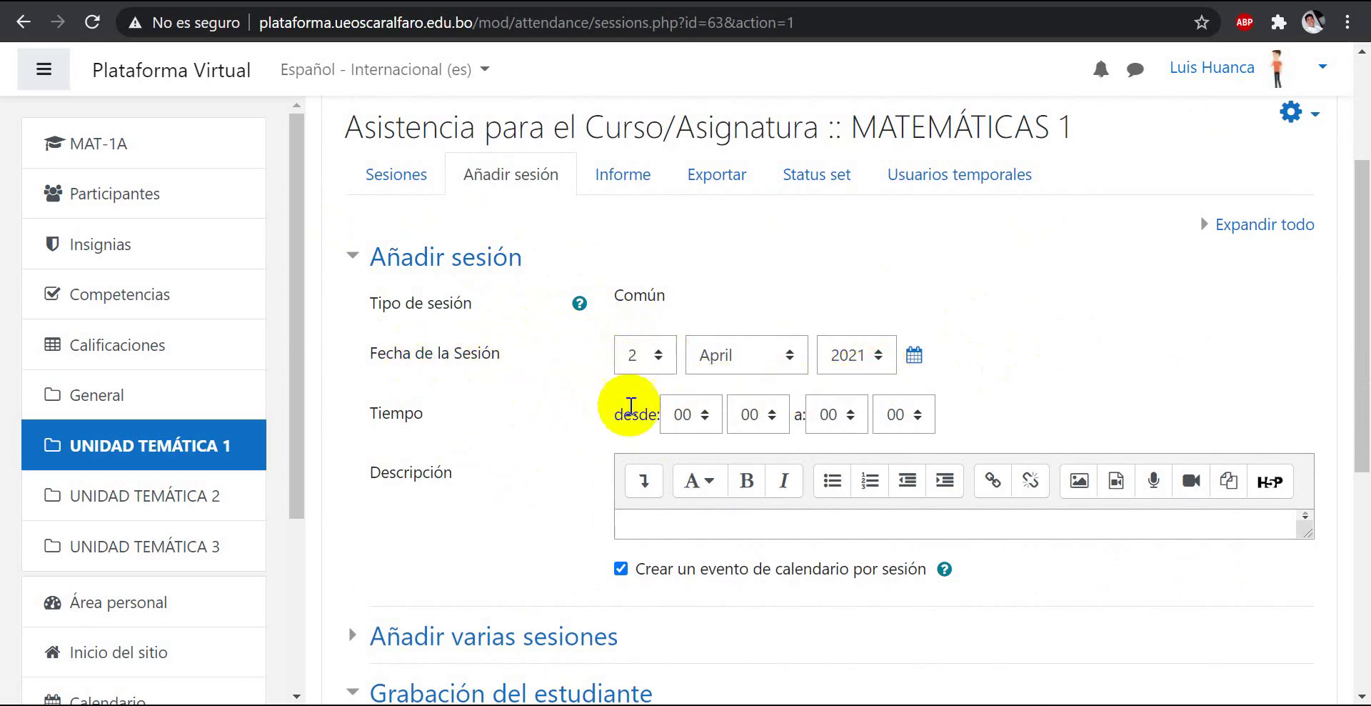
Set the session time from 16:00 to 18:00.
click(704, 414)
drag(713, 264, 713, 368)
click(682, 223)
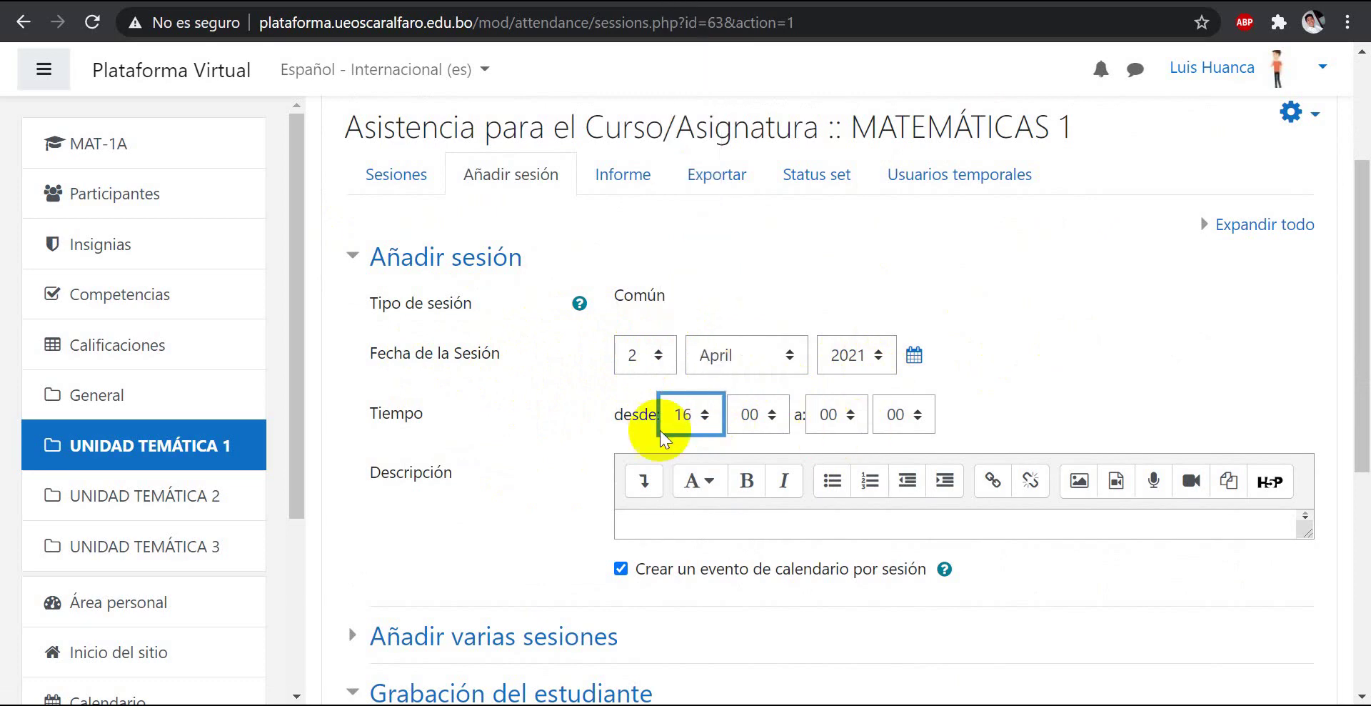
click(856, 421)
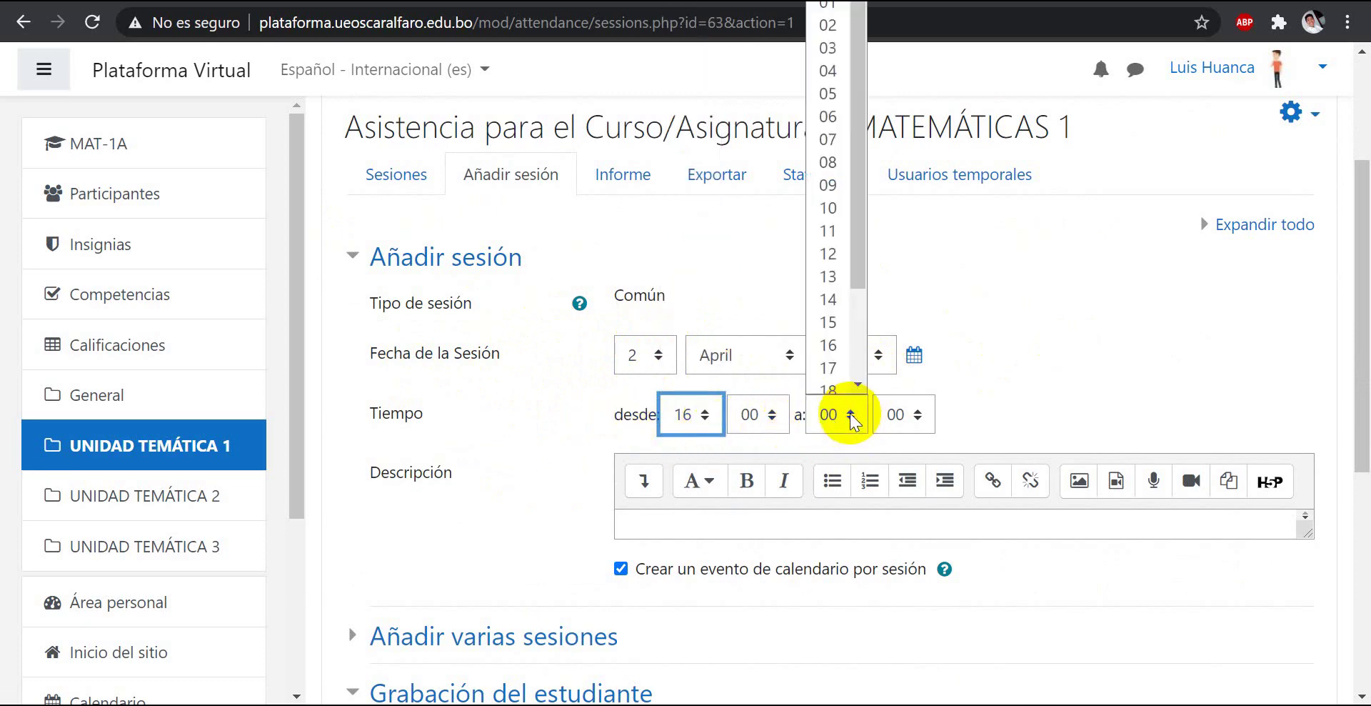
drag(867, 263, 863, 296)
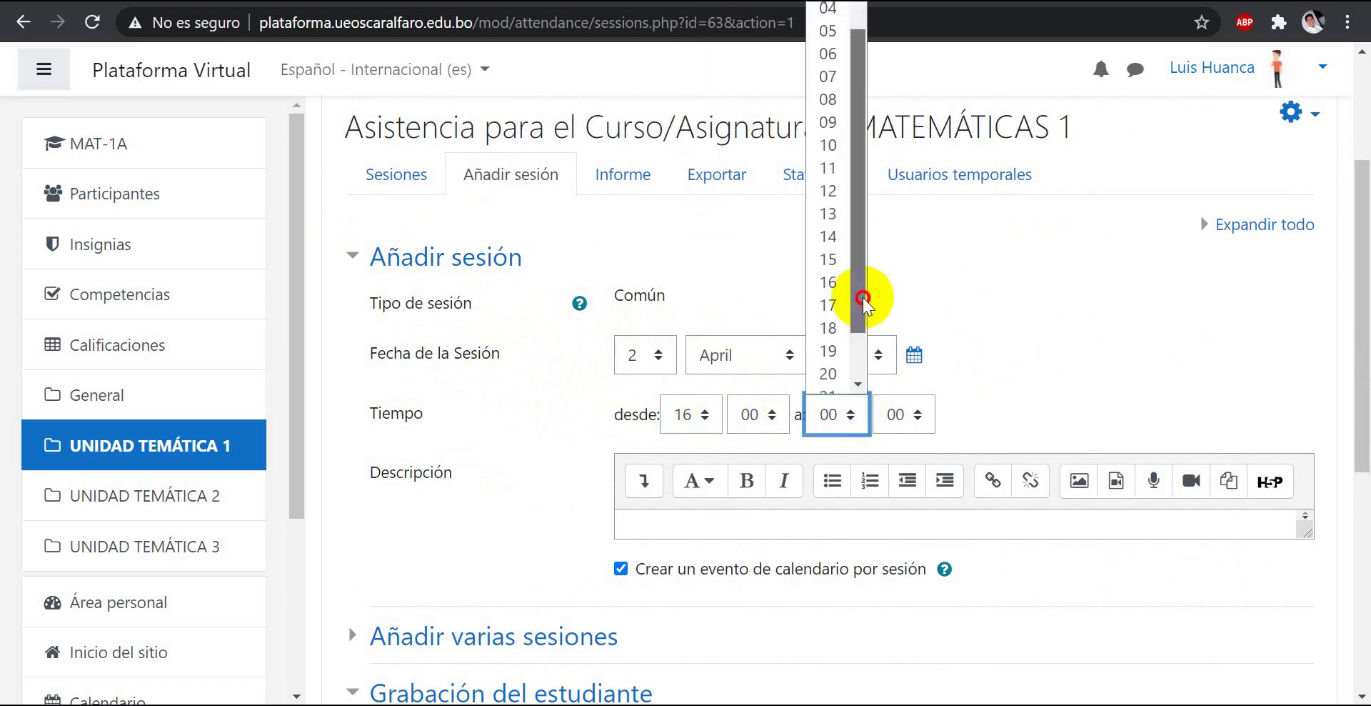
click(833, 324)
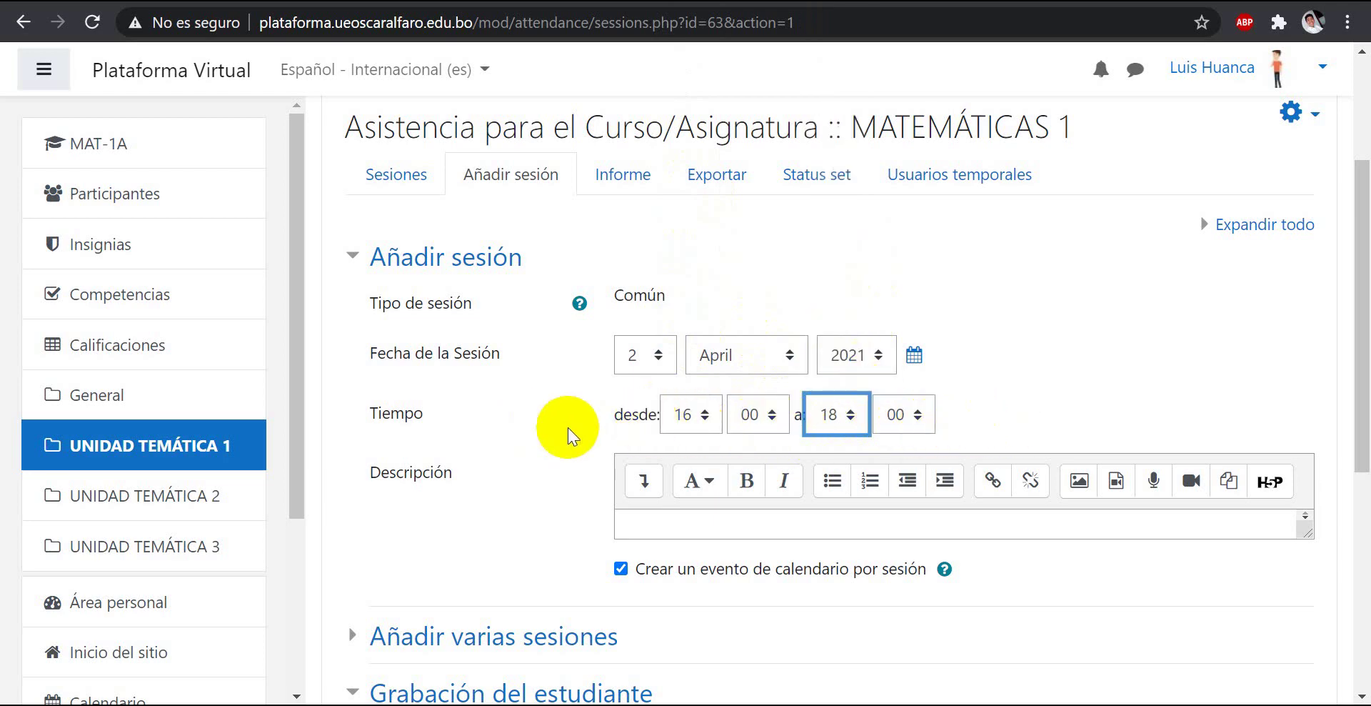
Enable repeating the session under Añadir varias sesiones and select Lunes, Miércoles and Viernes as the repeat days.
scroll(567, 432, down, 1)
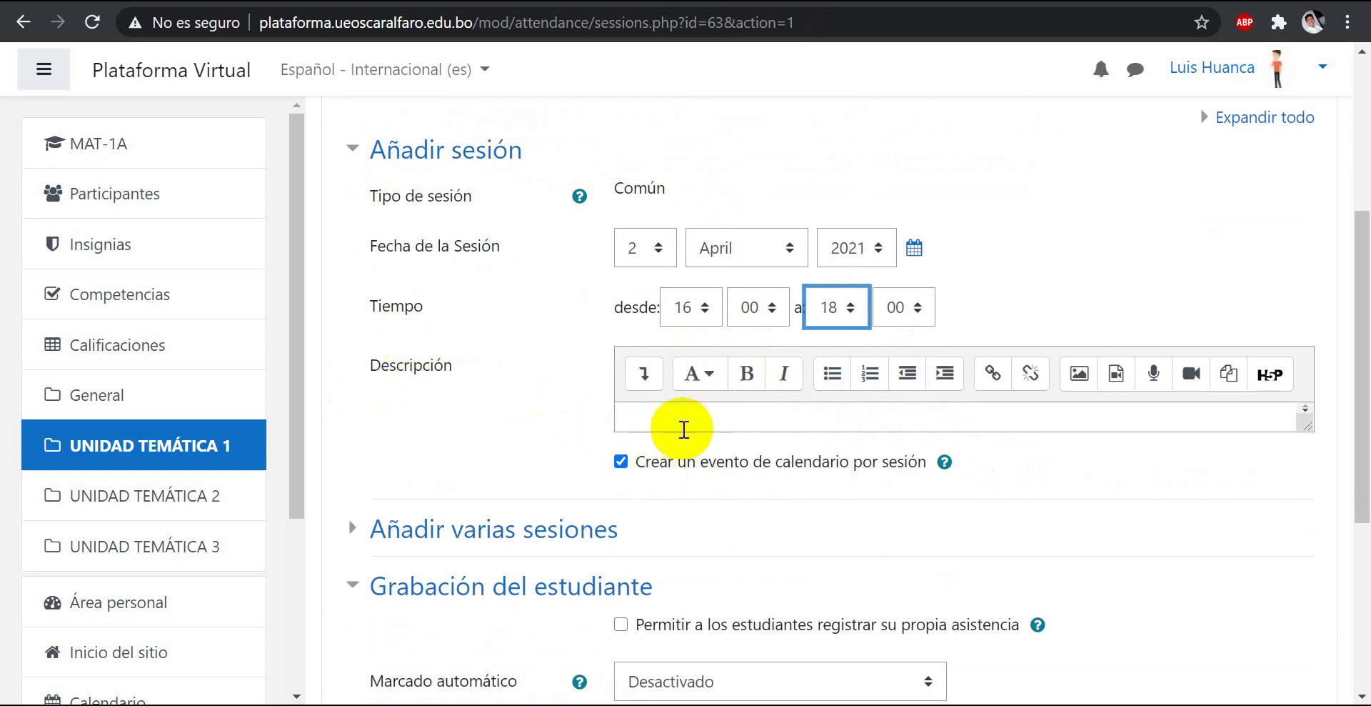
scroll(671, 428, down, 1)
scroll(656, 425, down, 1)
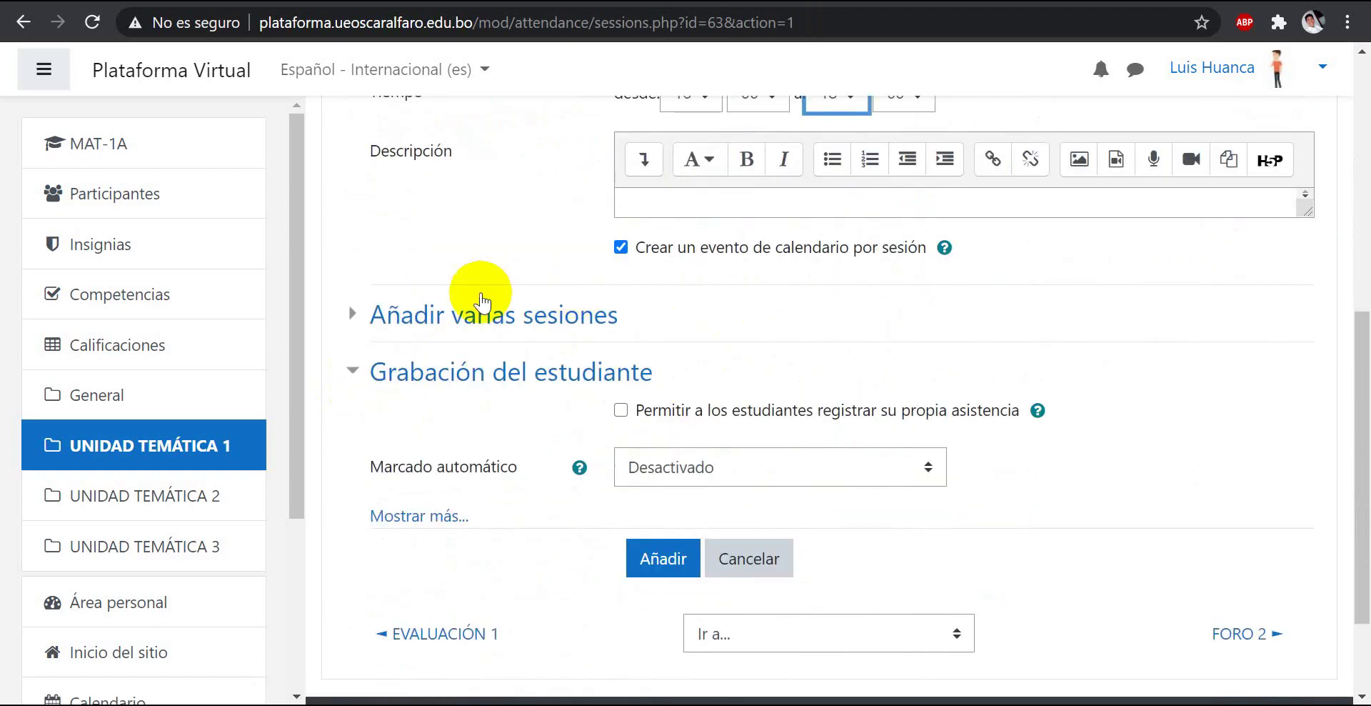
click(350, 316)
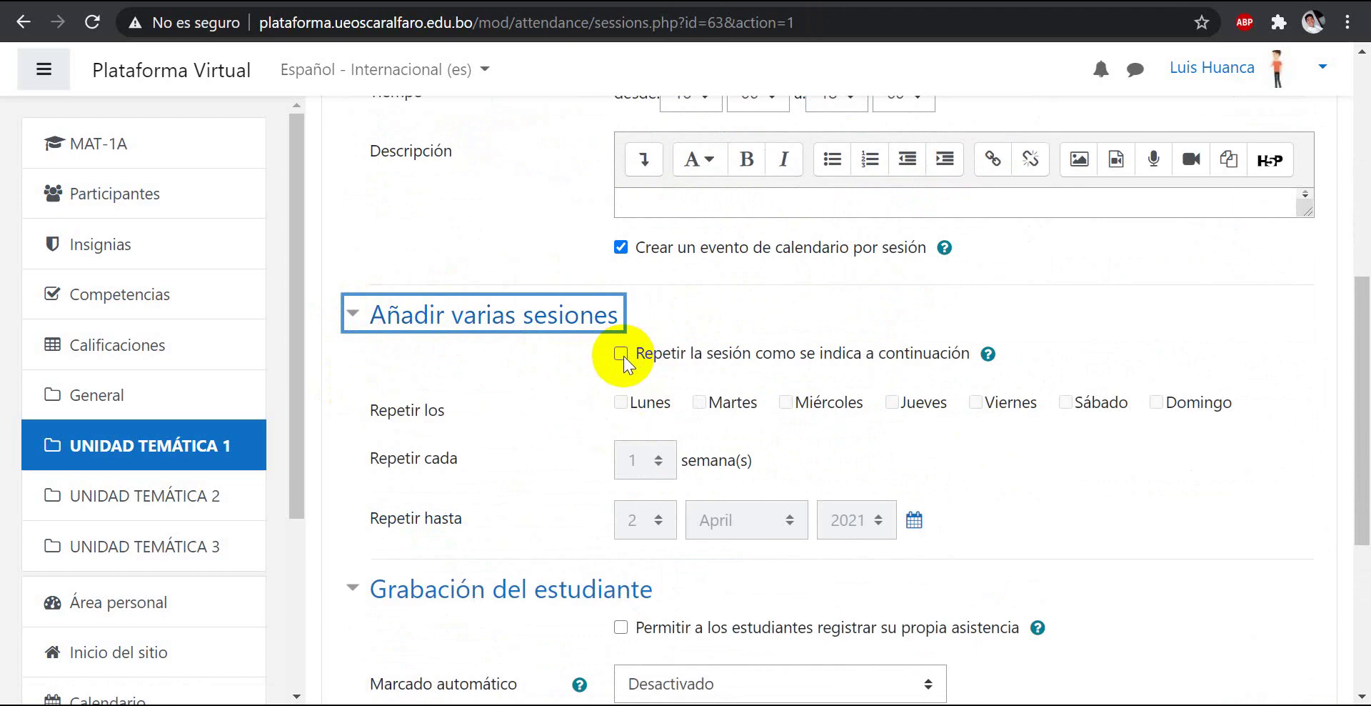
scroll(623, 356, up, 3)
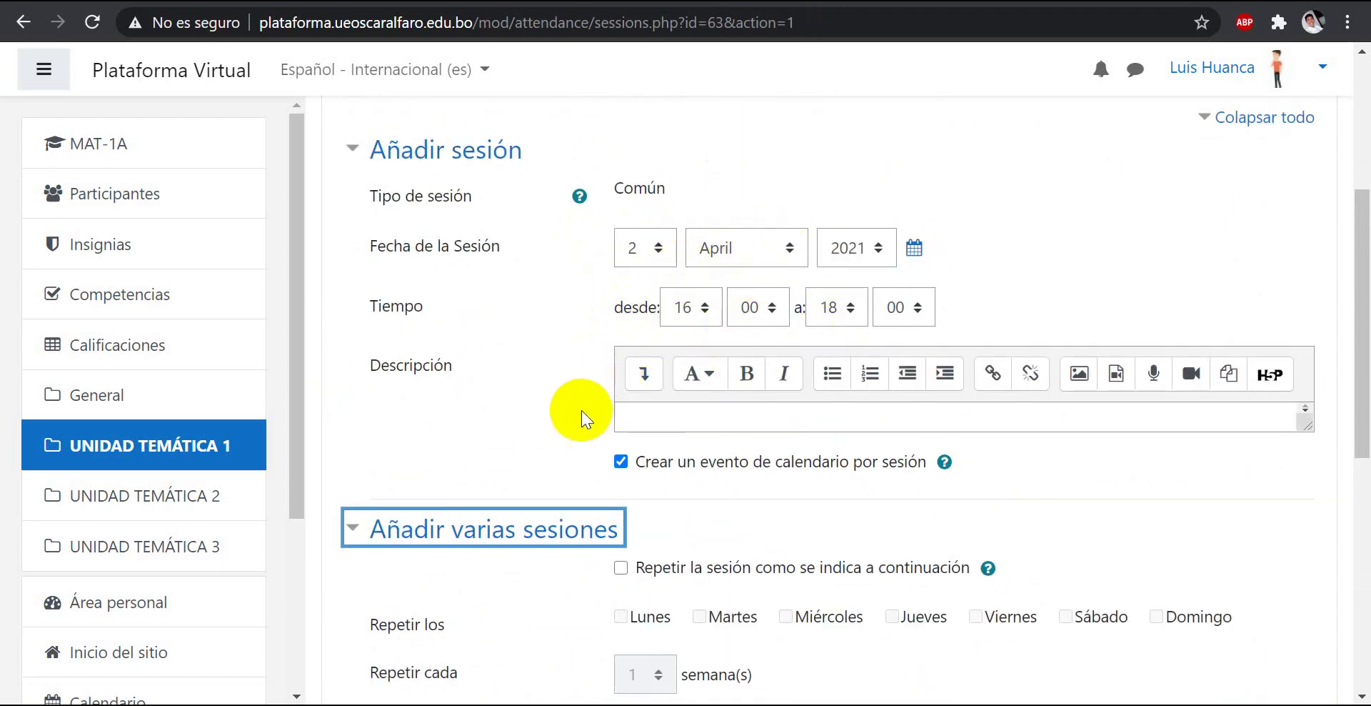
scroll(580, 411, down, 2)
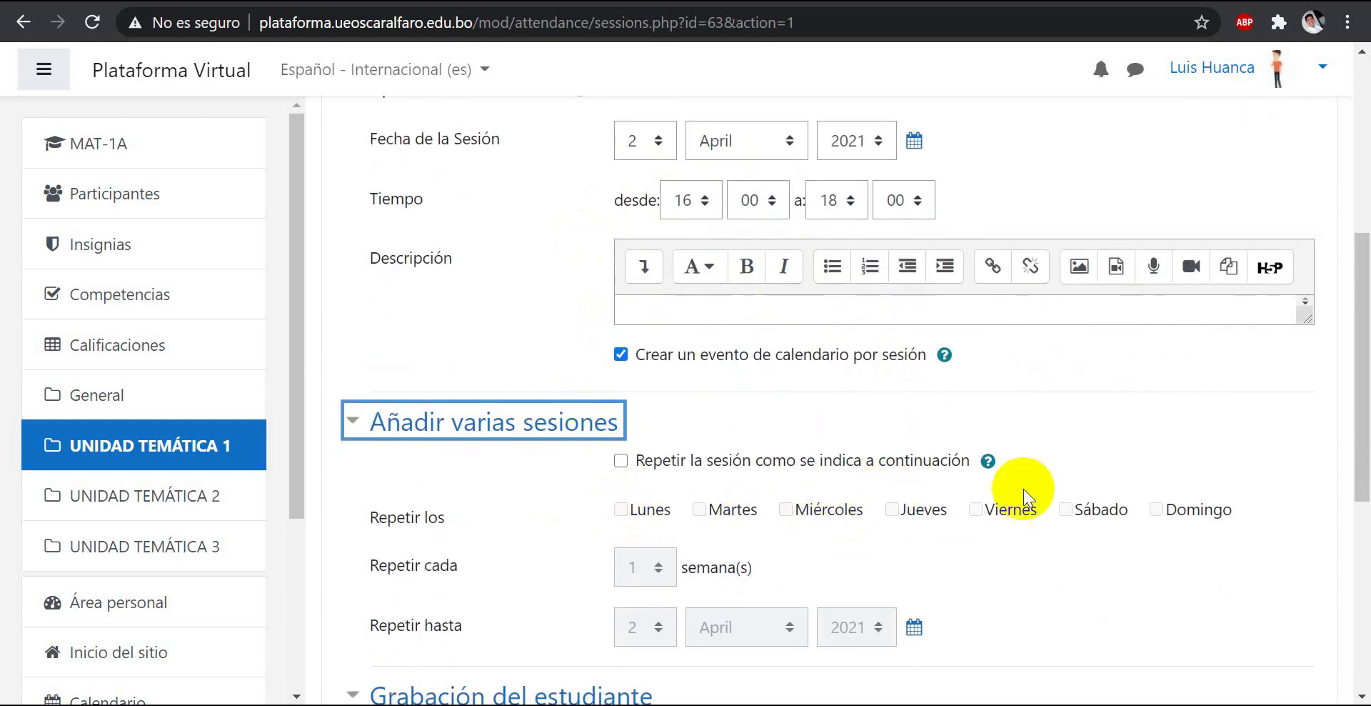
click(620, 460)
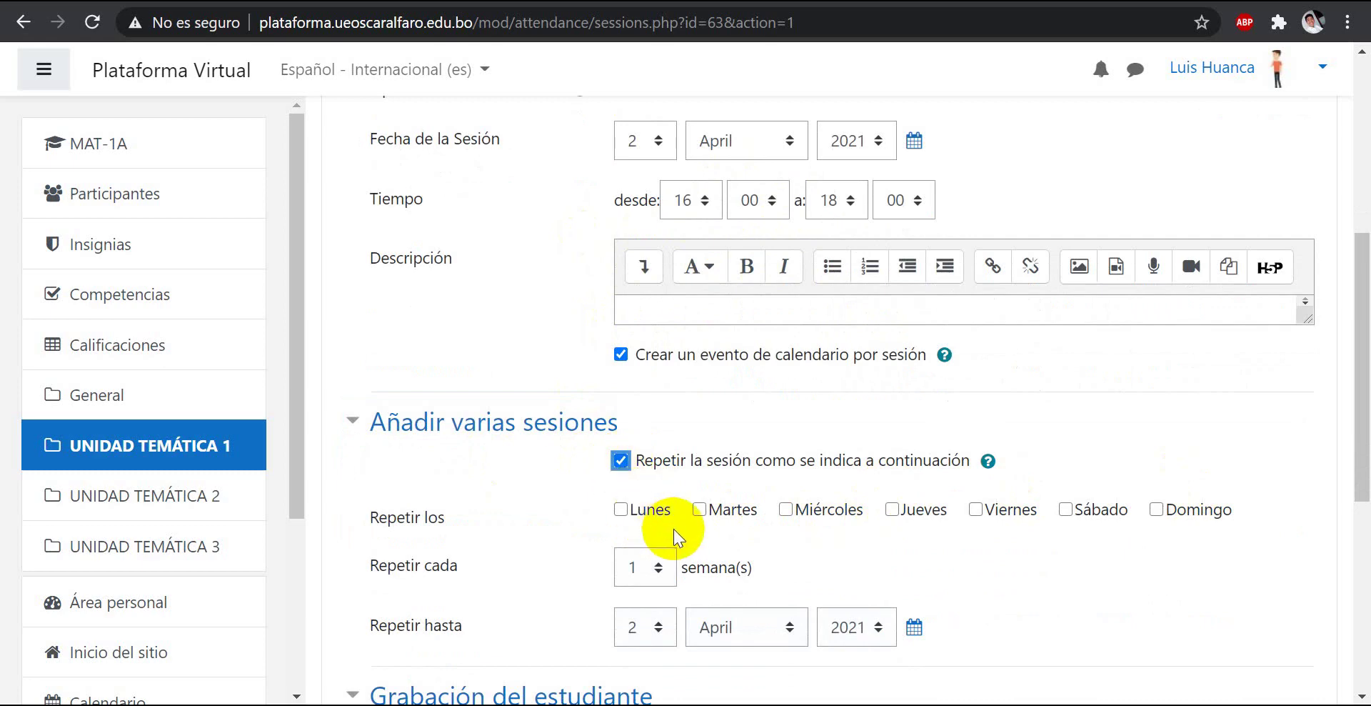
click(620, 509)
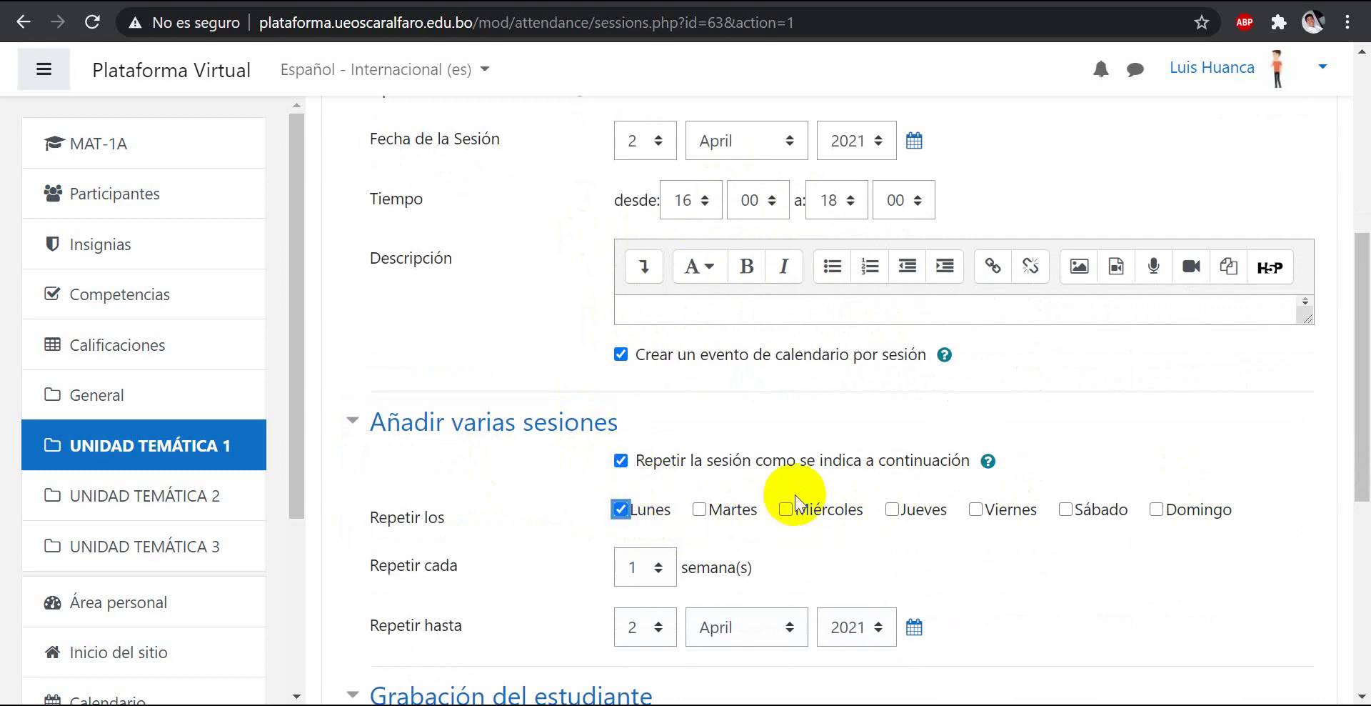
click(786, 509)
click(979, 507)
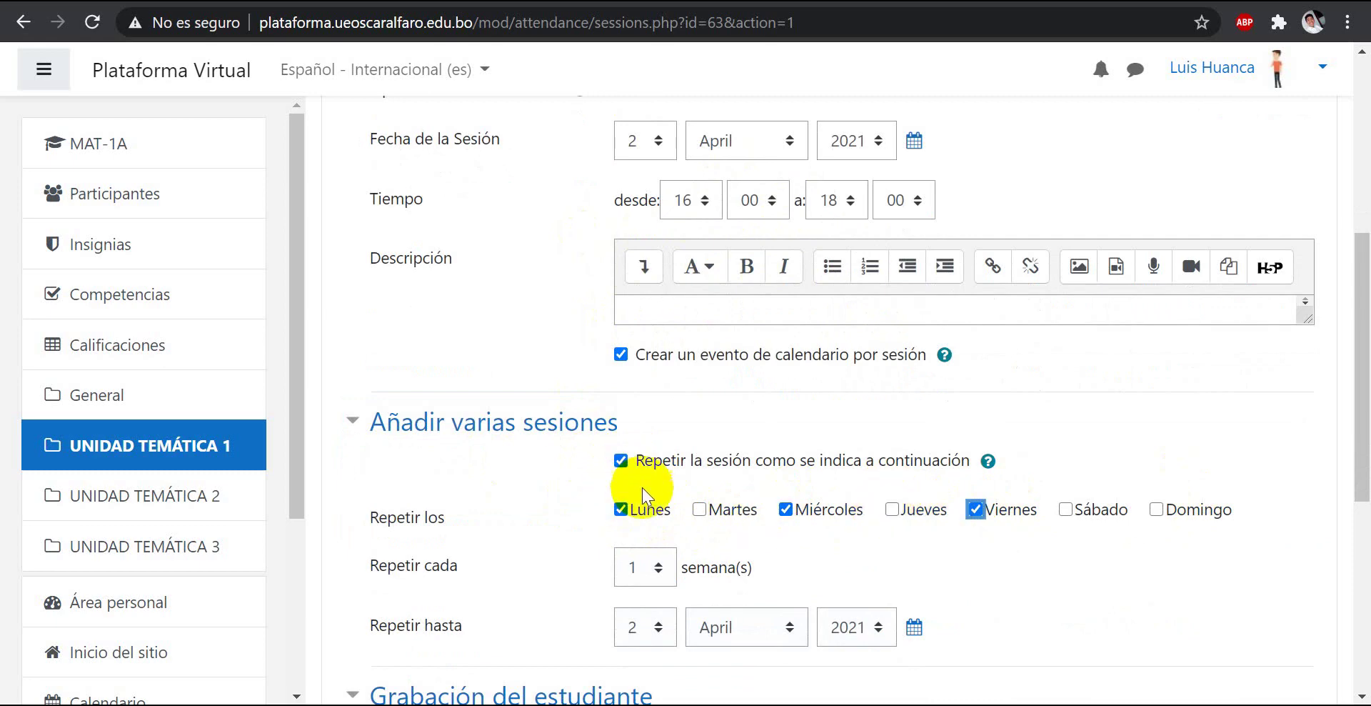
Set the session to repeat every 4 weeks until 1 June 2021.
scroll(651, 473, down, 1)
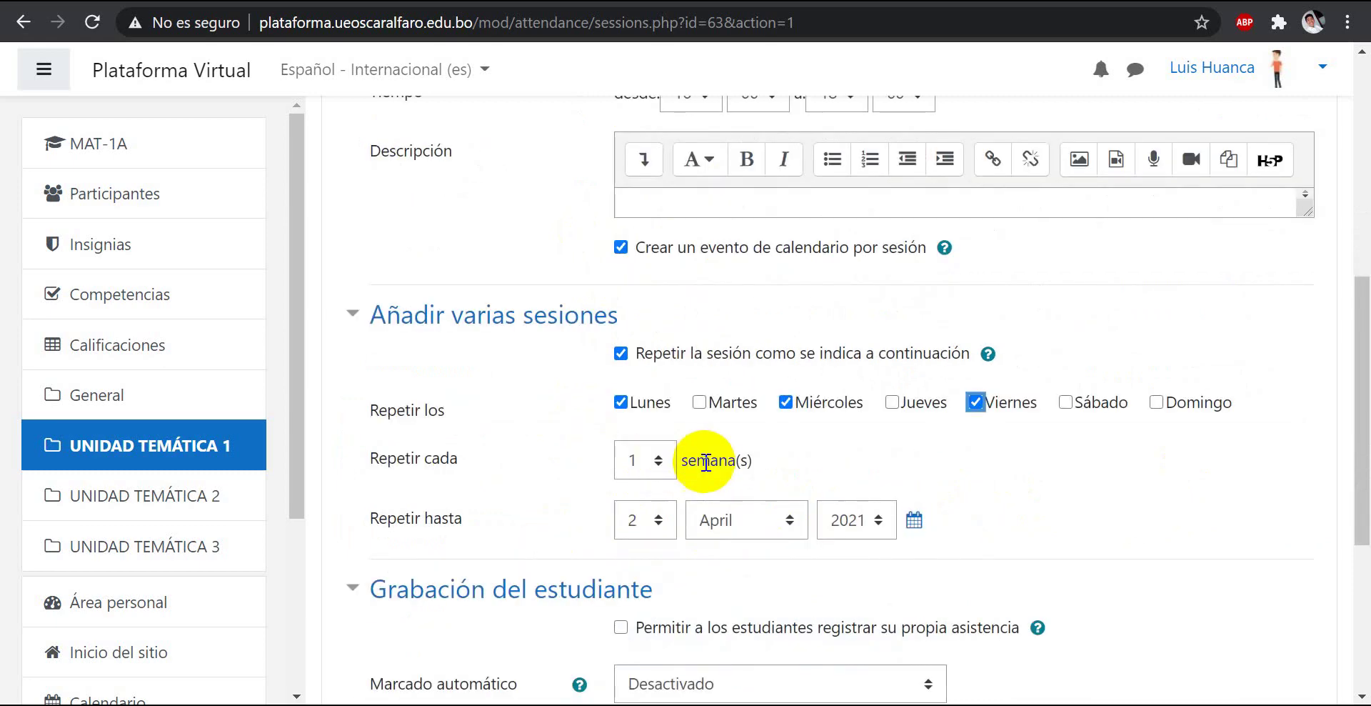
click(659, 457)
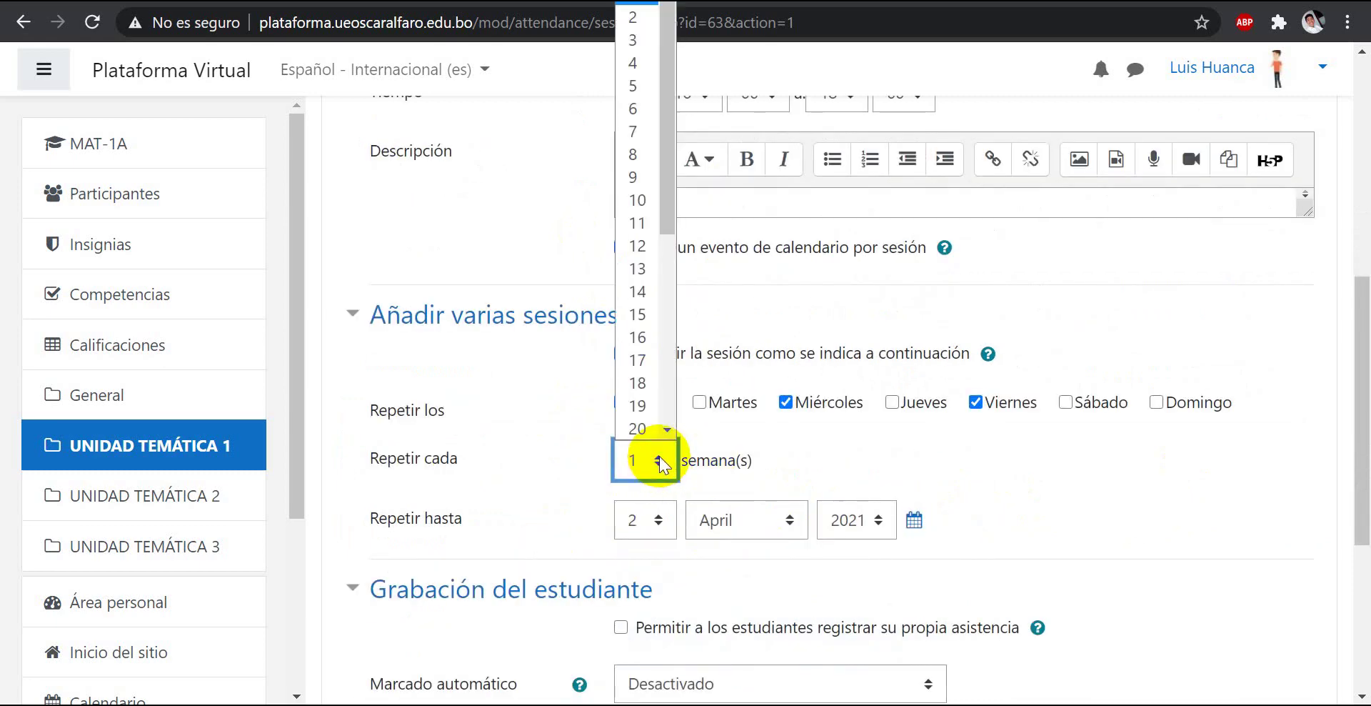
drag(664, 227, 684, 122)
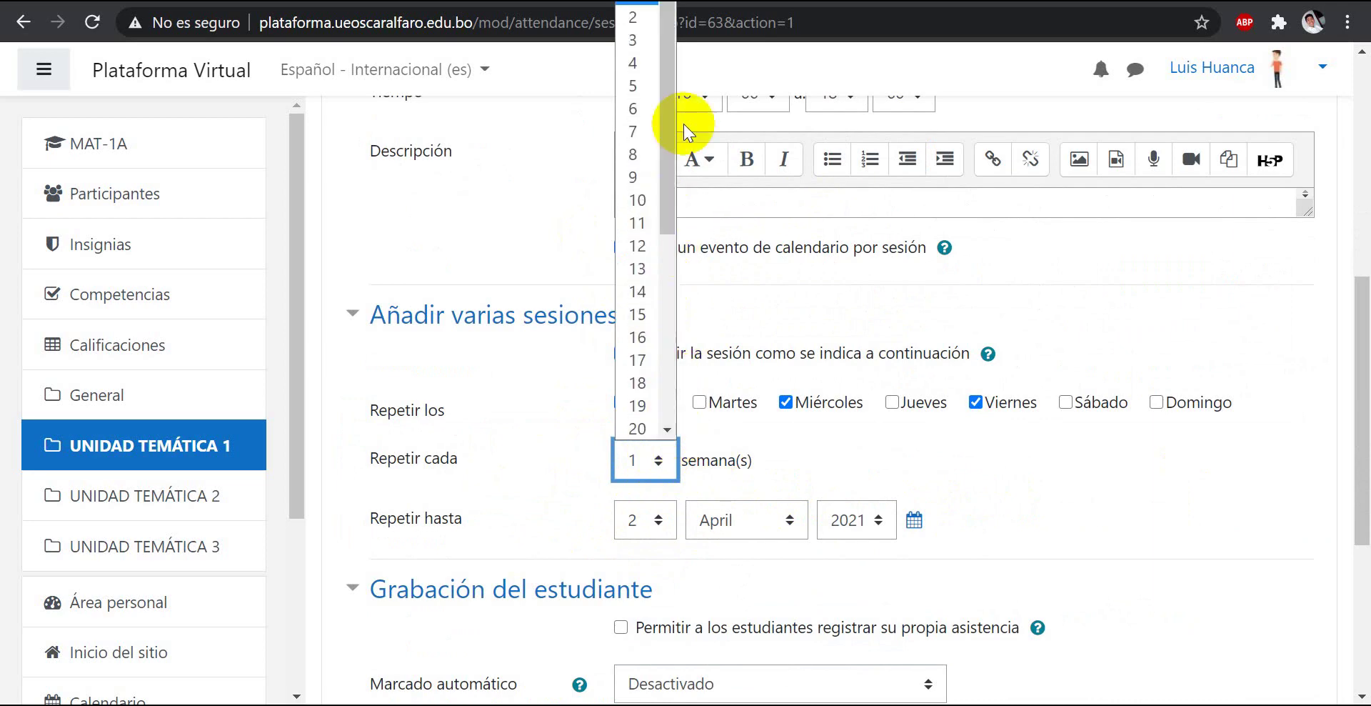
click(646, 68)
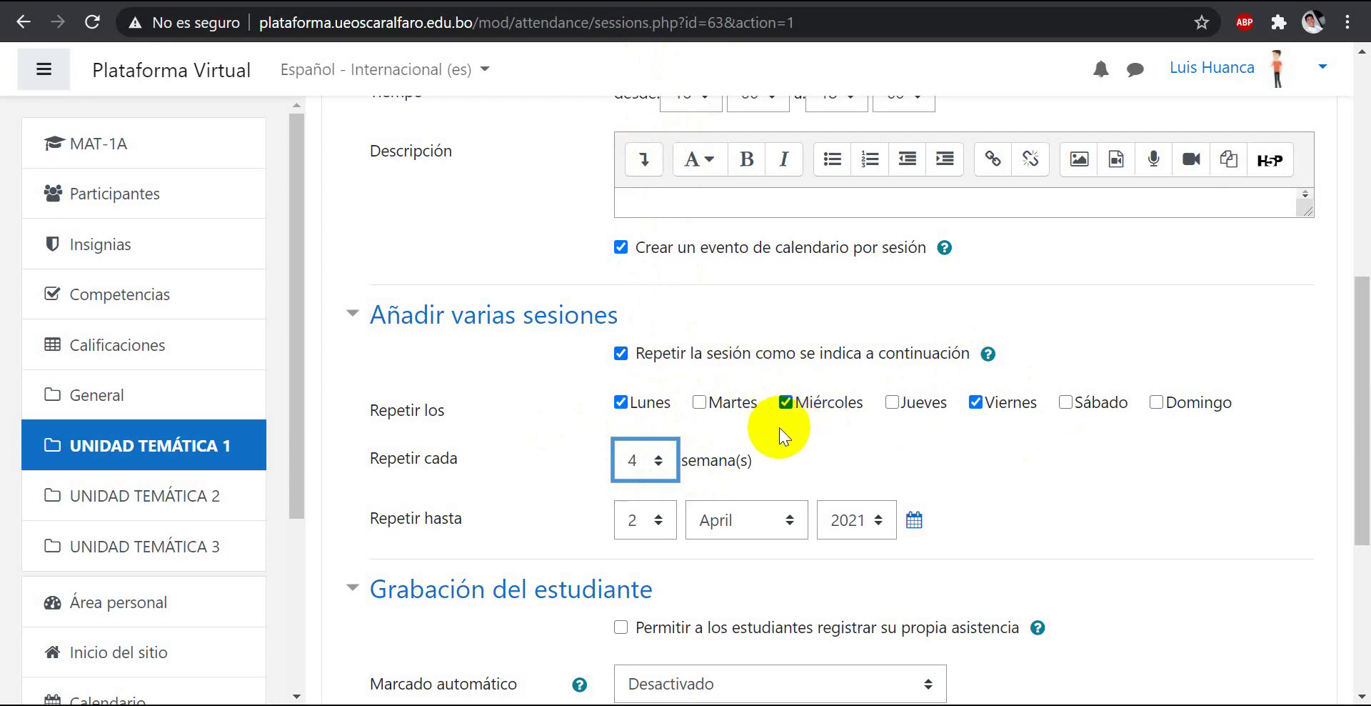
click(657, 522)
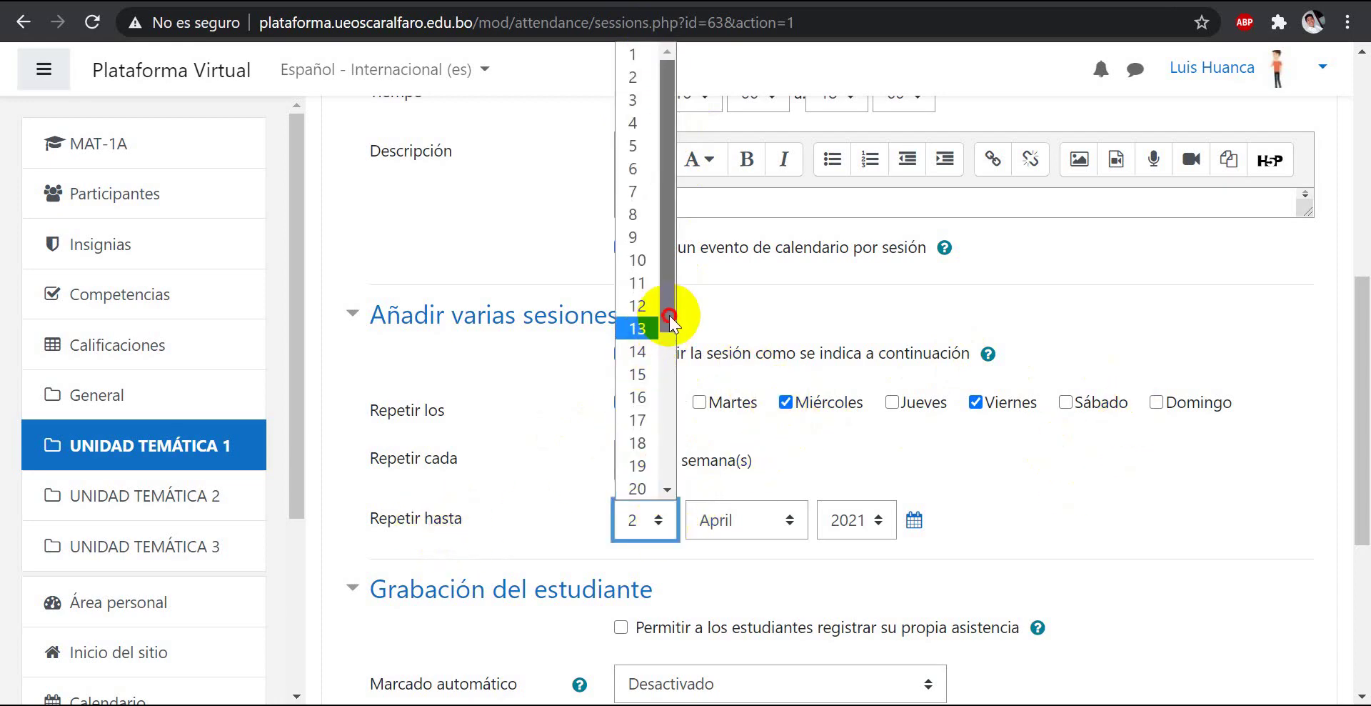
drag(669, 315, 673, 491)
click(636, 490)
click(794, 518)
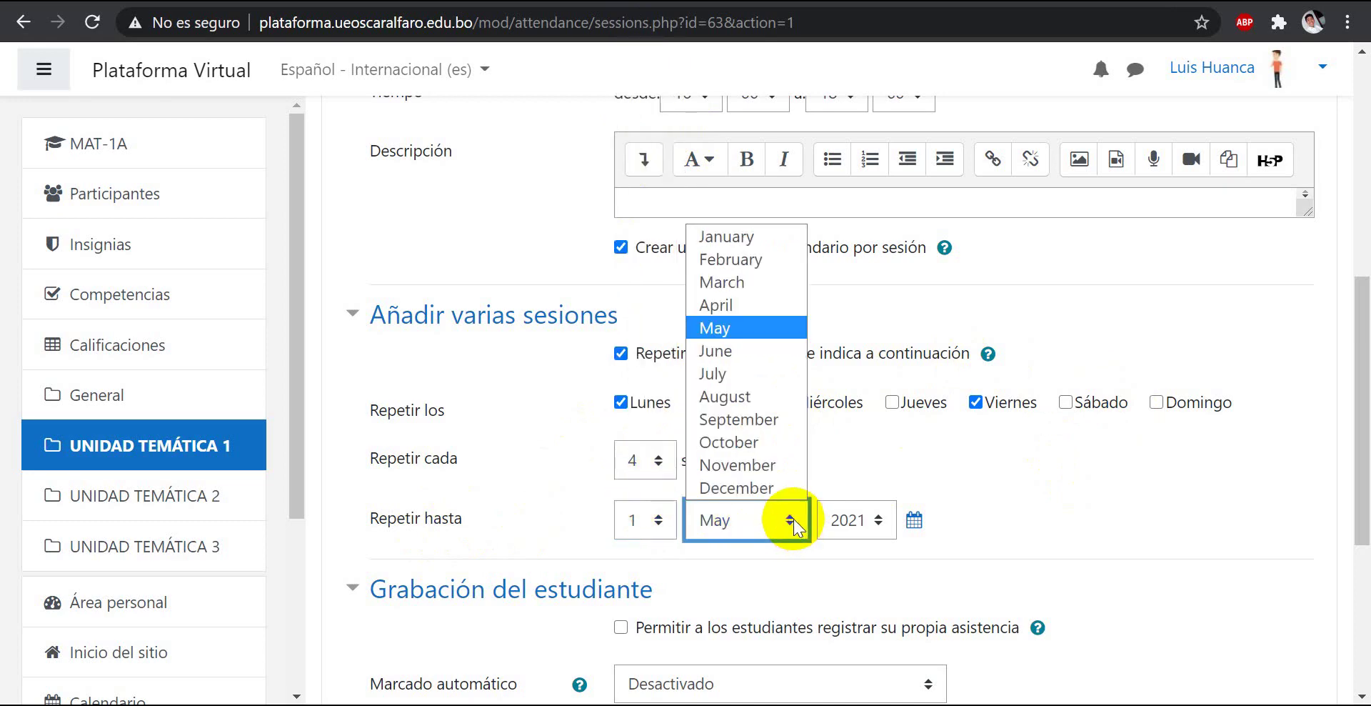
click(769, 350)
Allow students to record their own attendance and choose Desactivado for automatic marking.
scroll(915, 490, down, 2)
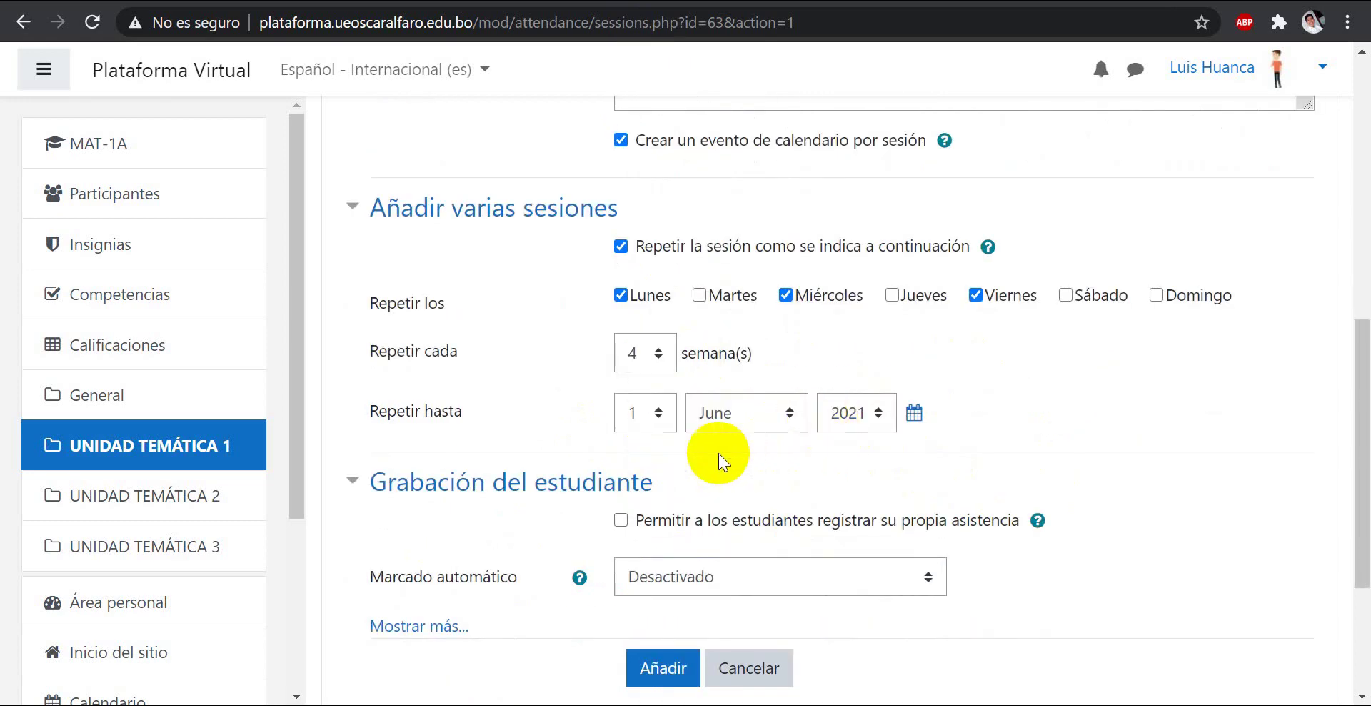
scroll(718, 453, down, 2)
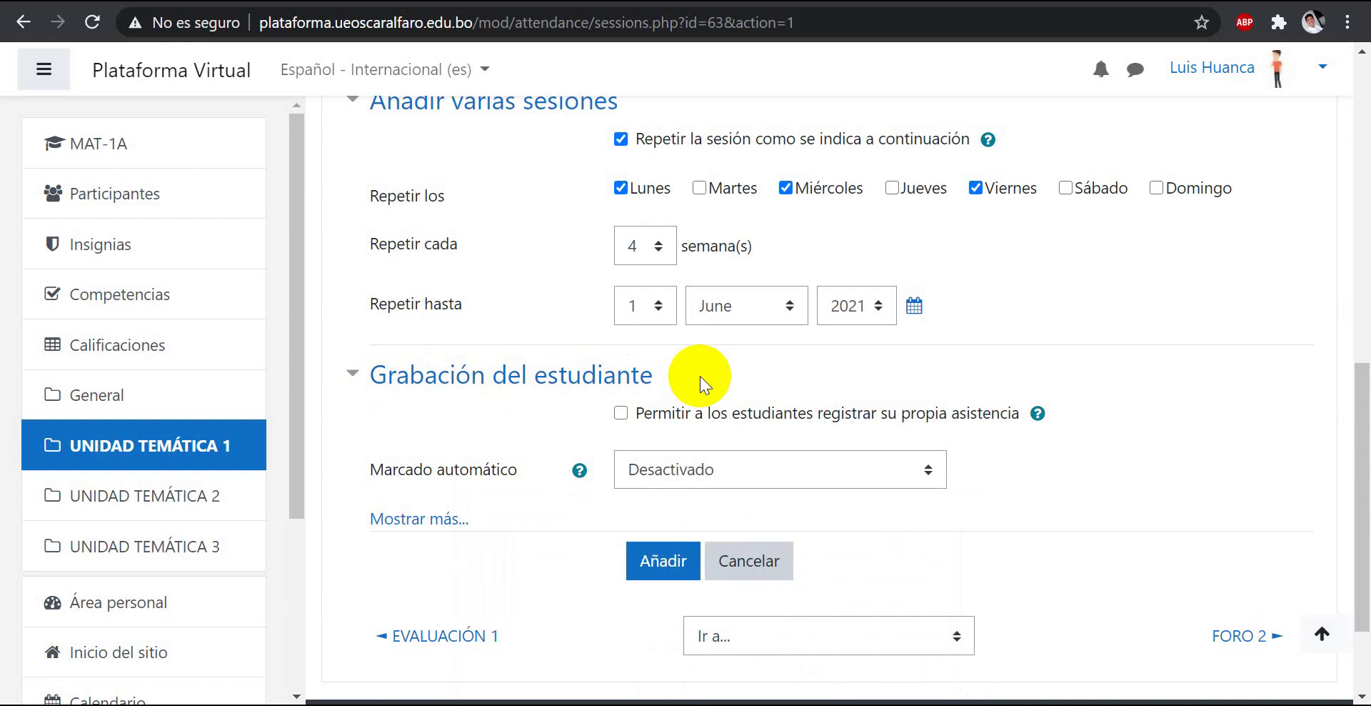
click(947, 411)
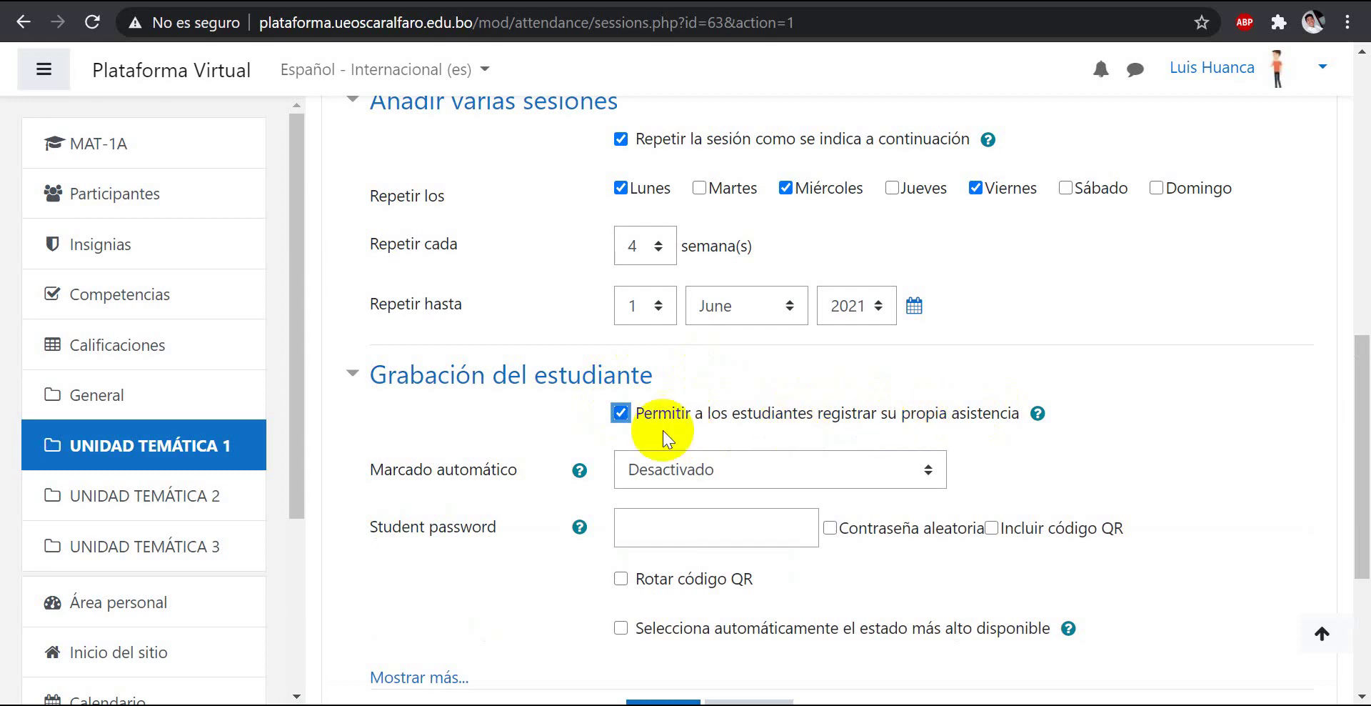
scroll(570, 439, down, 2)
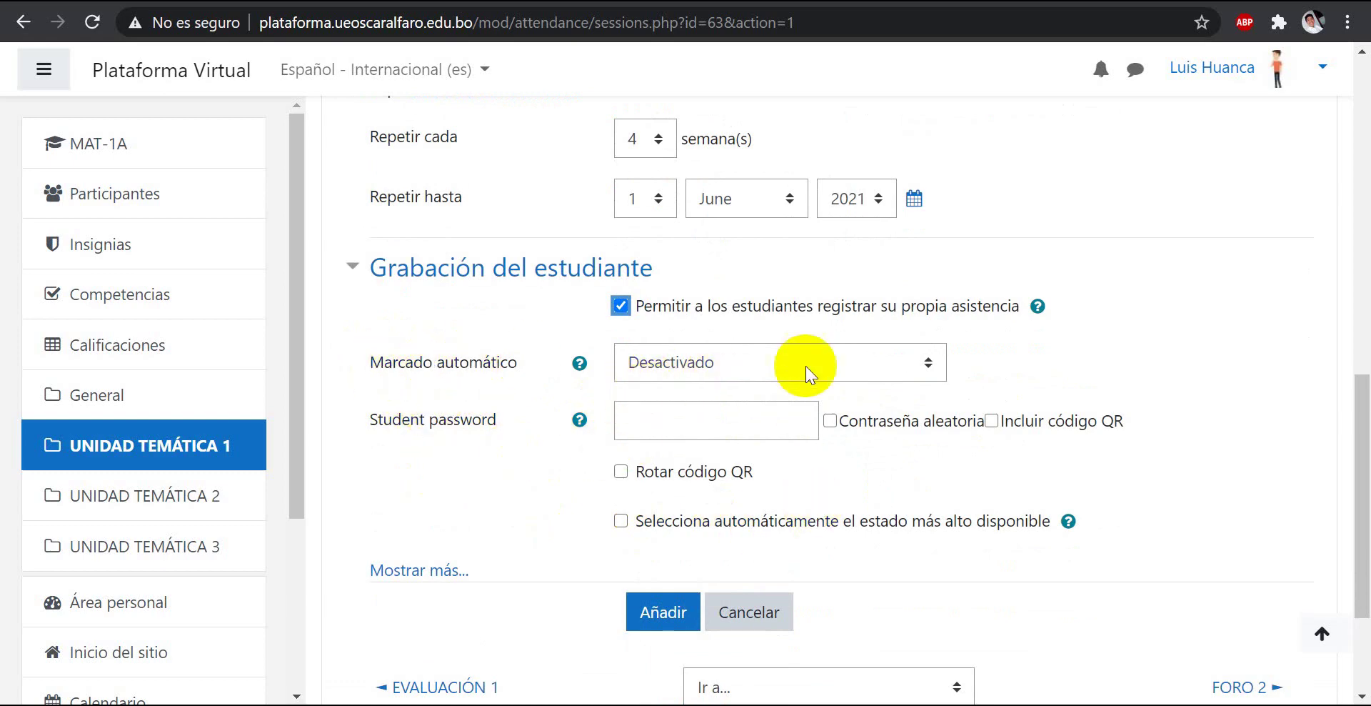
click(929, 360)
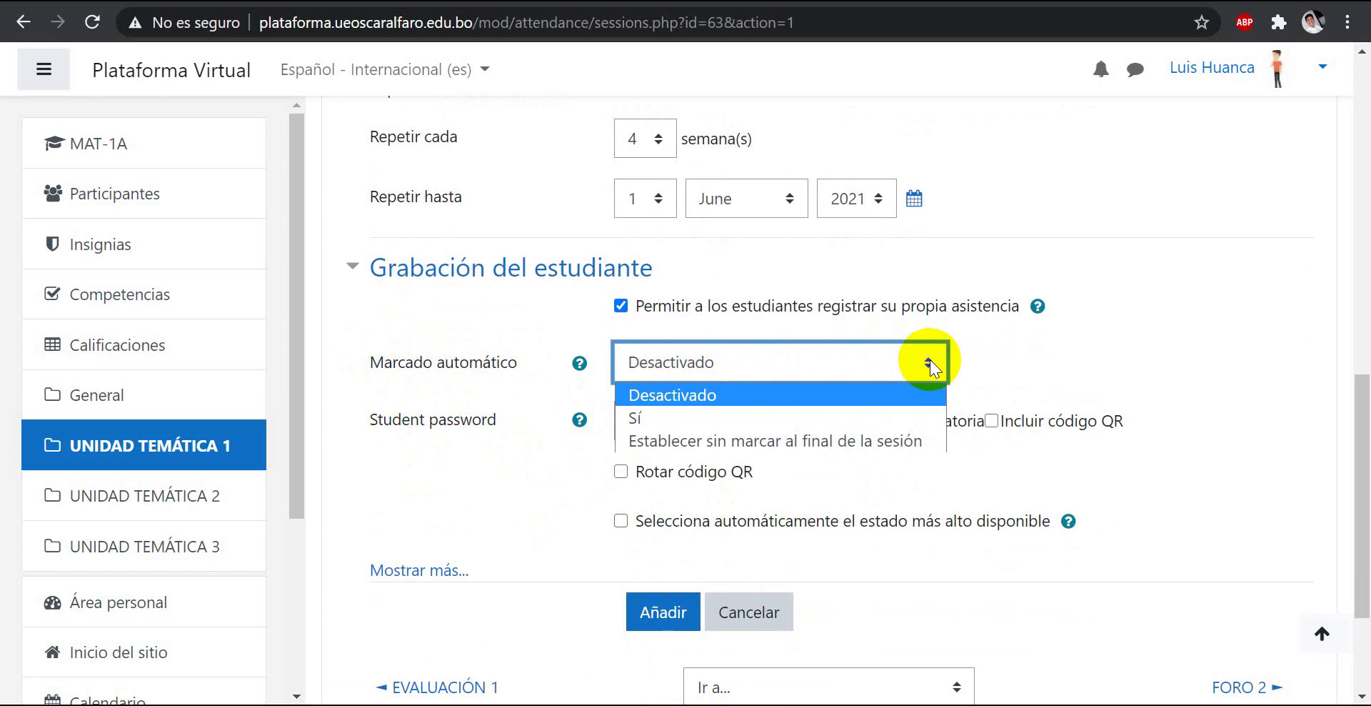
click(962, 355)
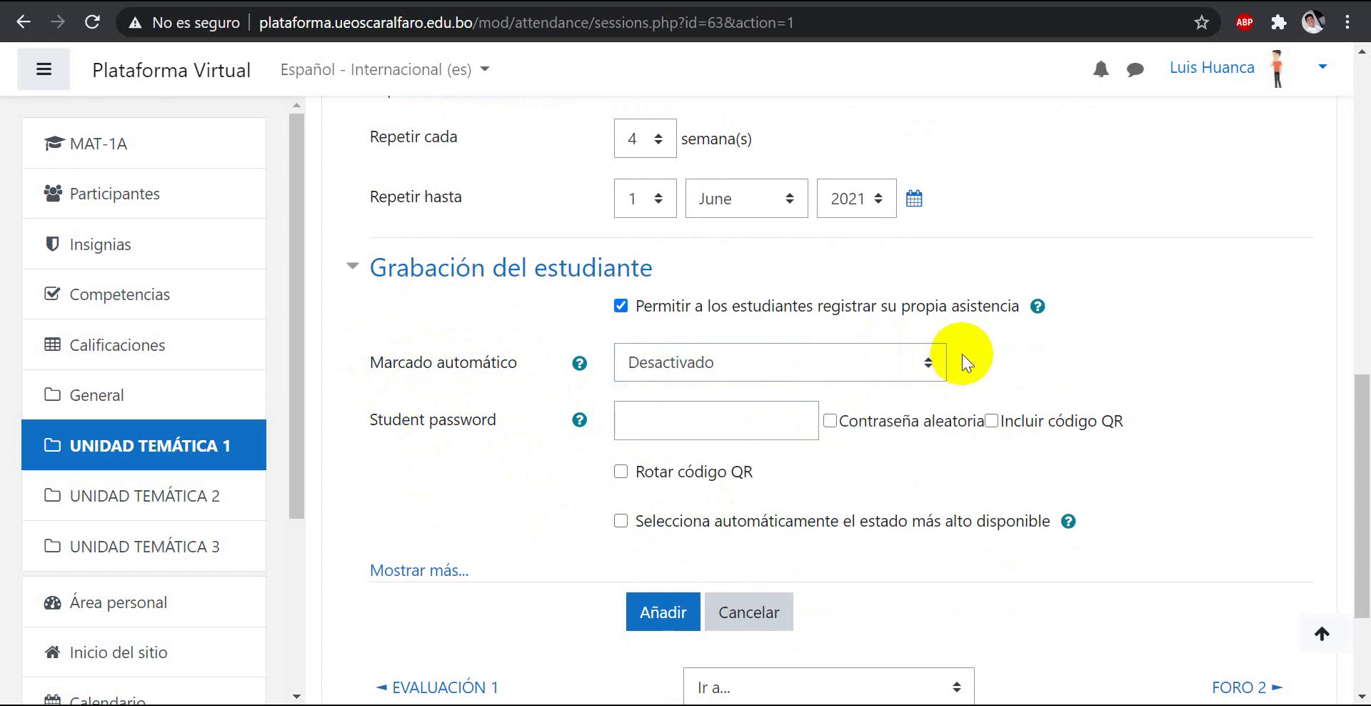
click(928, 364)
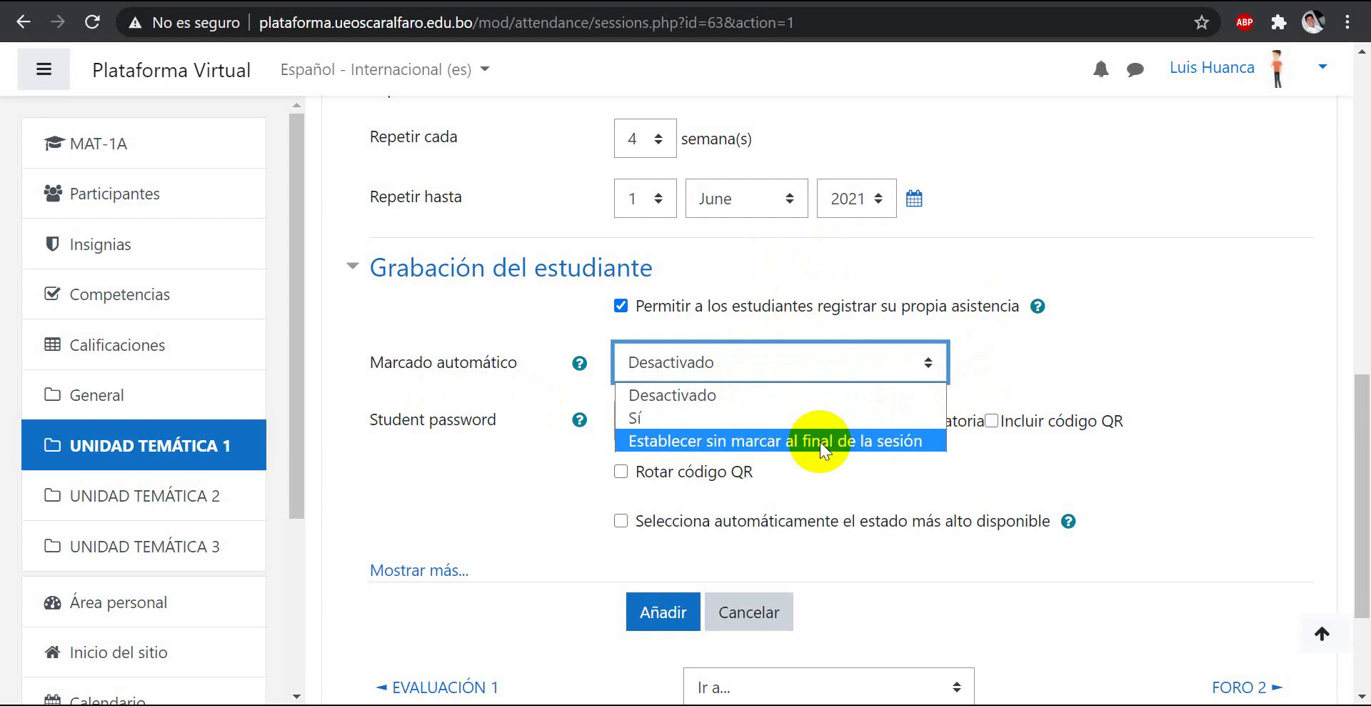
click(689, 394)
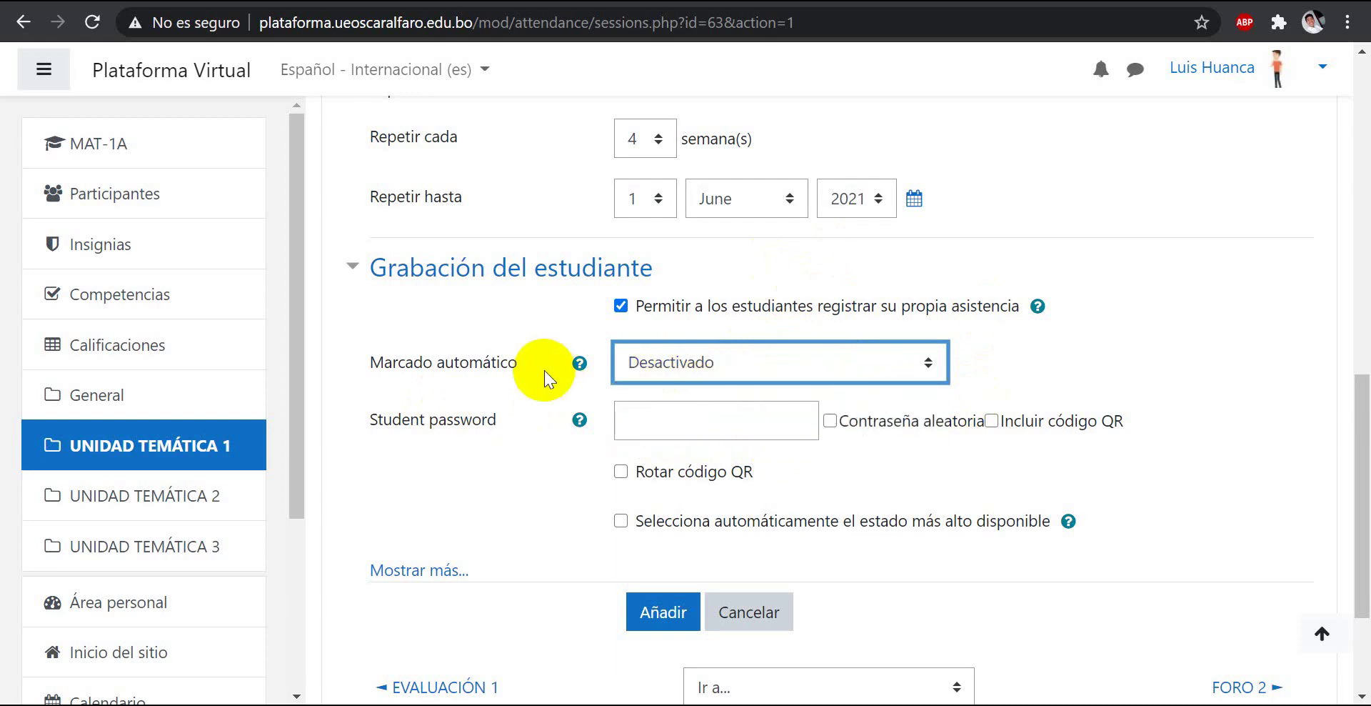
click(544, 370)
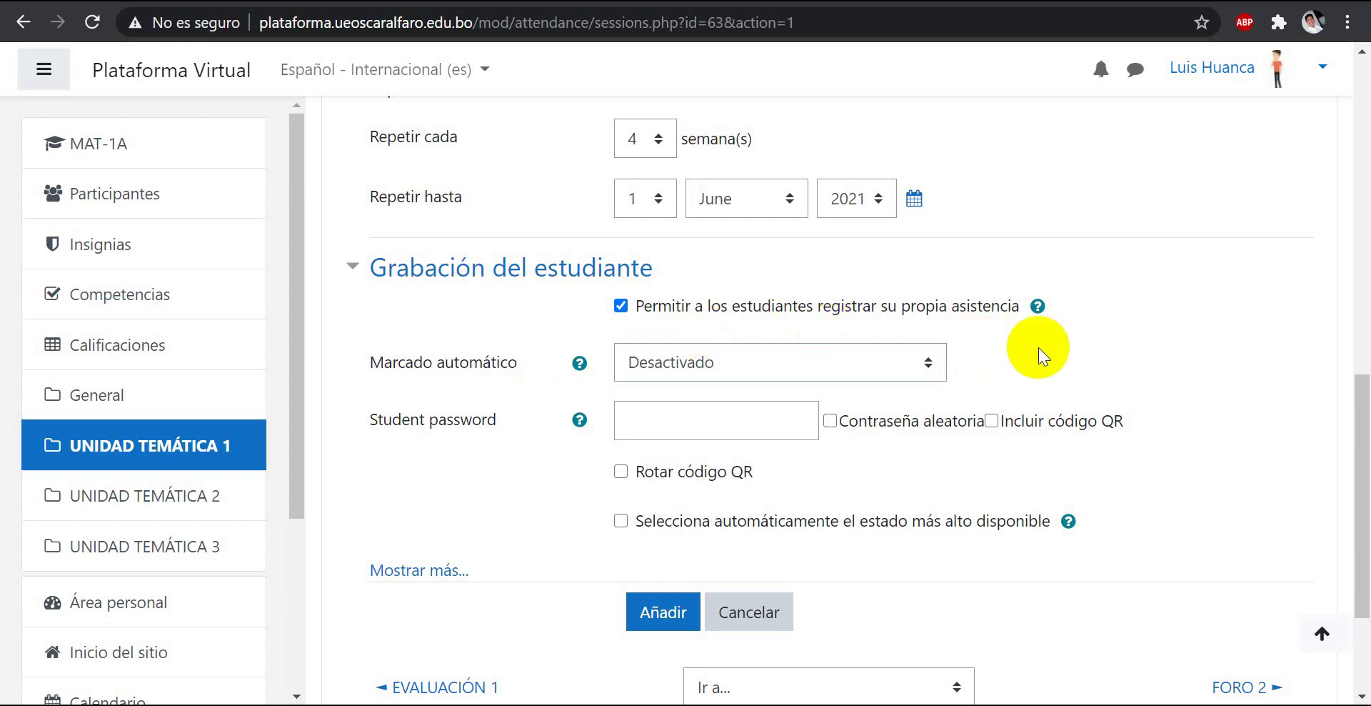
Examine the student password, QR code and automatic status options in the student recording settings.
scroll(1039, 347, down, 2)
drag(362, 313, 503, 312)
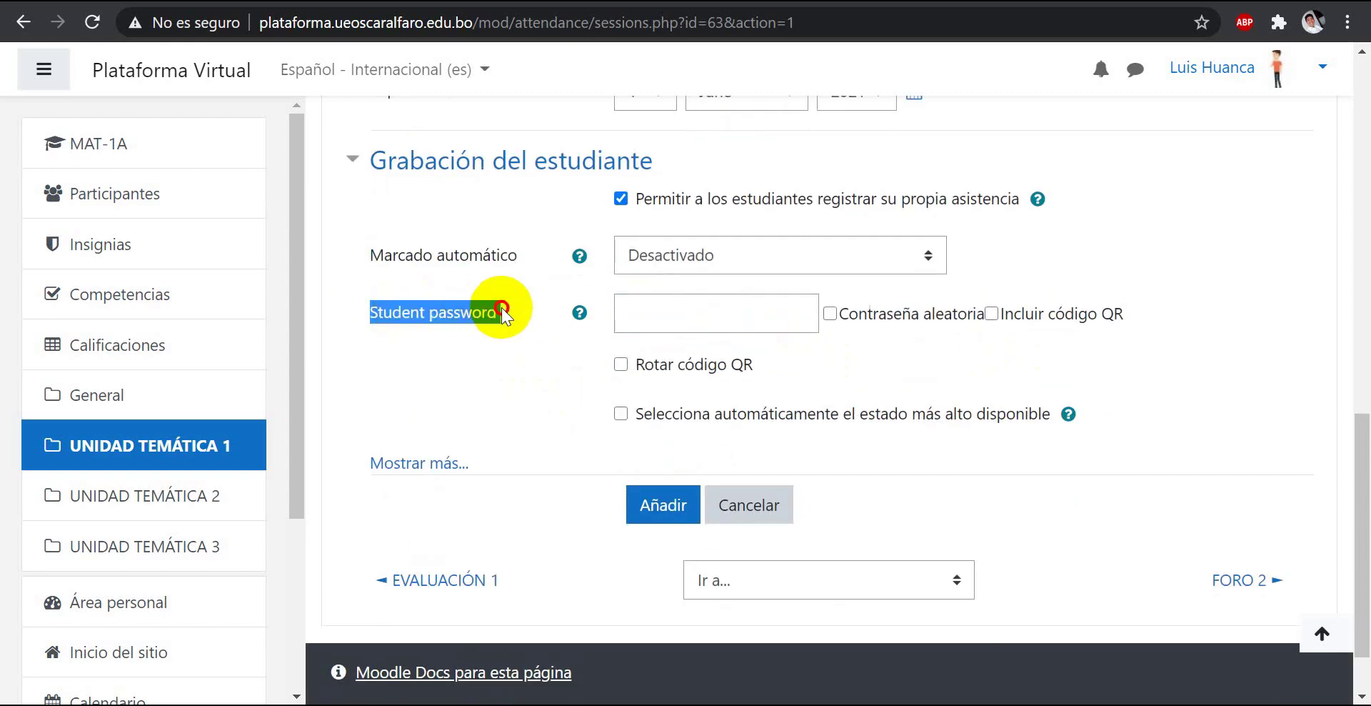
click(743, 311)
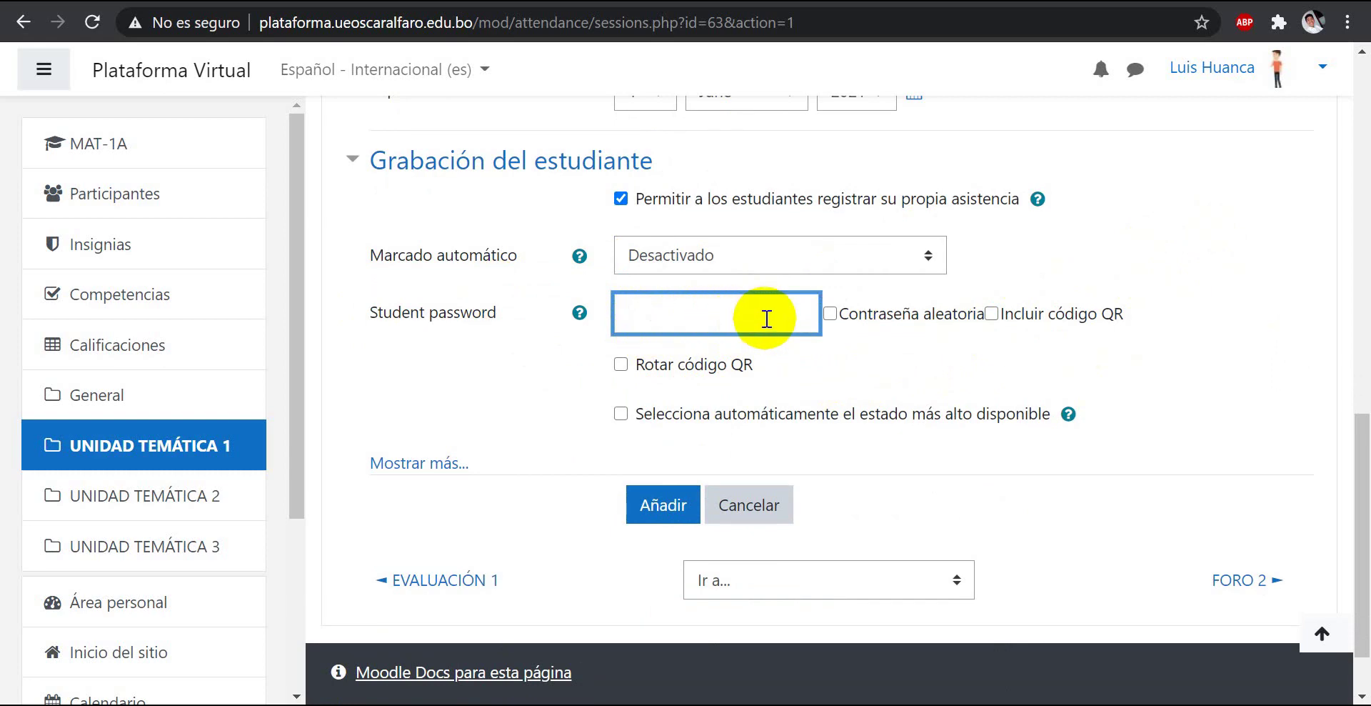
click(547, 363)
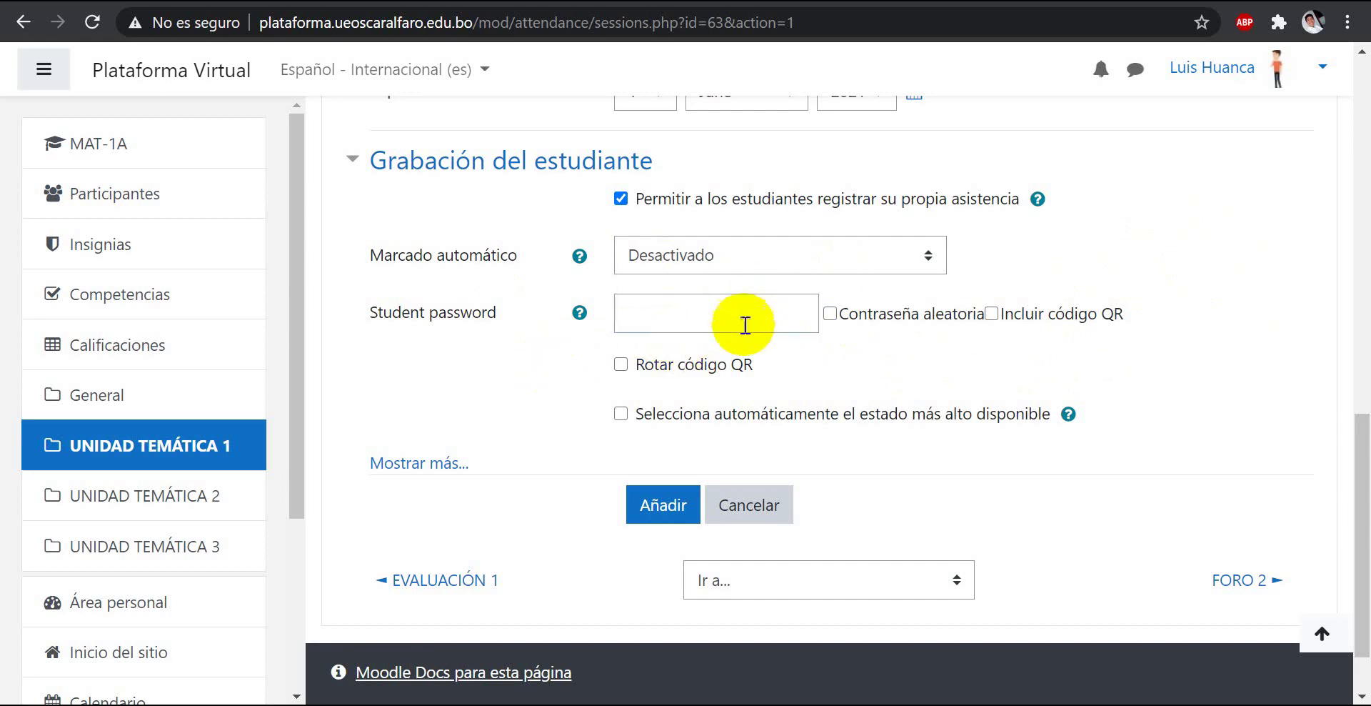
scroll(833, 361, up, 6)
scroll(784, 346, down, 5)
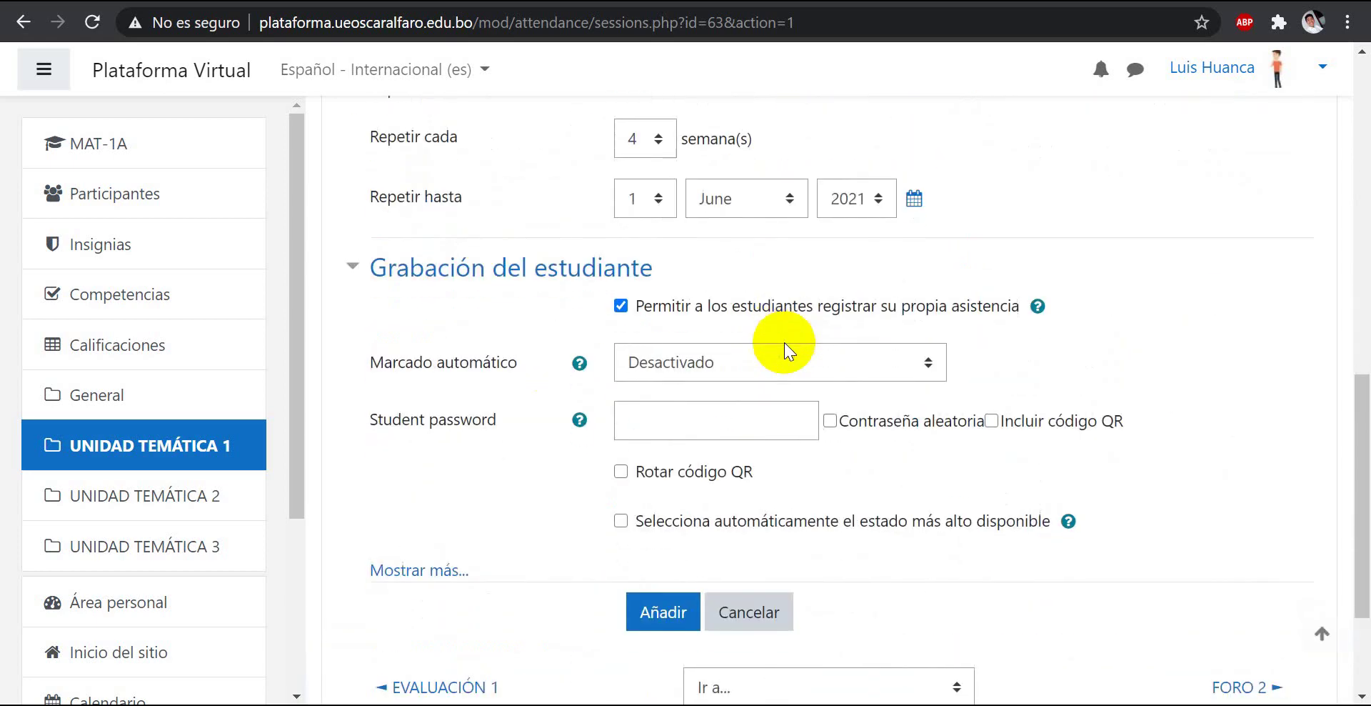
scroll(784, 341, down, 2)
scroll(784, 342, up, 2)
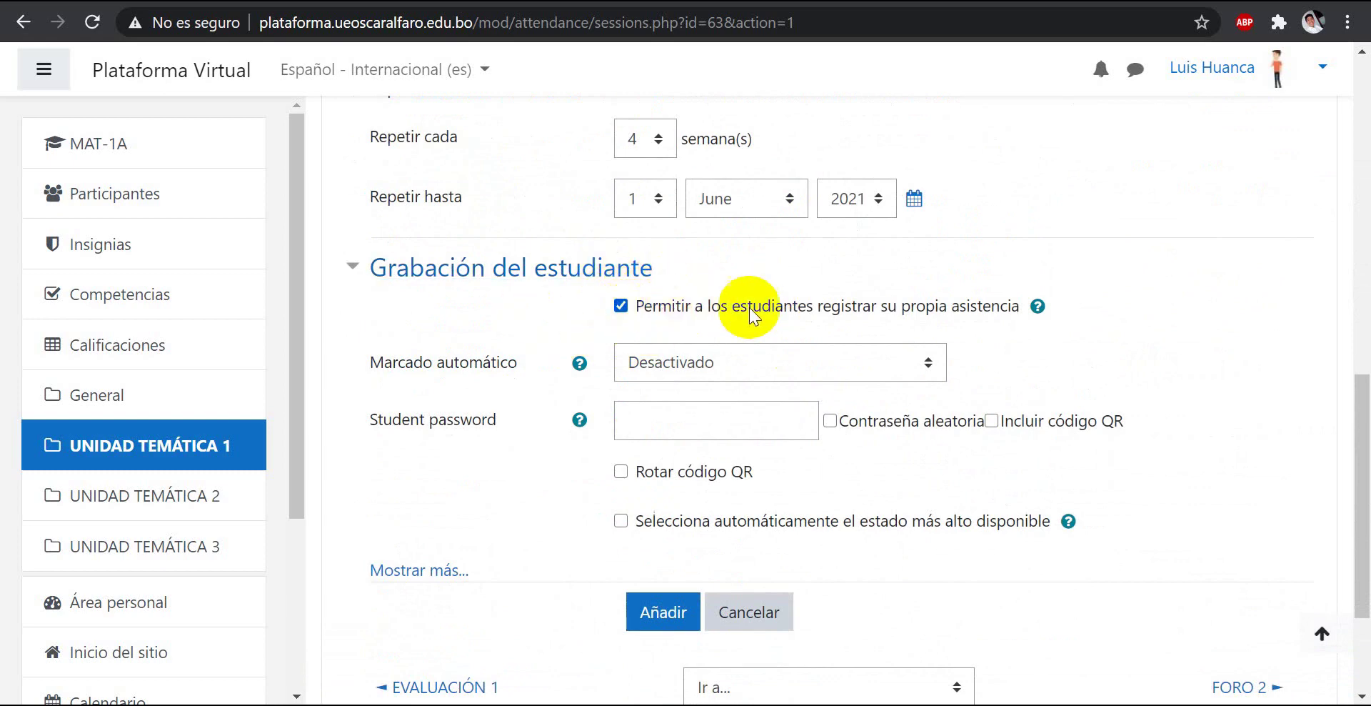
scroll(647, 622, down, 1)
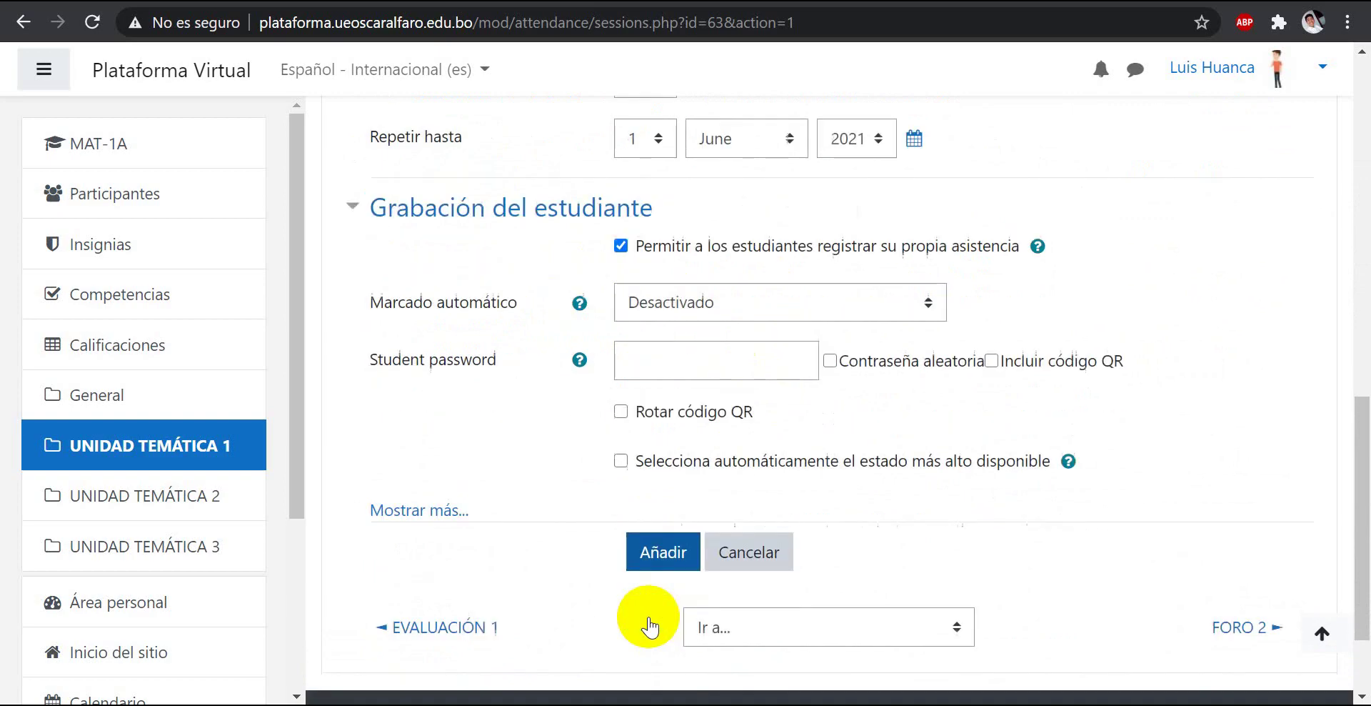
Review the completed session form and add the repeated attendance sessions.
scroll(707, 425, up, 8)
scroll(713, 429, down, 4)
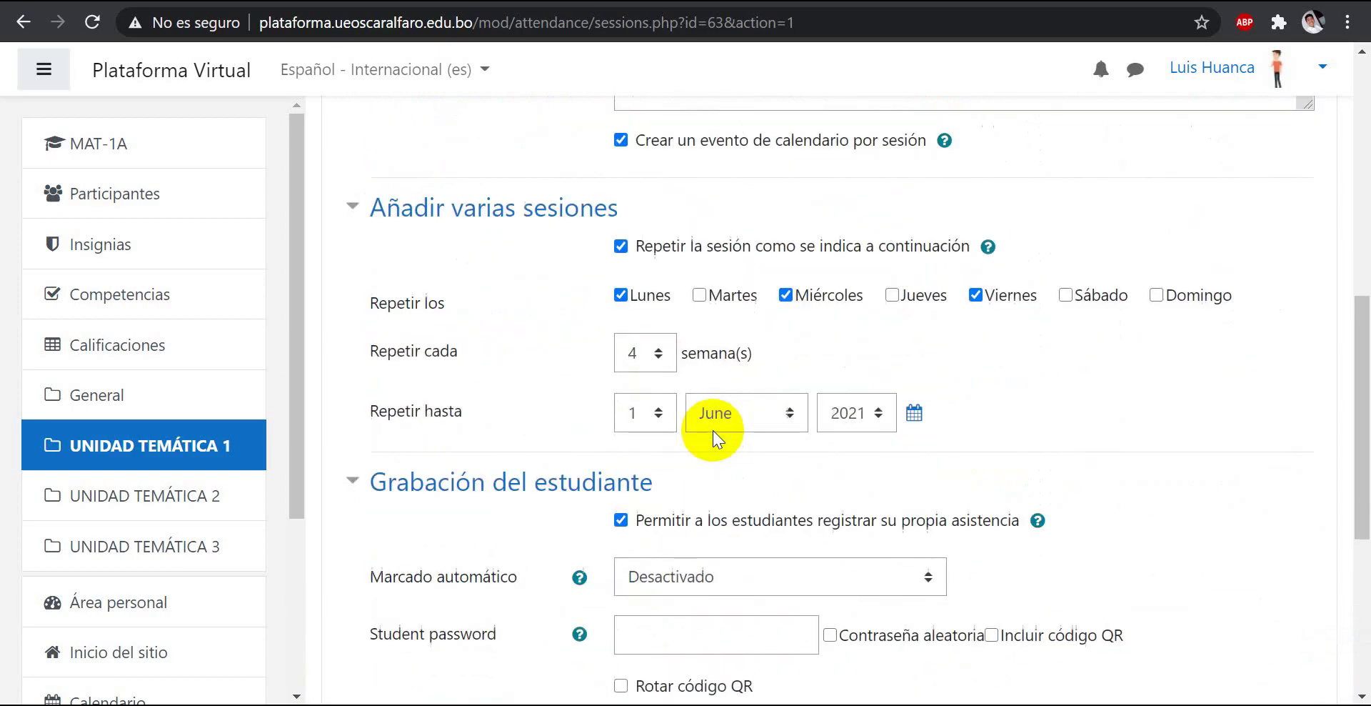
scroll(713, 430, down, 5)
click(661, 504)
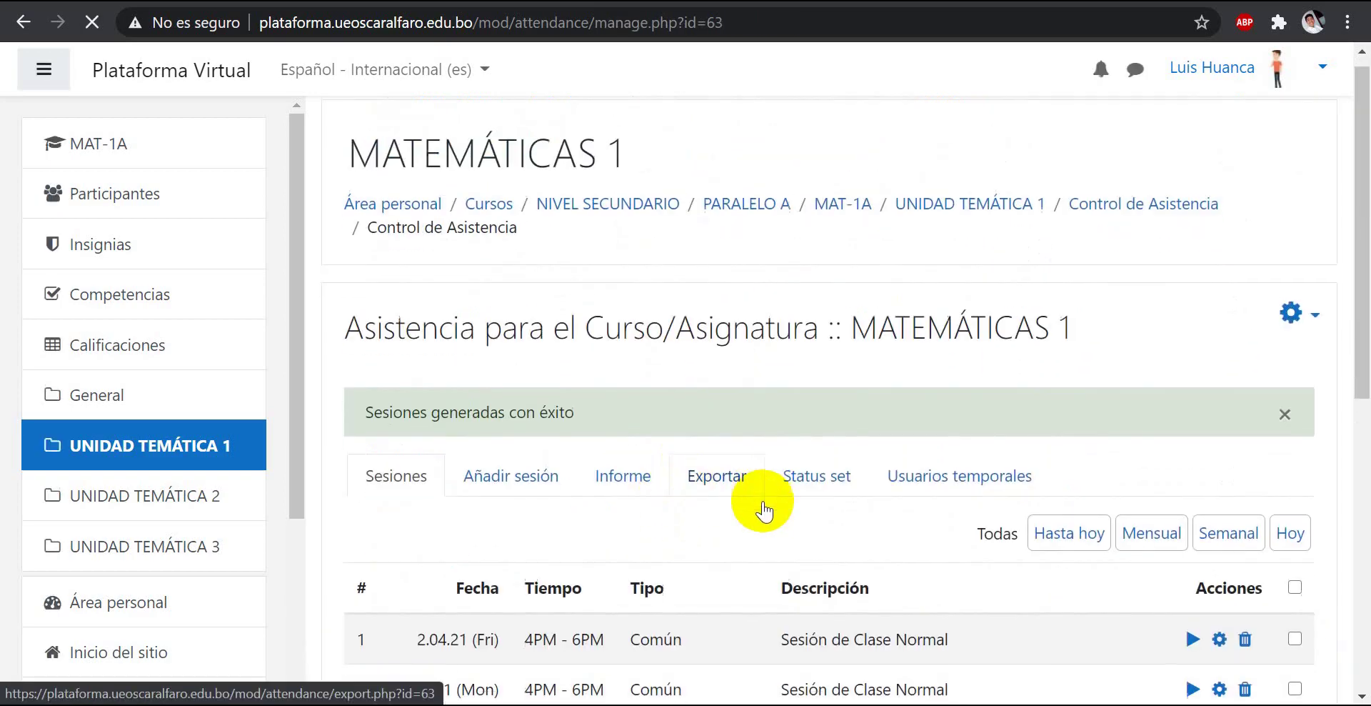
Review the dates, times, types and descriptions of the generated attendance sessions.
scroll(763, 506, down, 6)
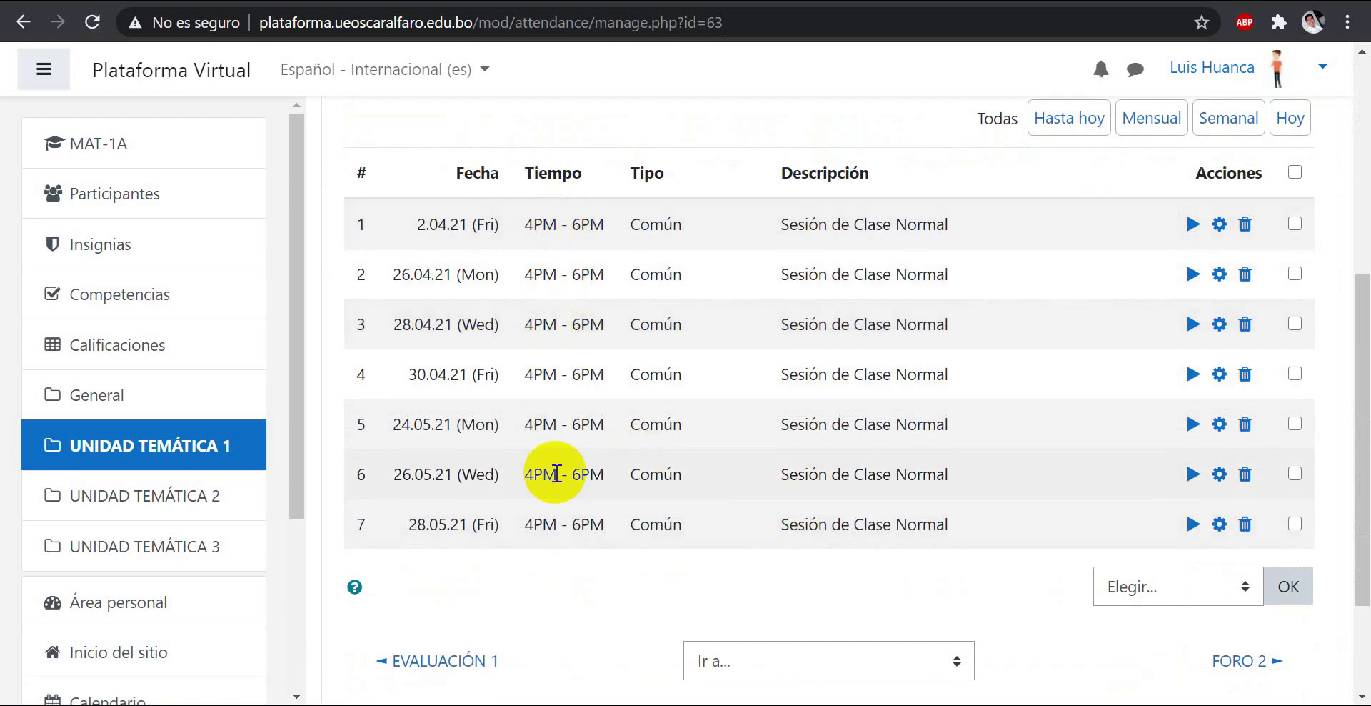
scroll(550, 499, up, 2)
scroll(500, 400, down, 2)
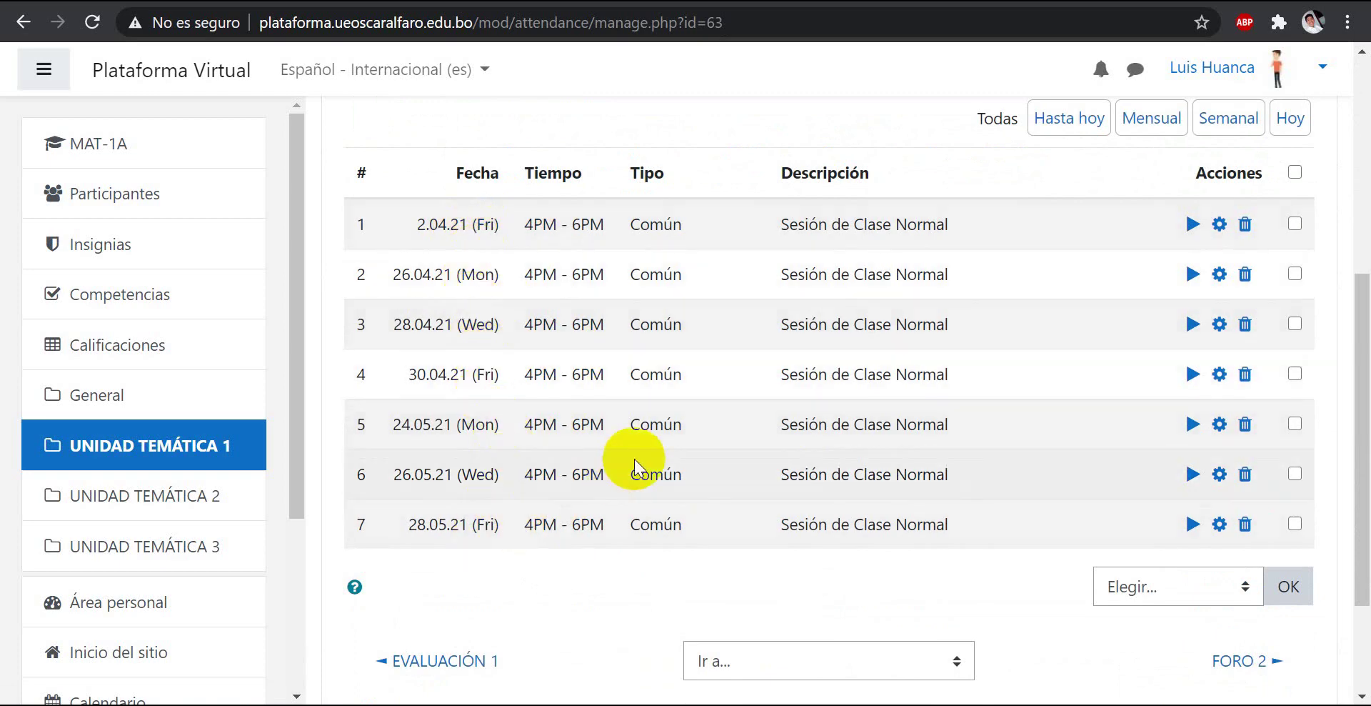
scroll(634, 464, up, 1)
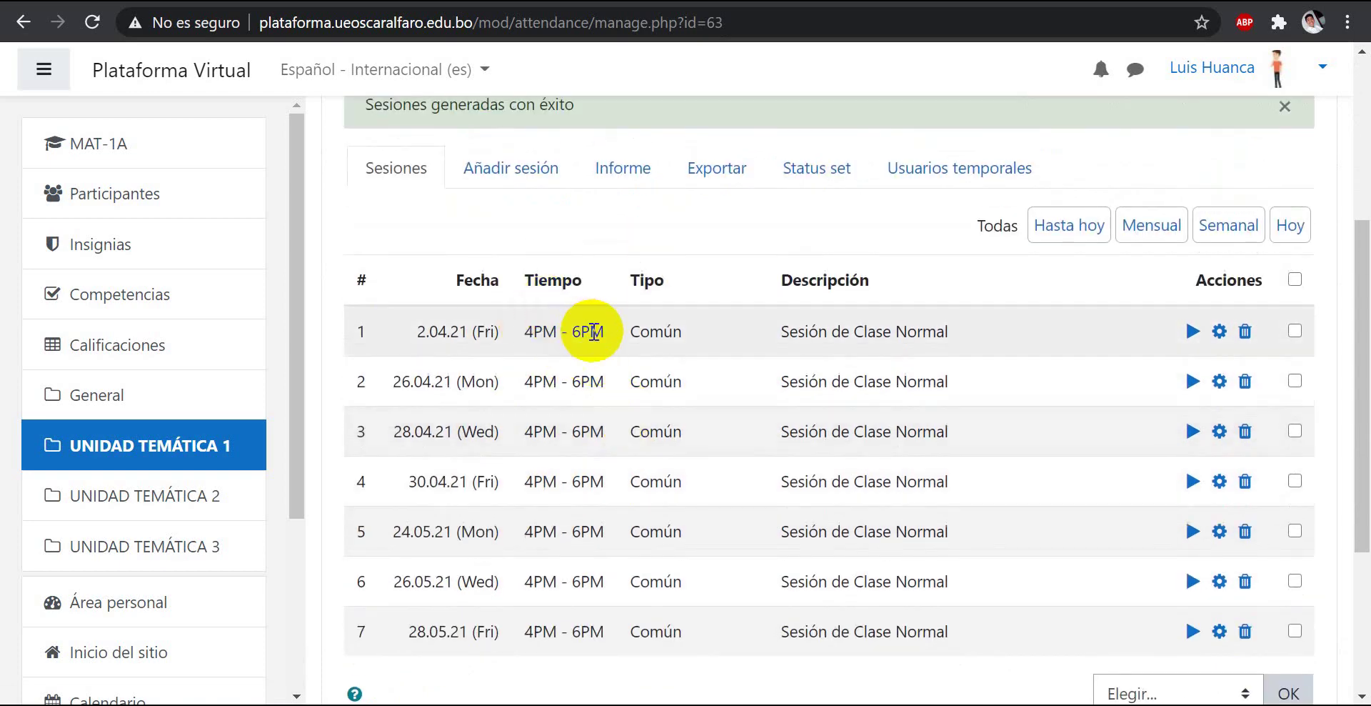
scroll(713, 373, up, 3)
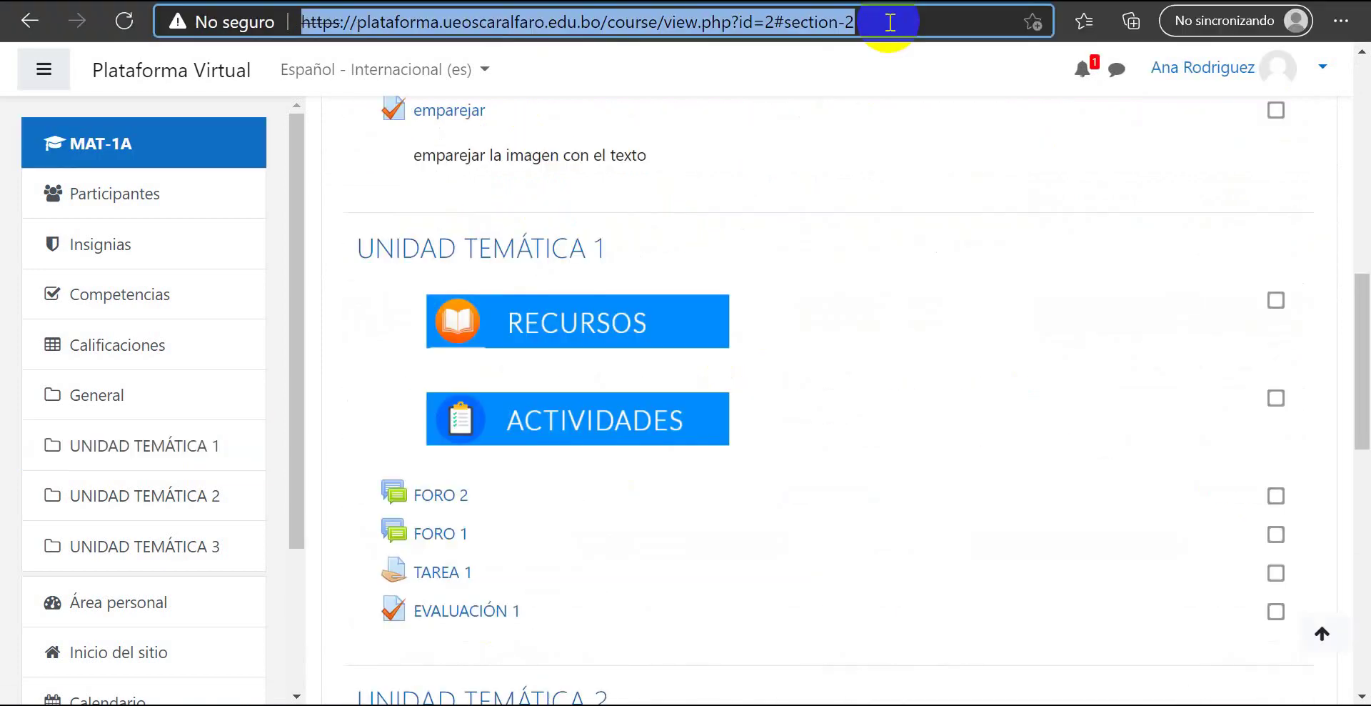
Switch to the student's browser session, reload the course page, and open Control de Asistencia to review the listed sessions.
key(Return)
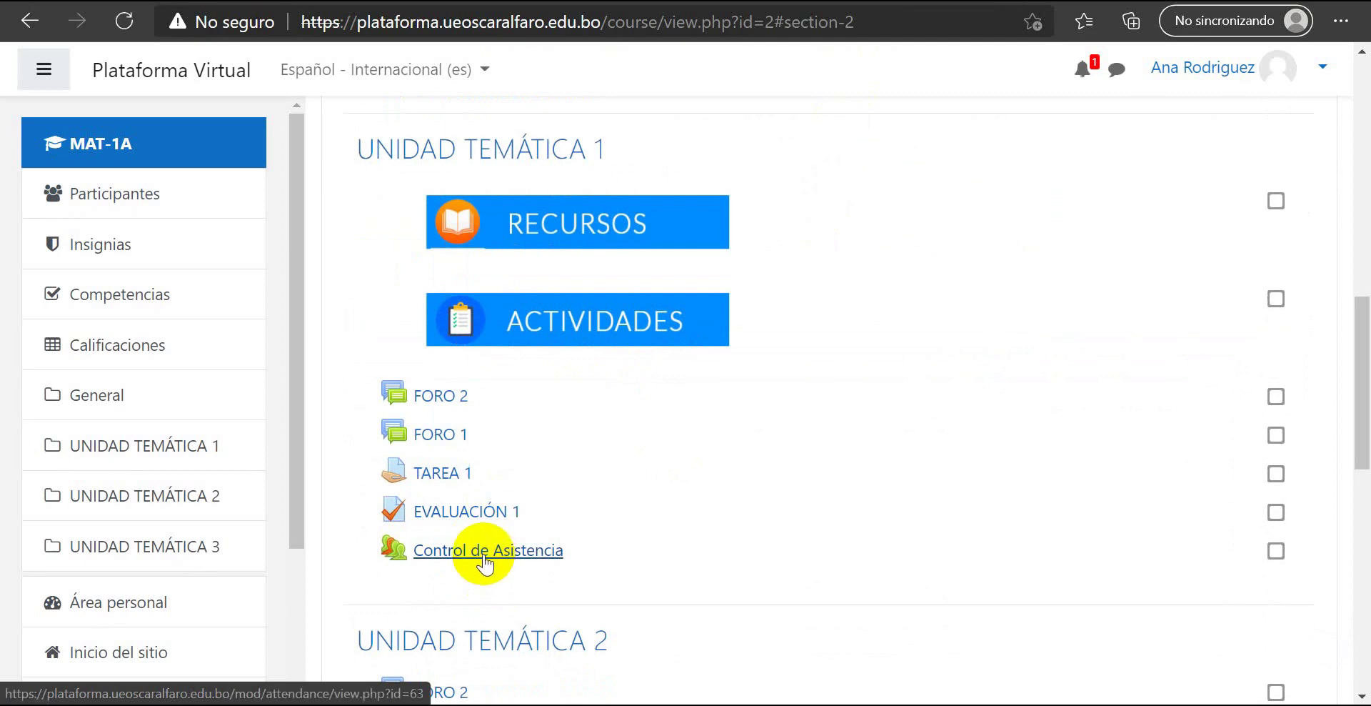
click(486, 551)
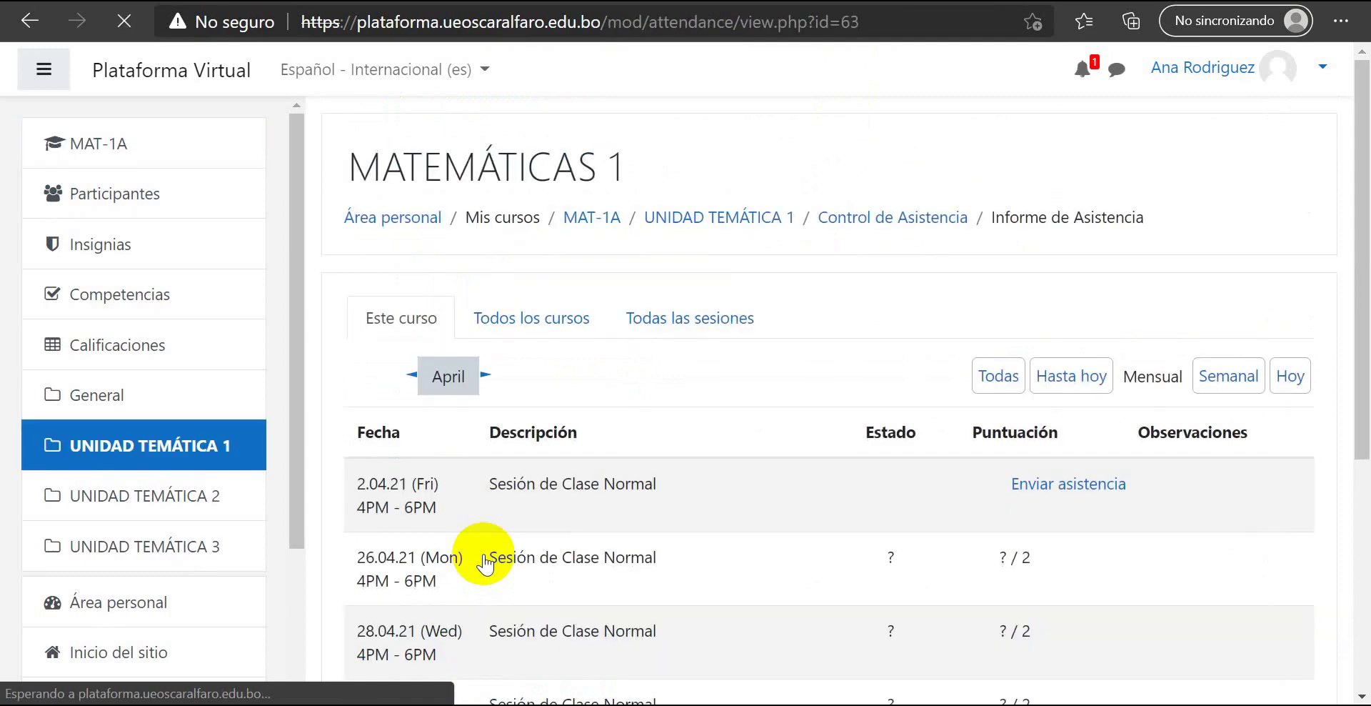
scroll(485, 564, down, 5)
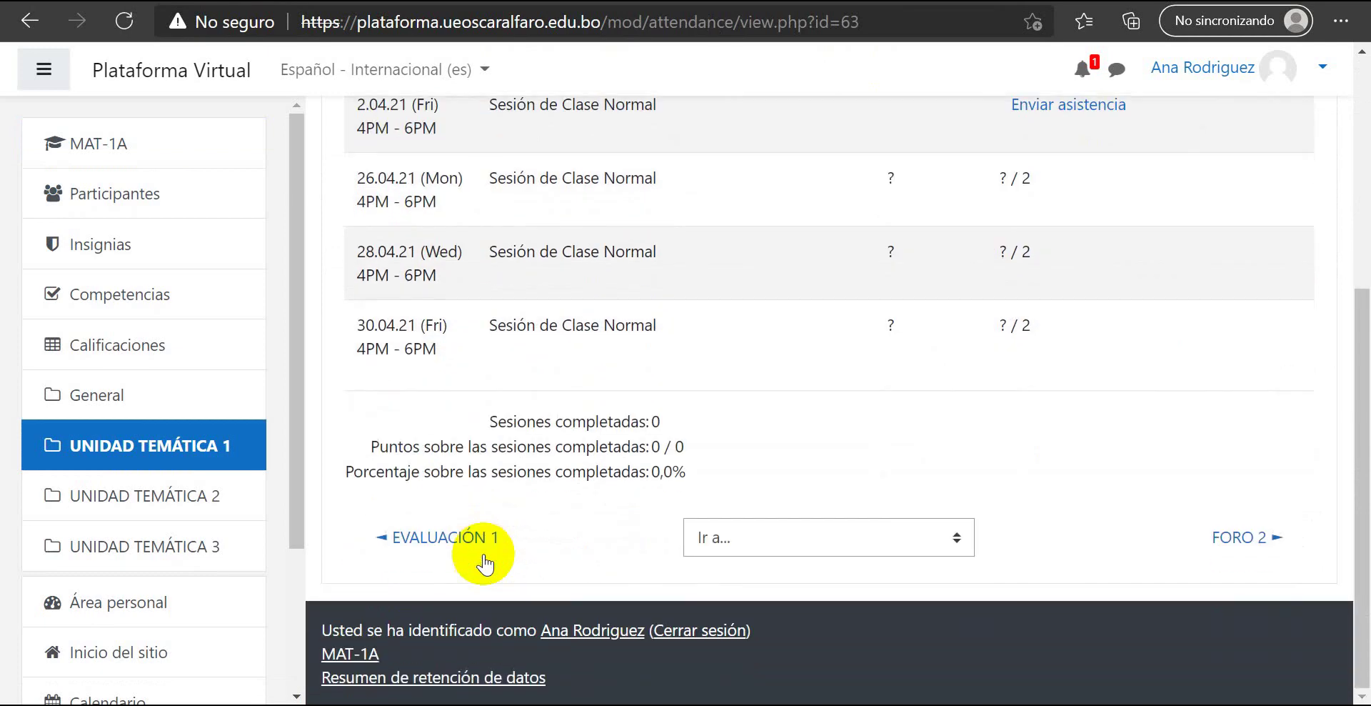
scroll(484, 564, up, 3)
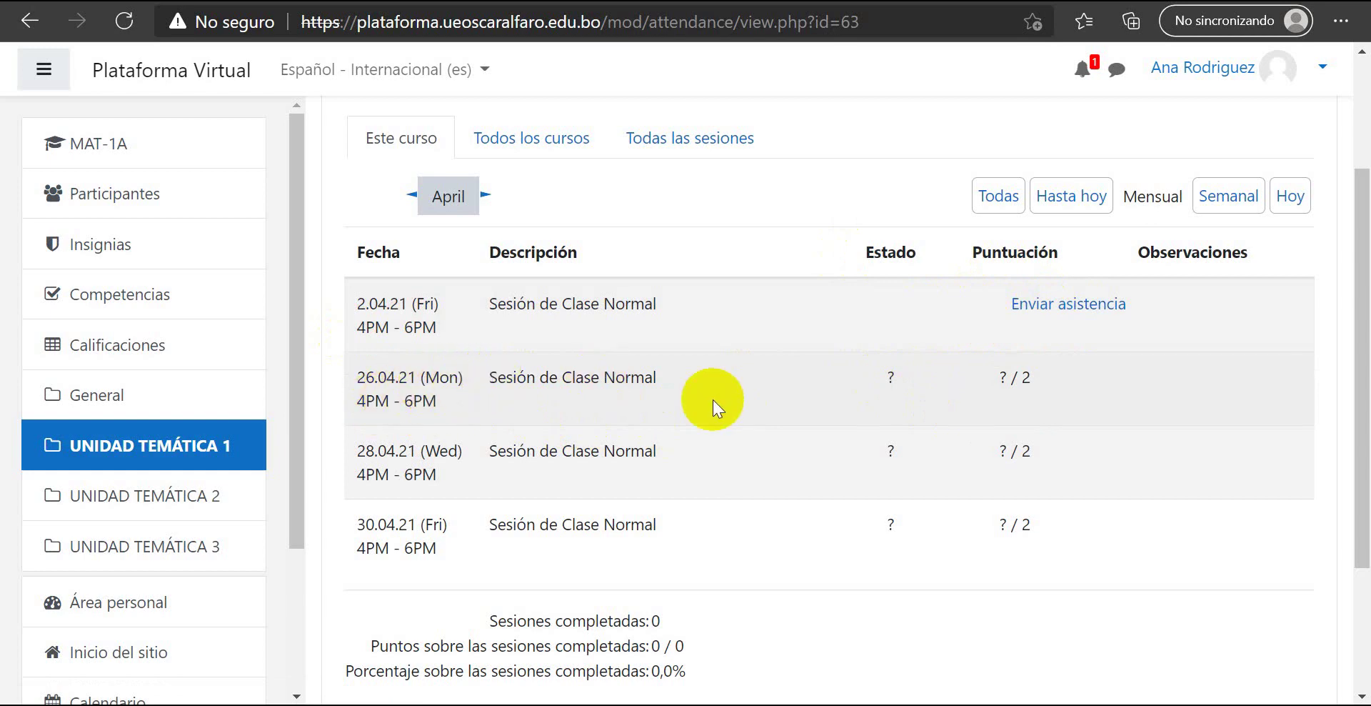
Submit the student's own attendance for the 2 April 2021 session as Presente and review the saved record.
click(1059, 313)
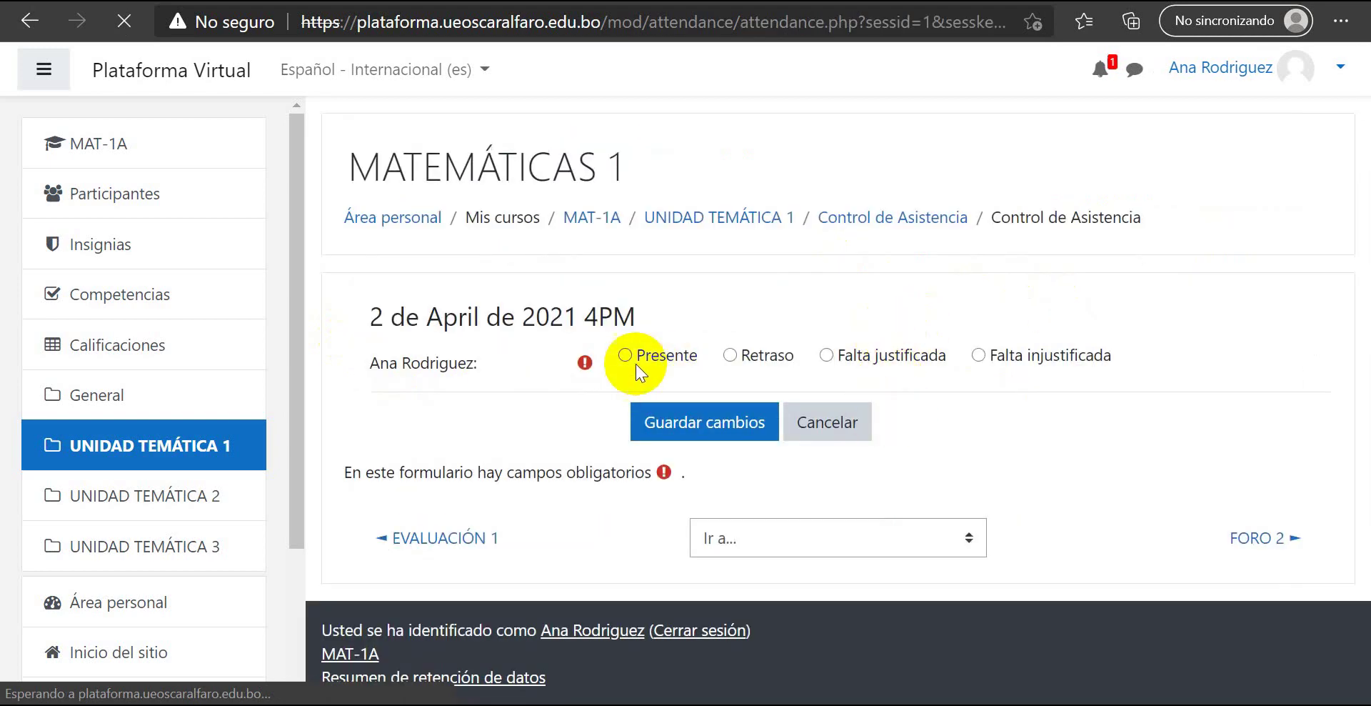
click(634, 360)
click(731, 355)
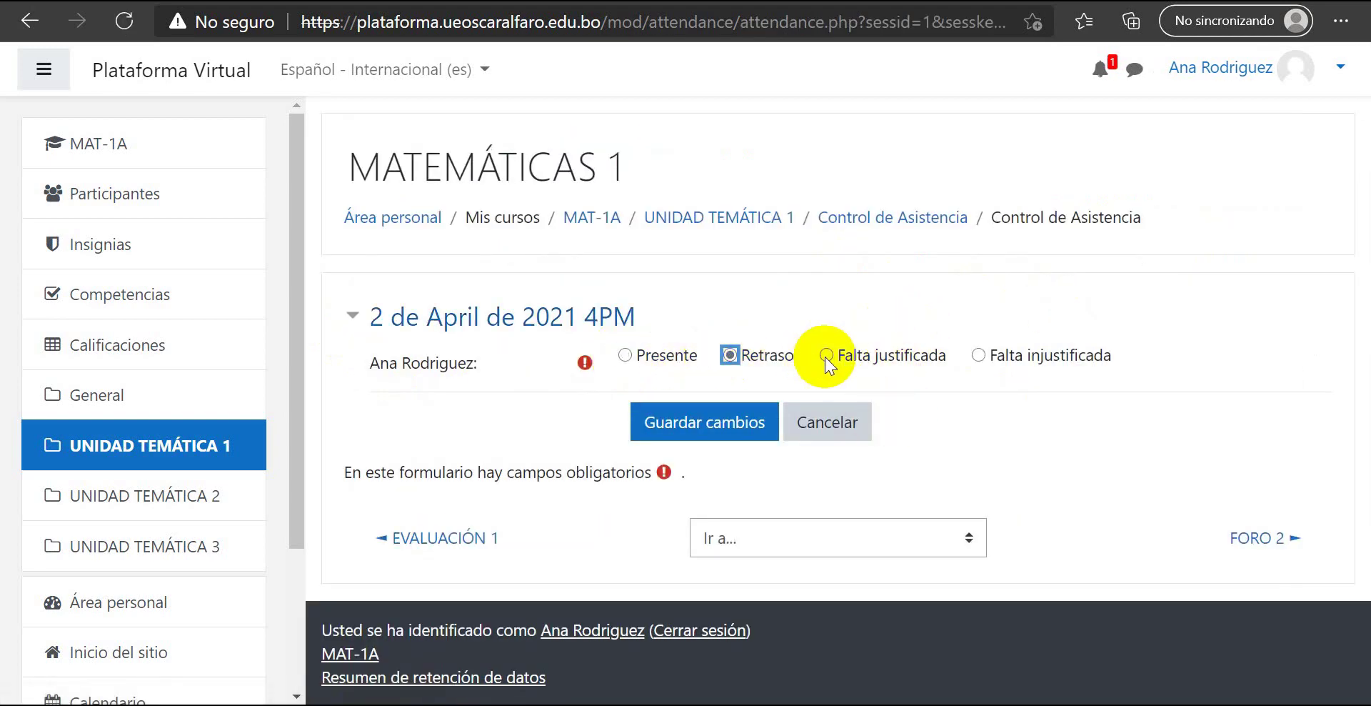
click(826, 356)
click(978, 355)
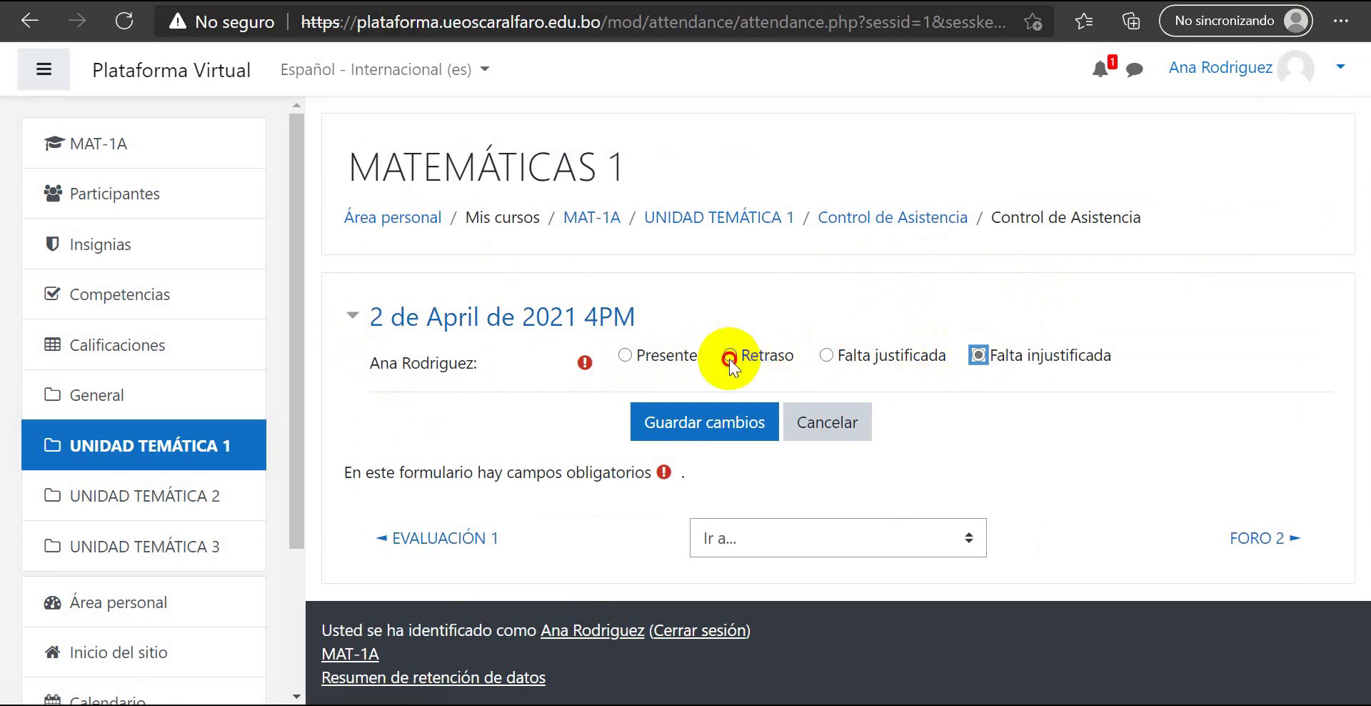
click(730, 355)
click(626, 356)
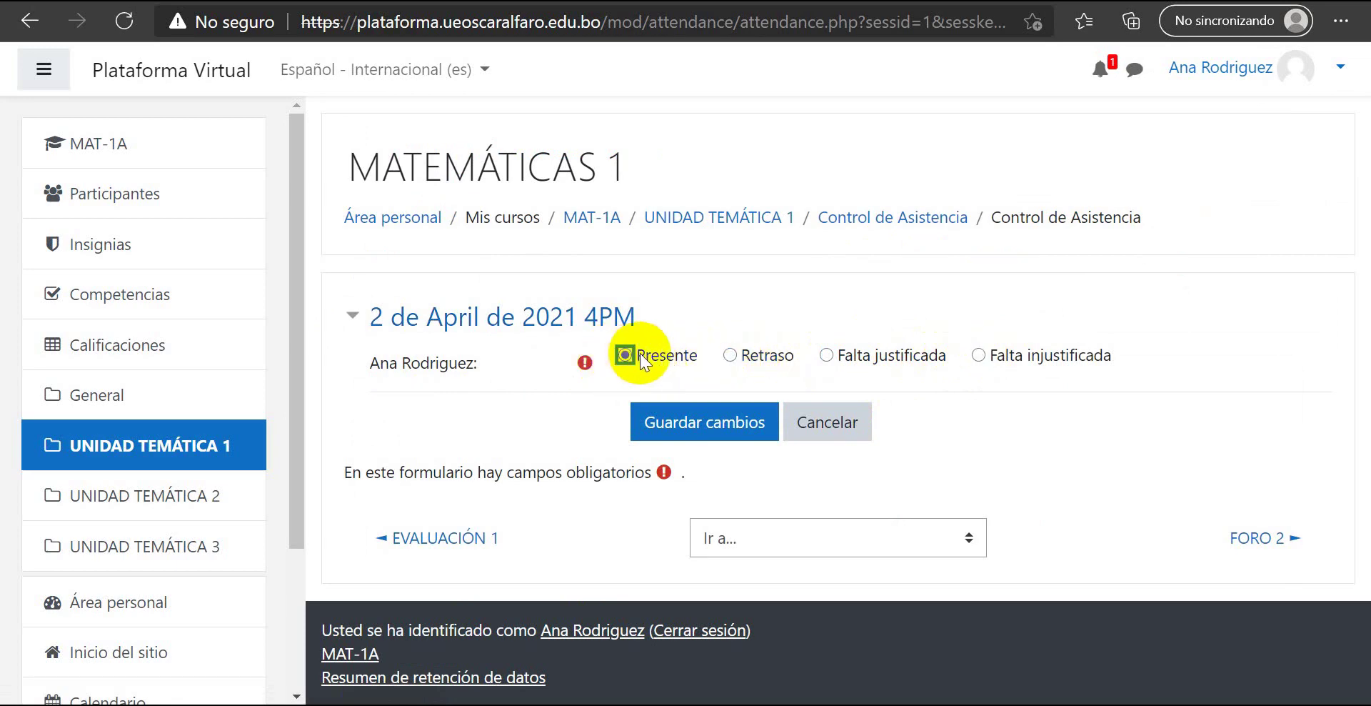
click(714, 428)
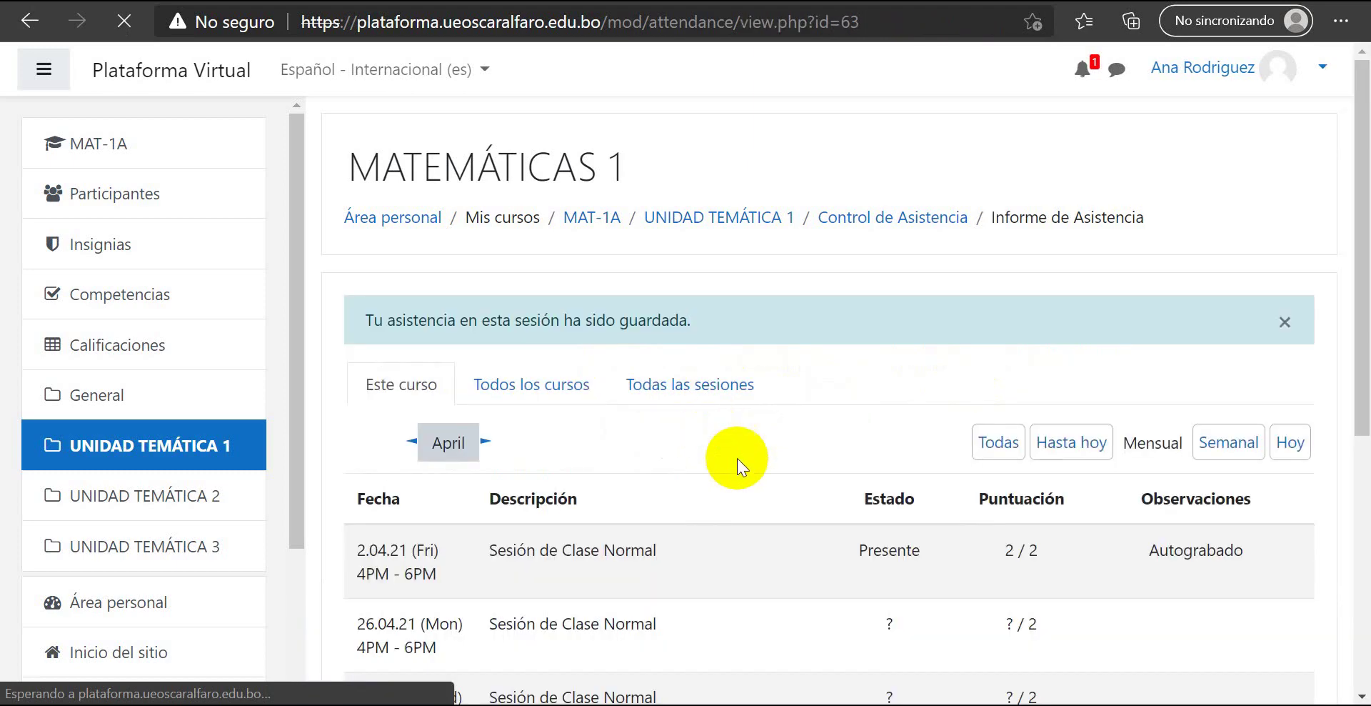
scroll(738, 459, down, 2)
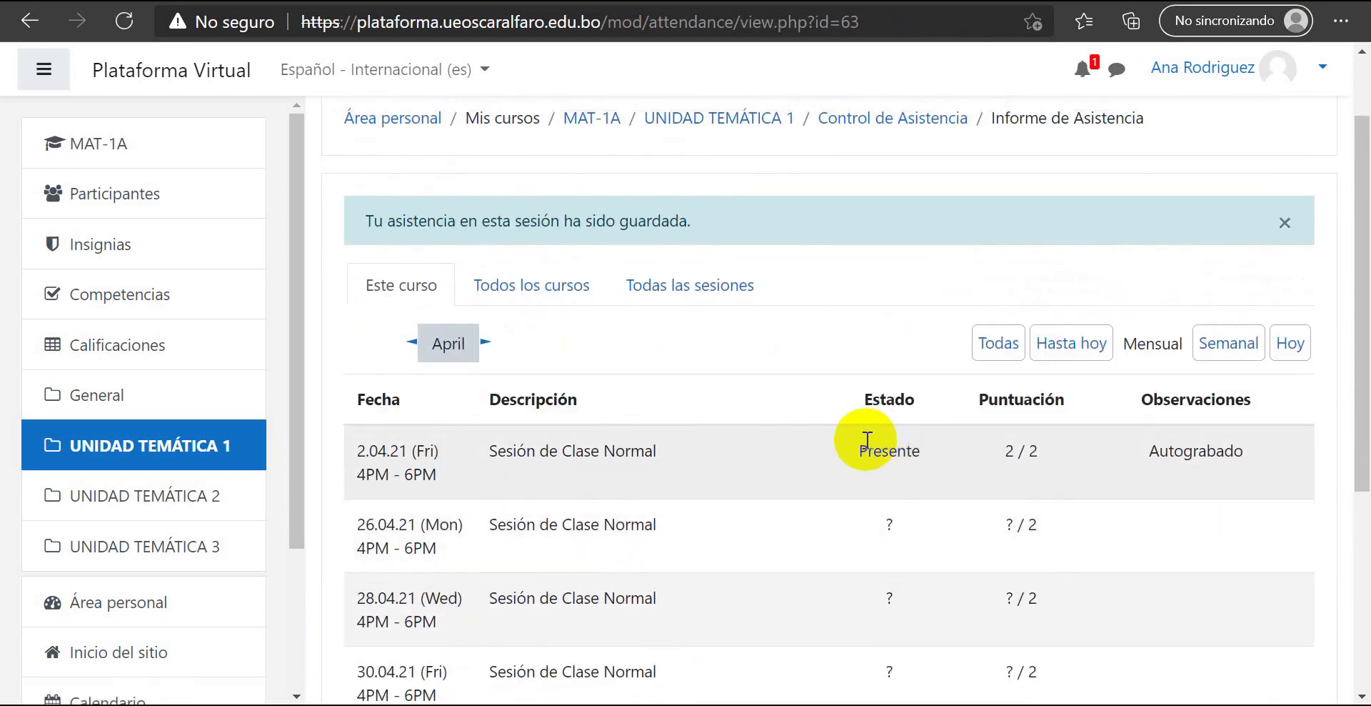
scroll(842, 443, down, 2)
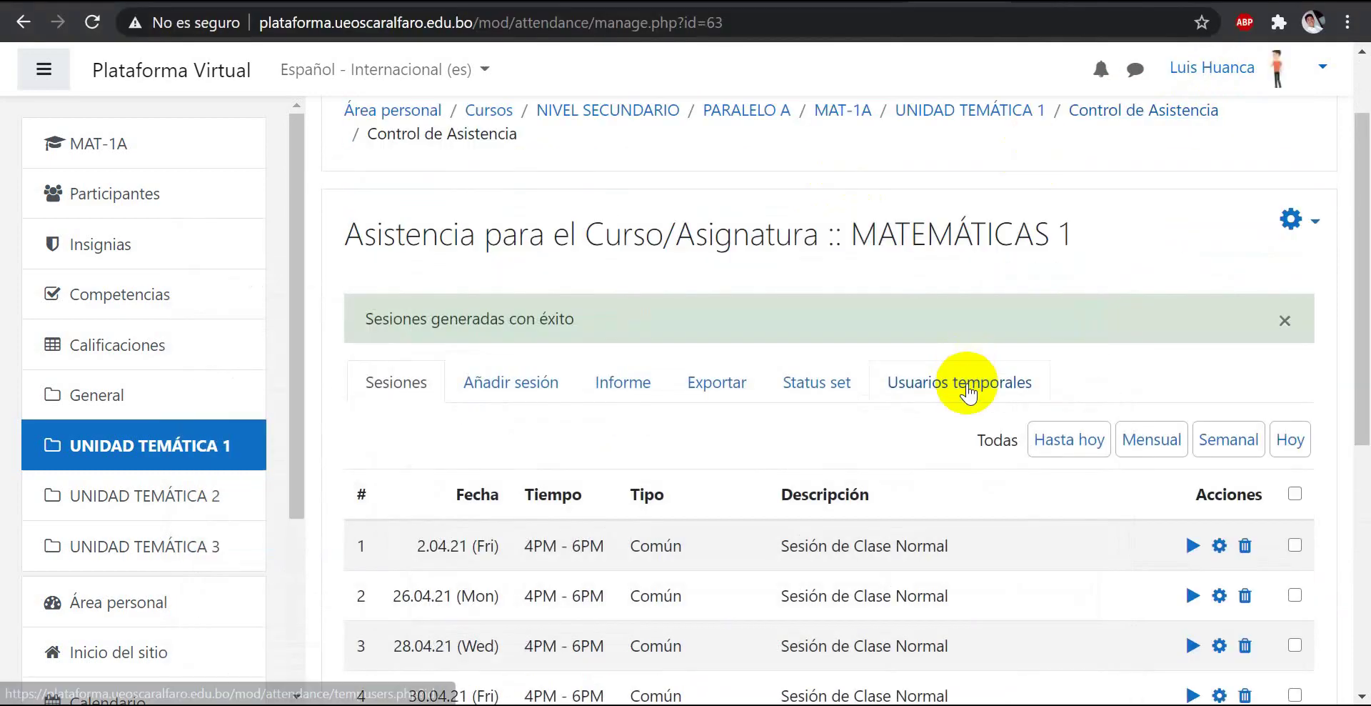
Switch back to the teacher's session list and delete the sessions dated 26 and 28 May 2021.
scroll(967, 383, down, 3)
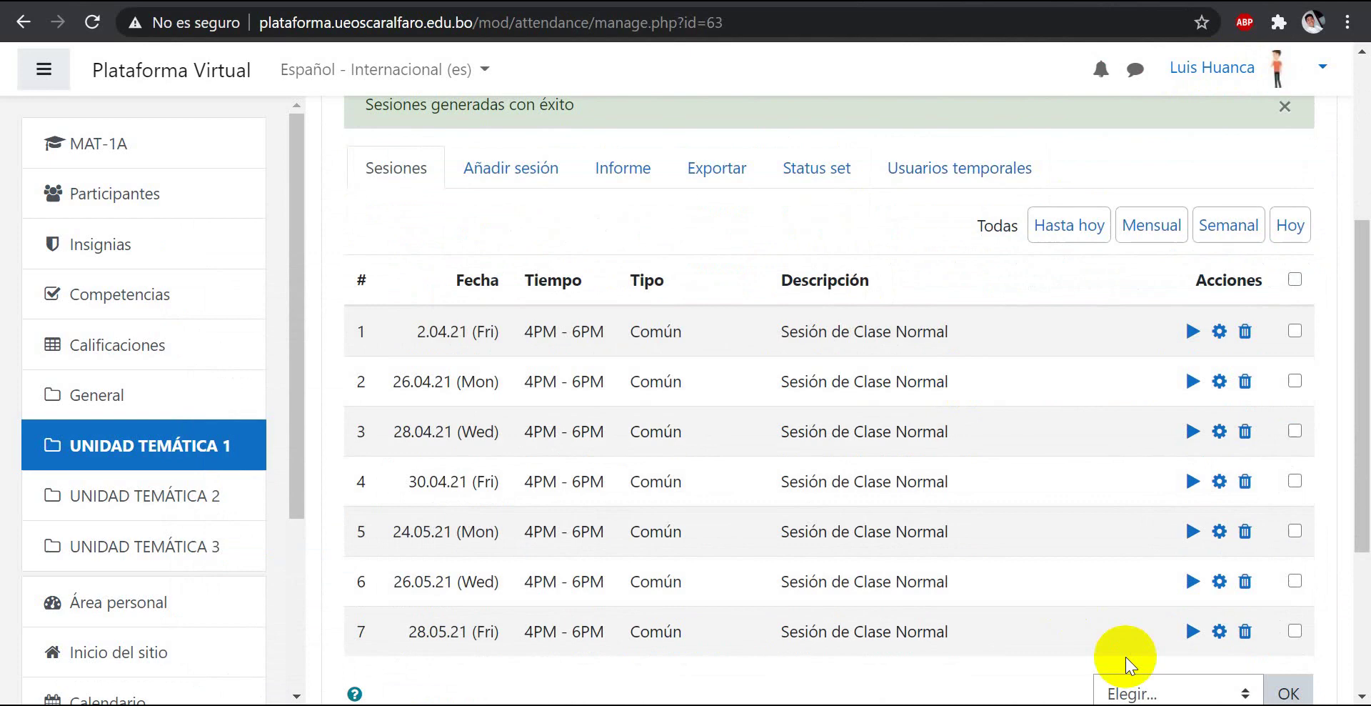
click(1244, 631)
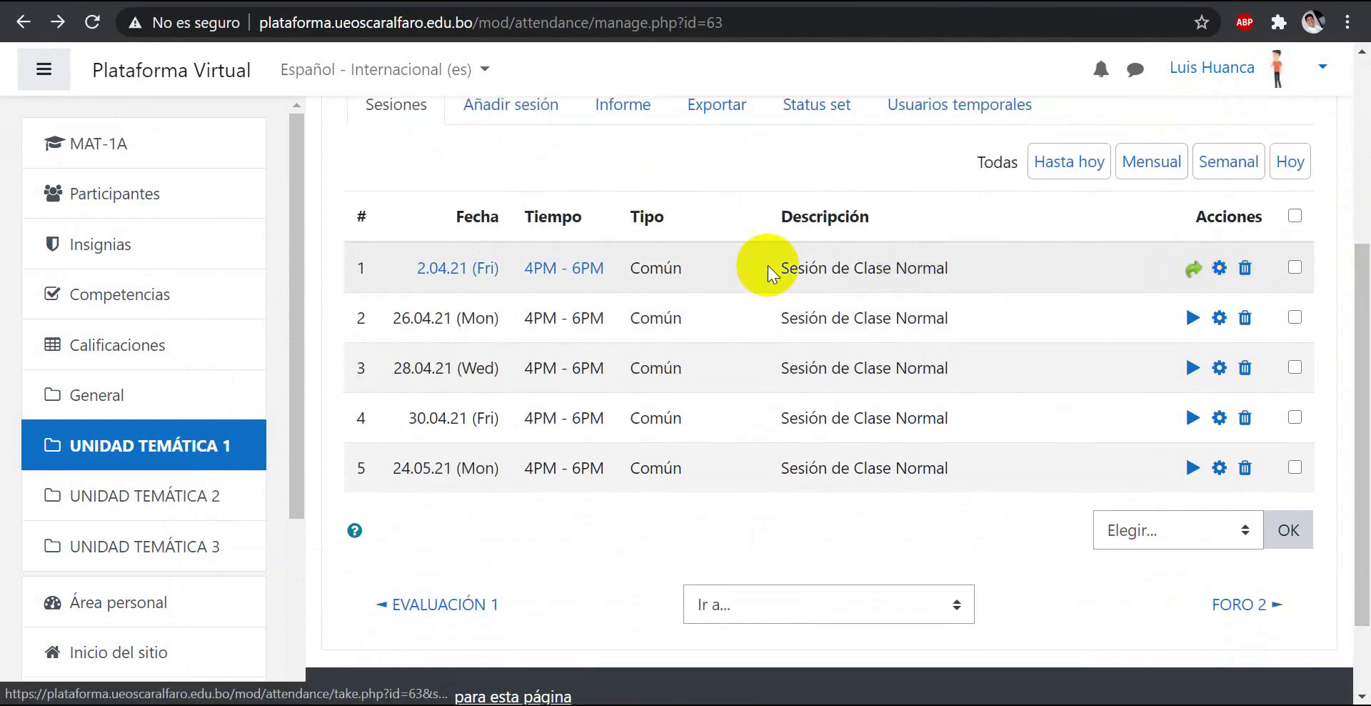
Check the student's self-recorded attendance in the 2 April 2021 session and return to the session list.
click(1193, 270)
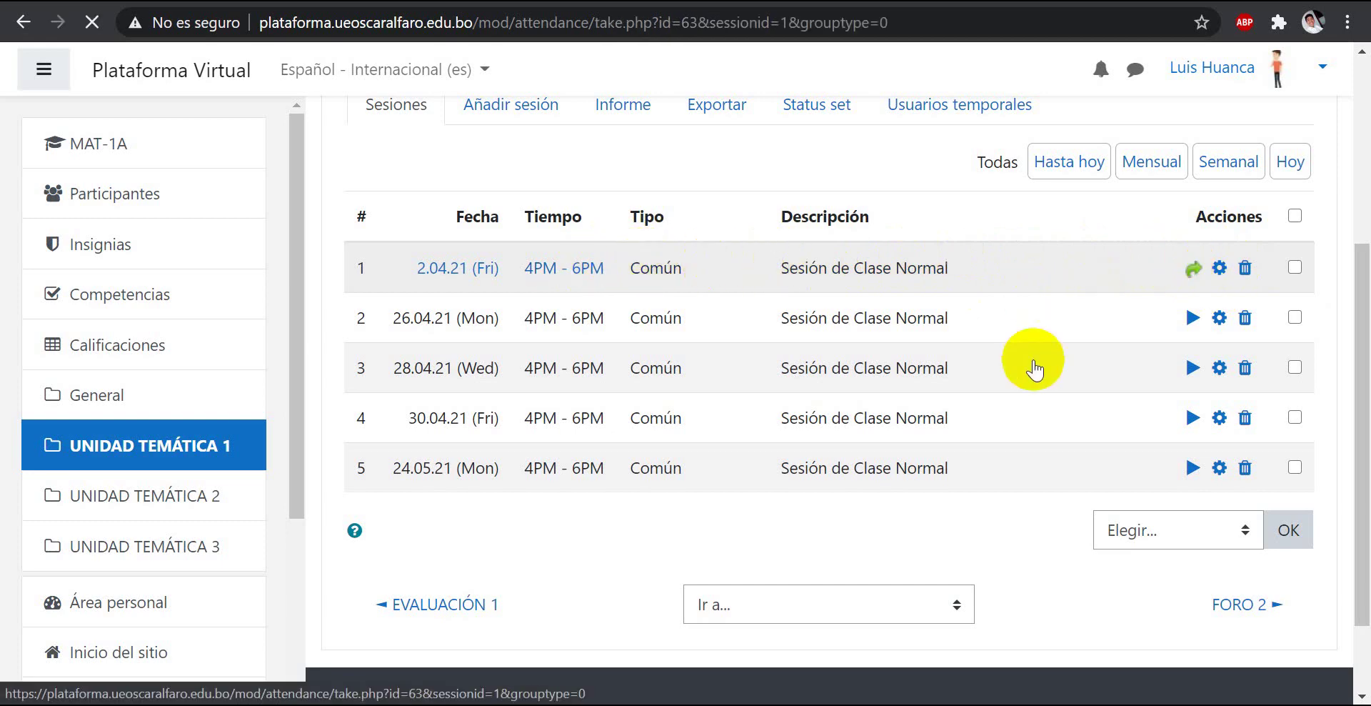
scroll(1034, 369, down, 5)
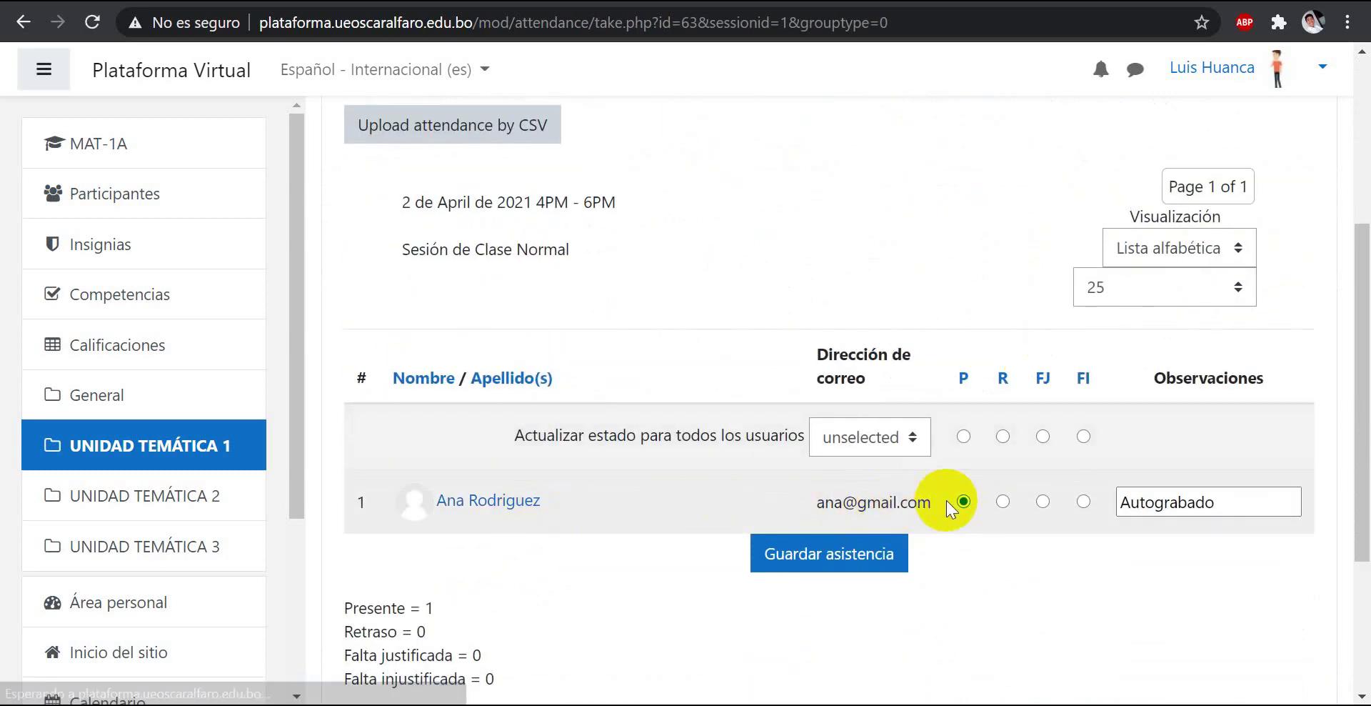
scroll(1028, 357, up, 5)
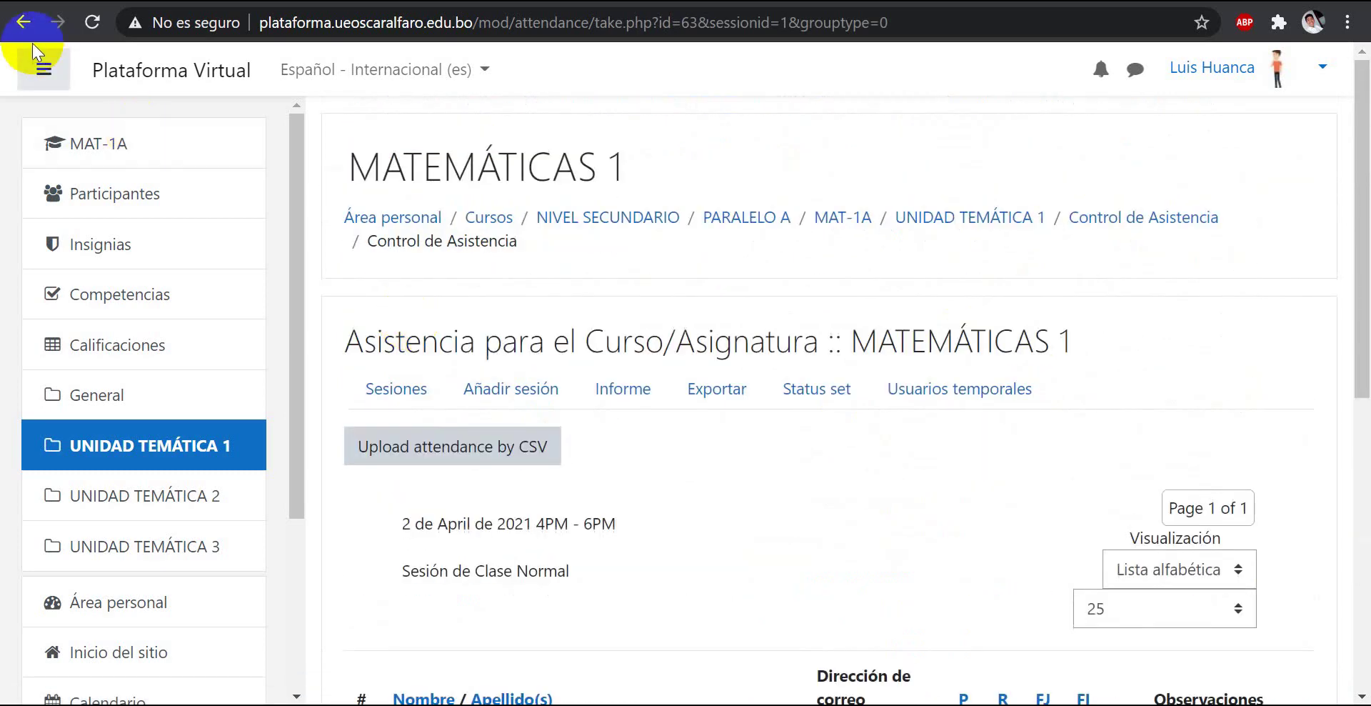
click(22, 25)
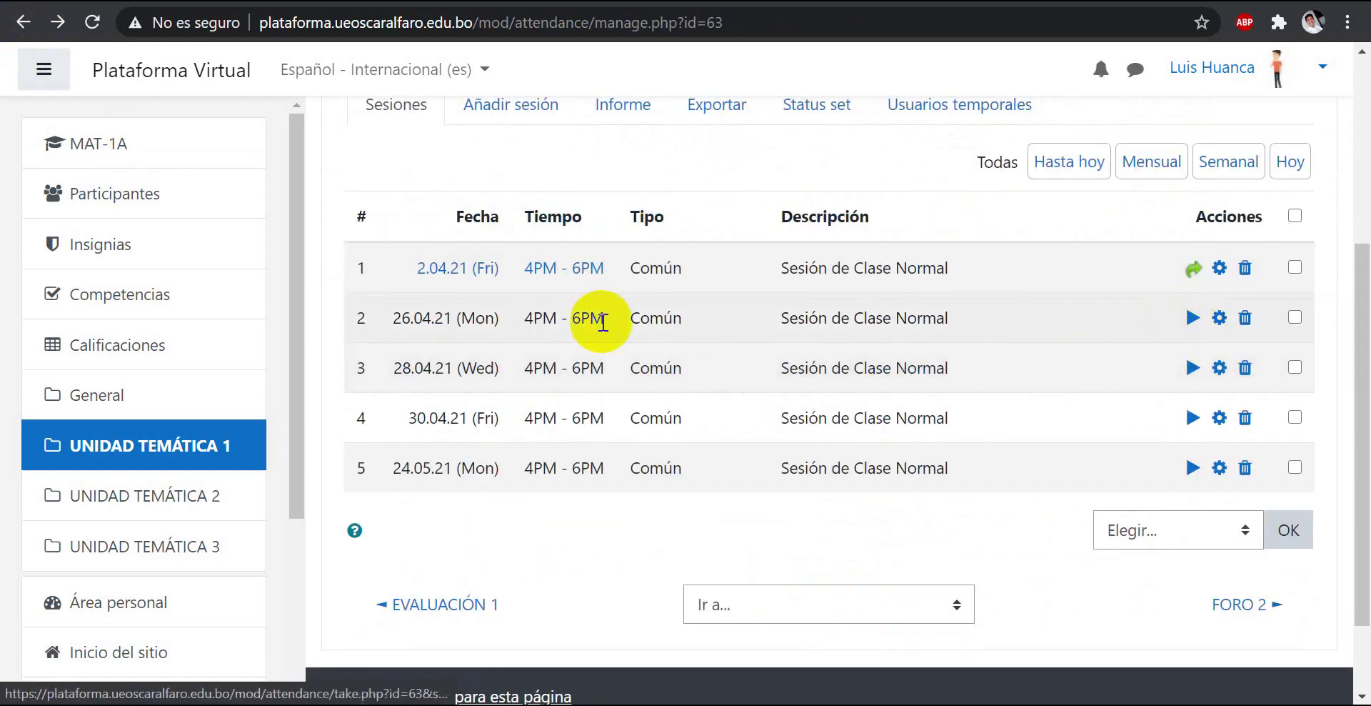
Open attendance taking for the 26 April 2021 session and mark the listed student as present (P).
click(1193, 317)
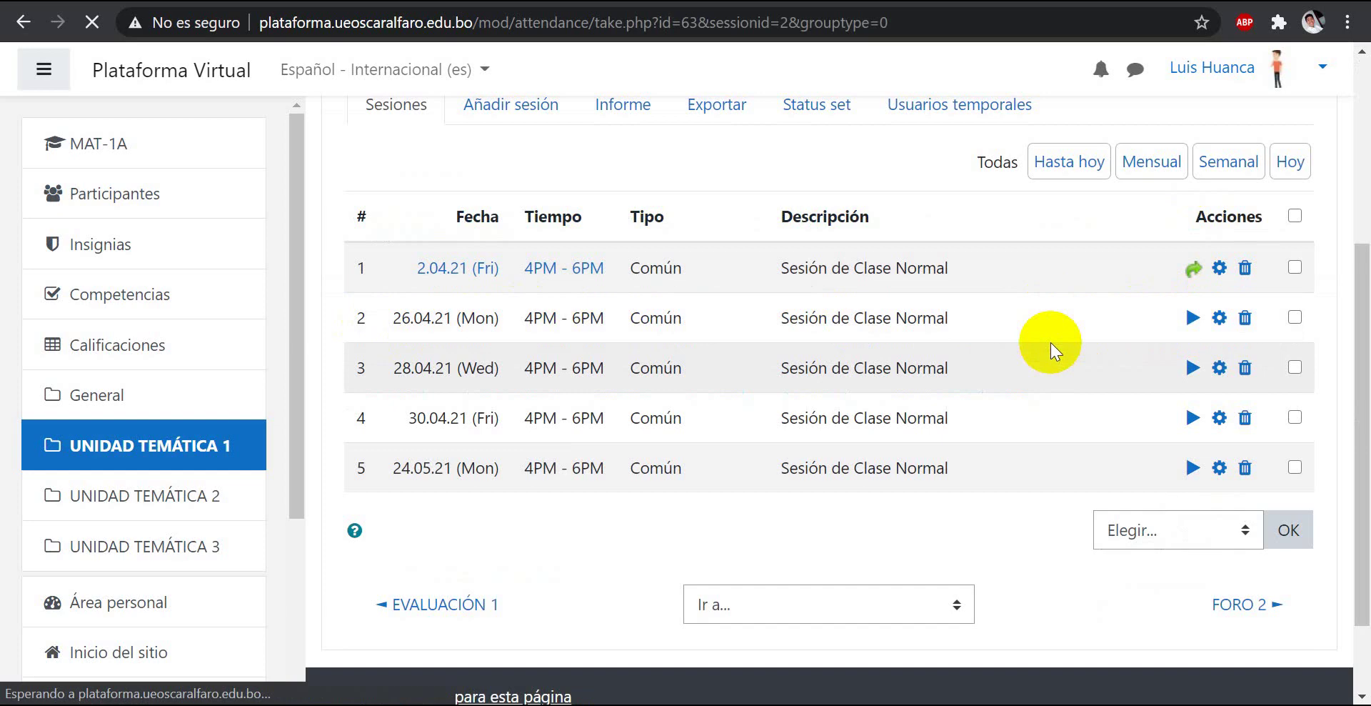
scroll(1051, 343, down, 4)
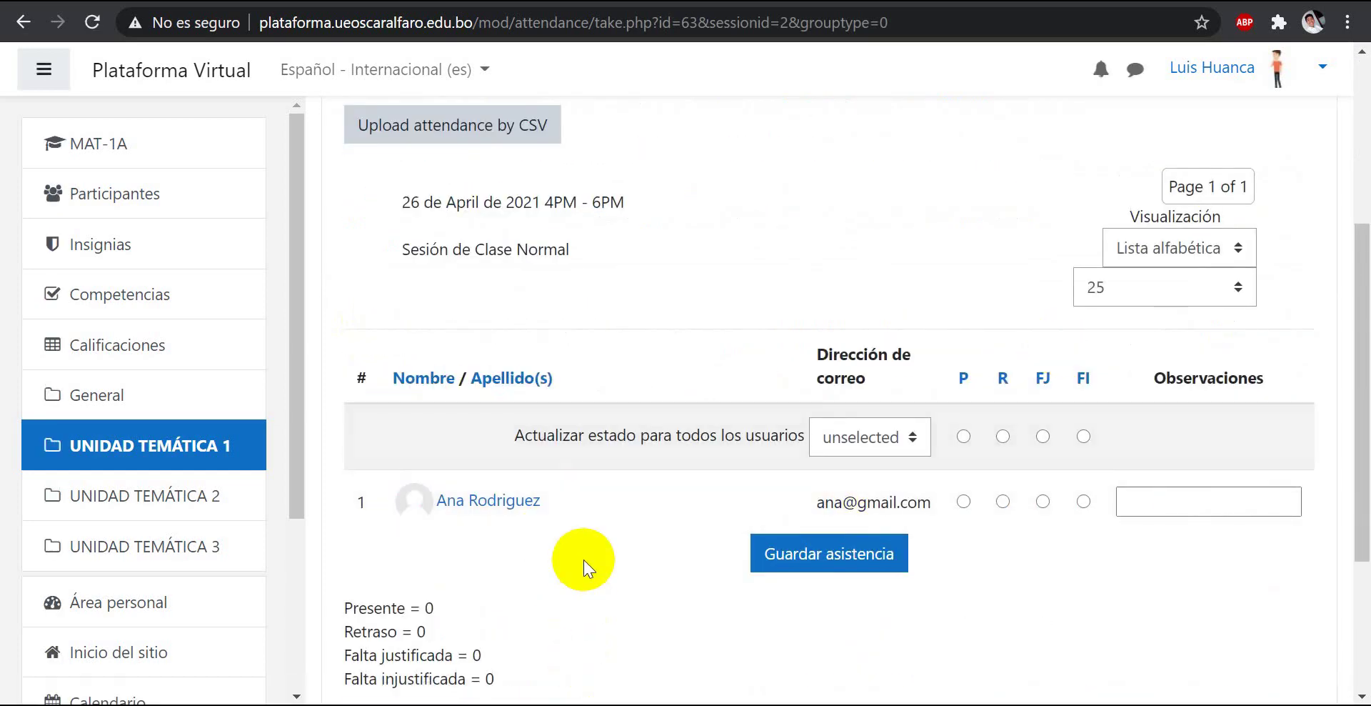
click(1002, 501)
click(1042, 500)
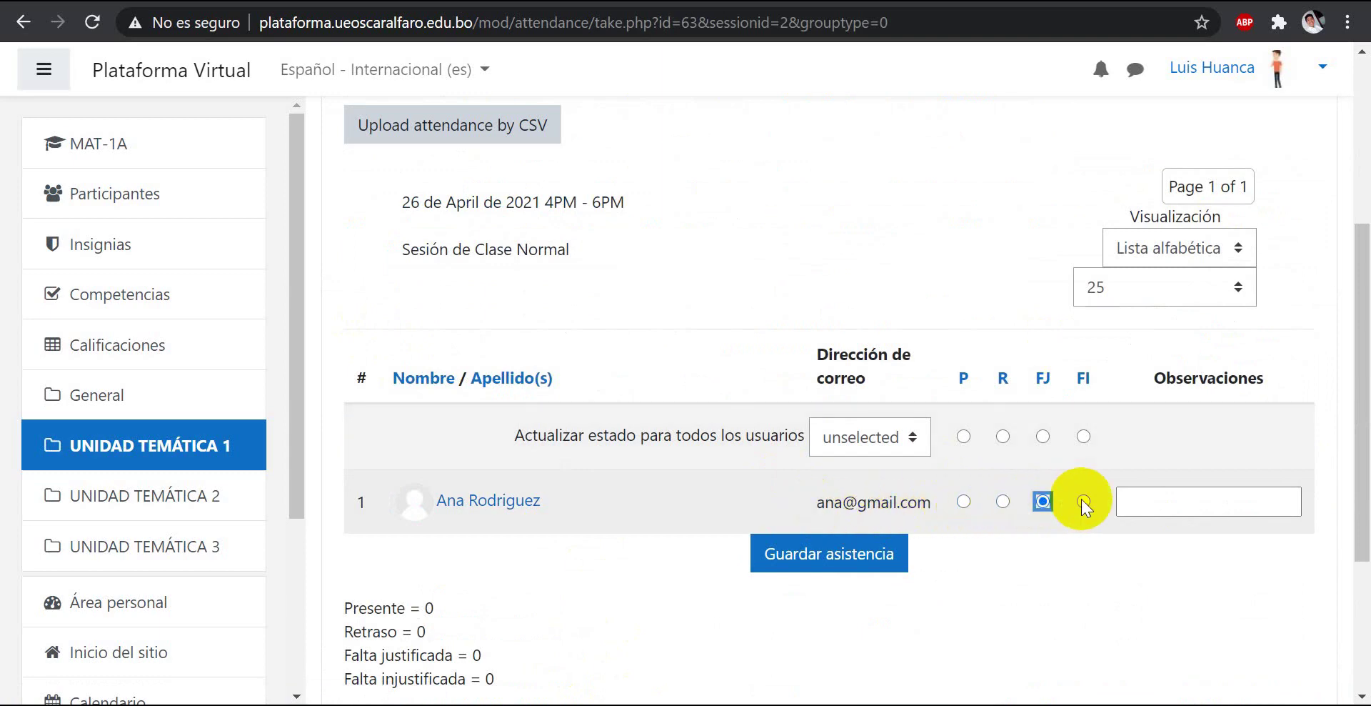
click(1081, 500)
click(1040, 506)
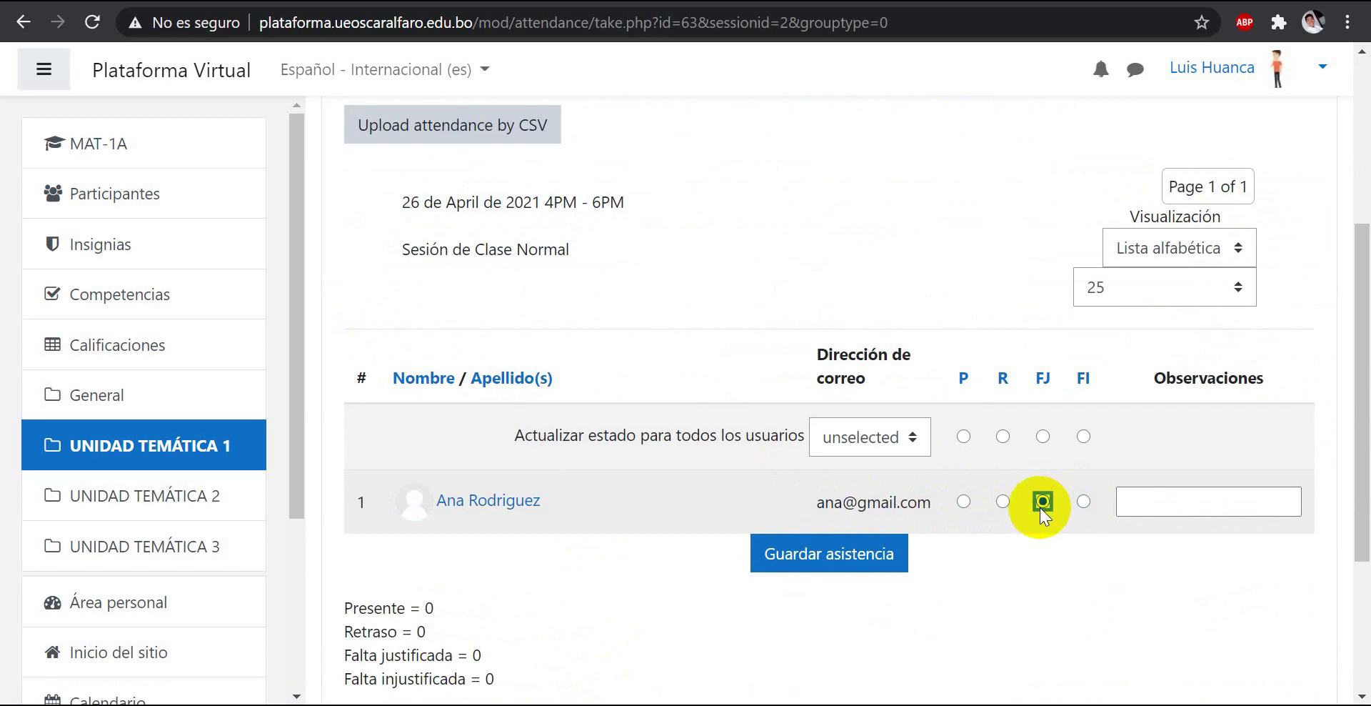
click(1175, 496)
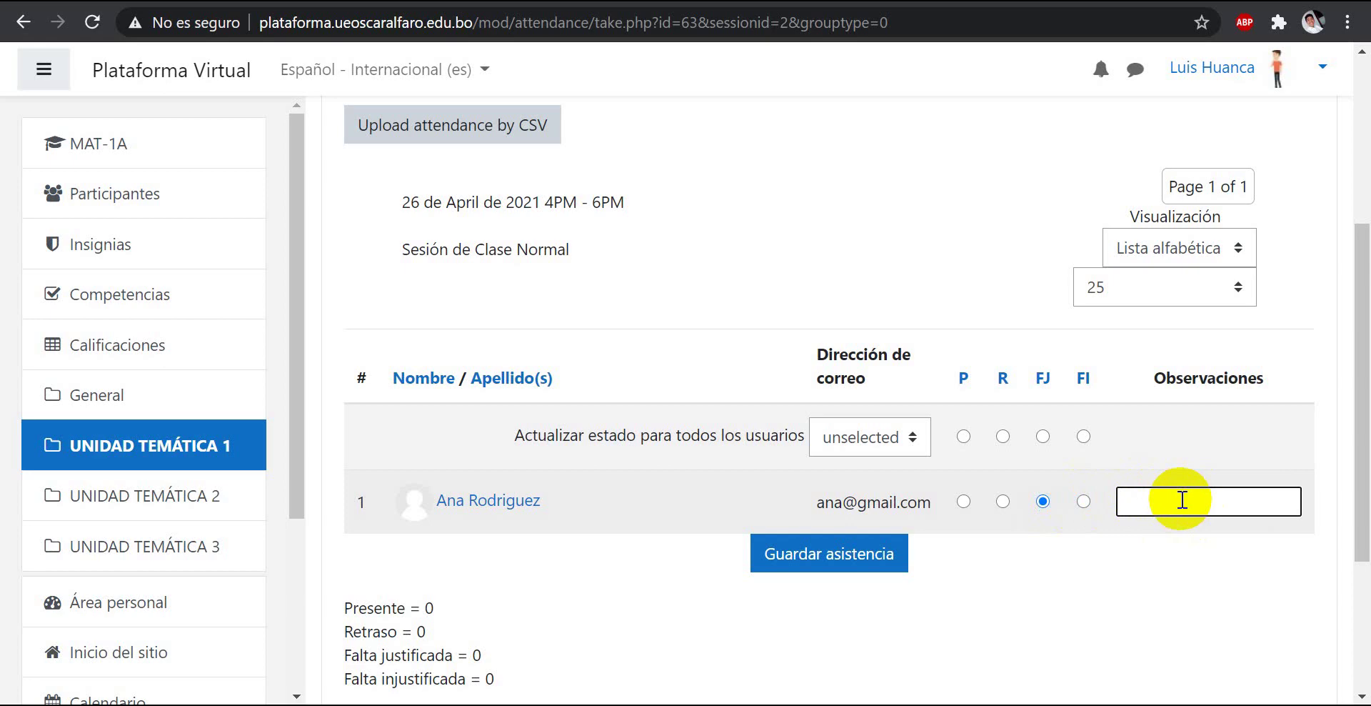
click(964, 500)
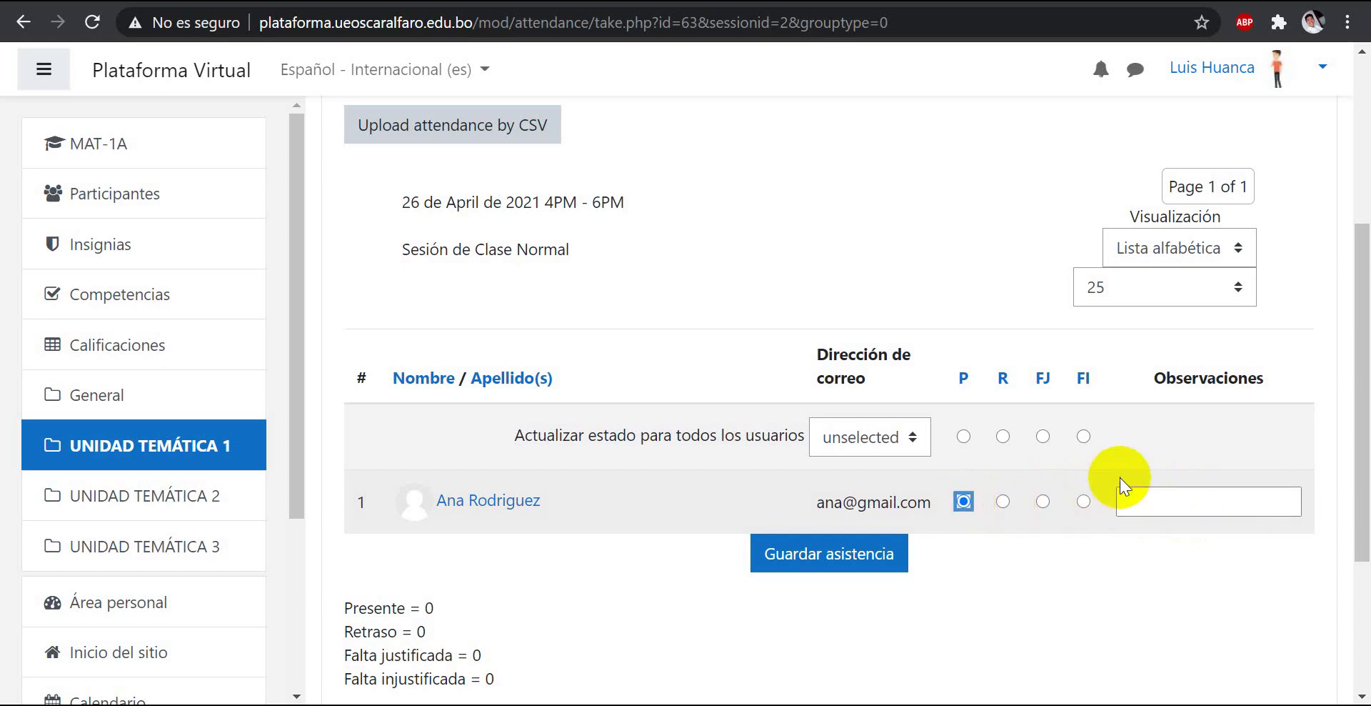
scroll(979, 525, down, 1)
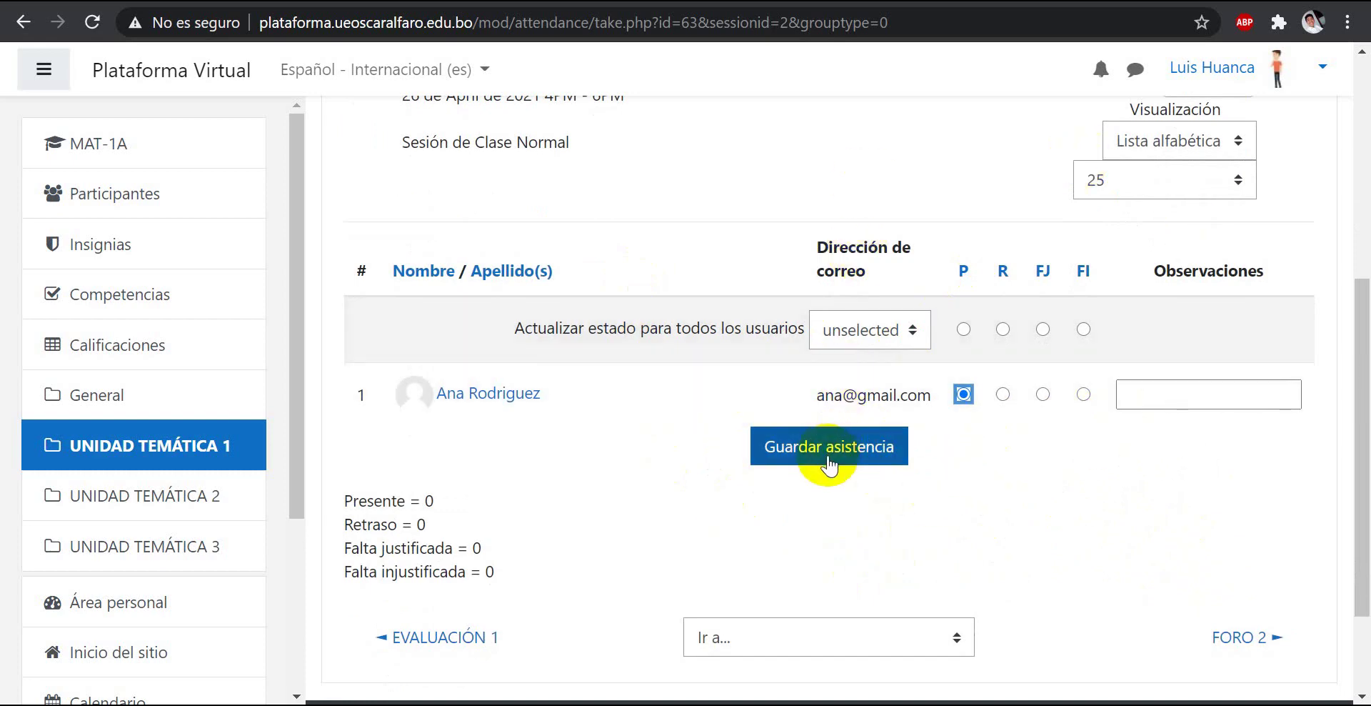
Try the P, R, FJ and FI statuses in the all-users update row with its scope set to unselected.
click(961, 314)
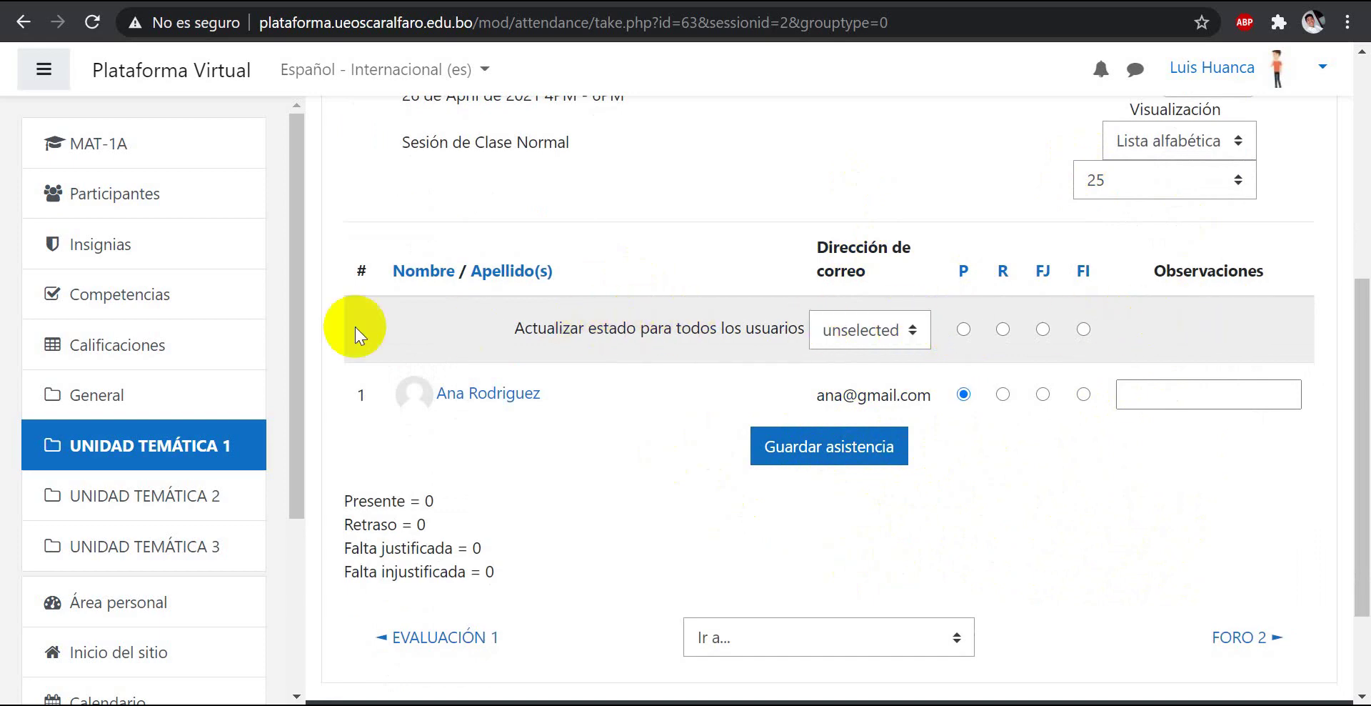
click(964, 329)
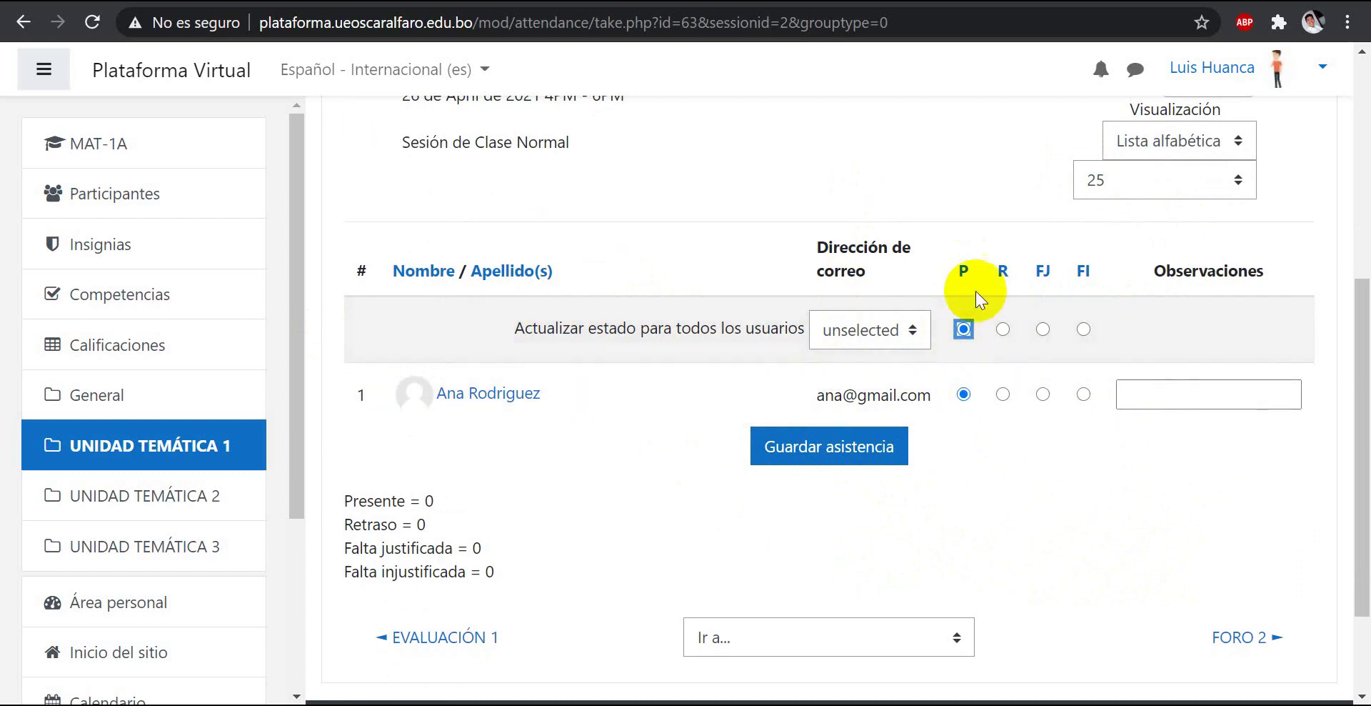
click(964, 329)
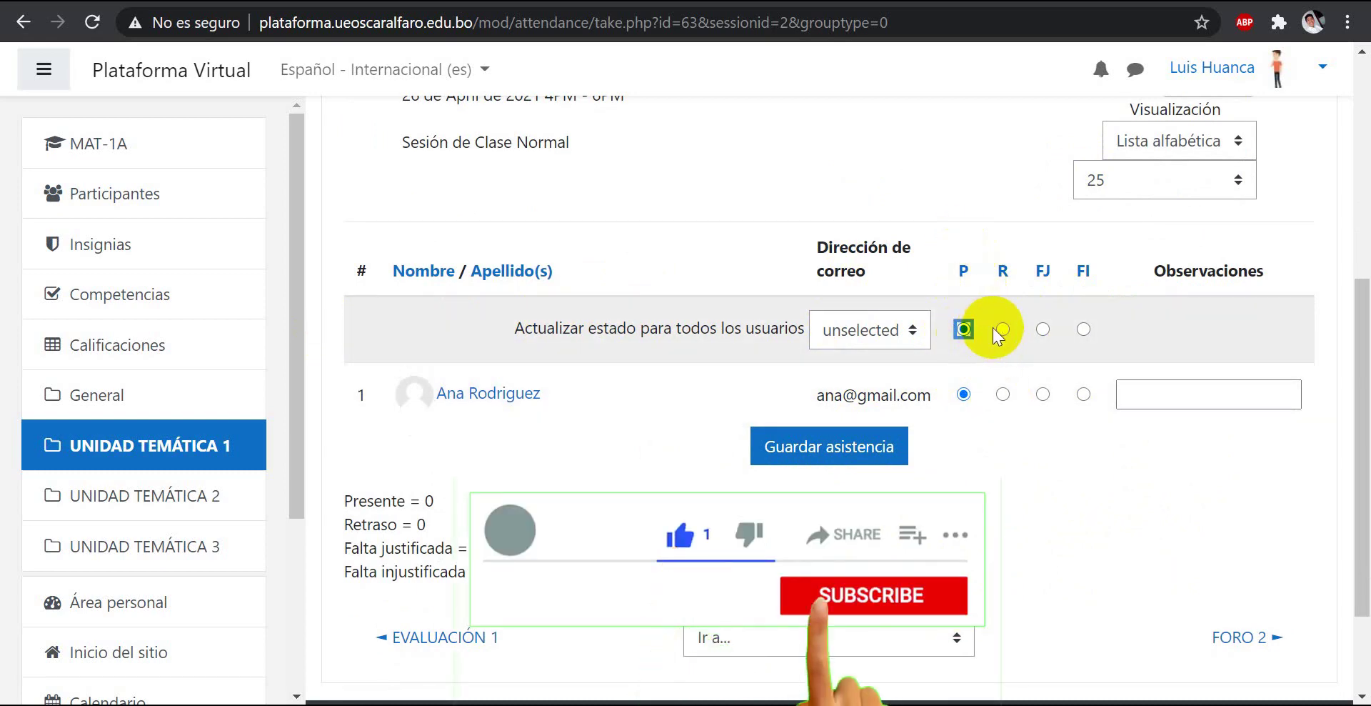
click(1003, 330)
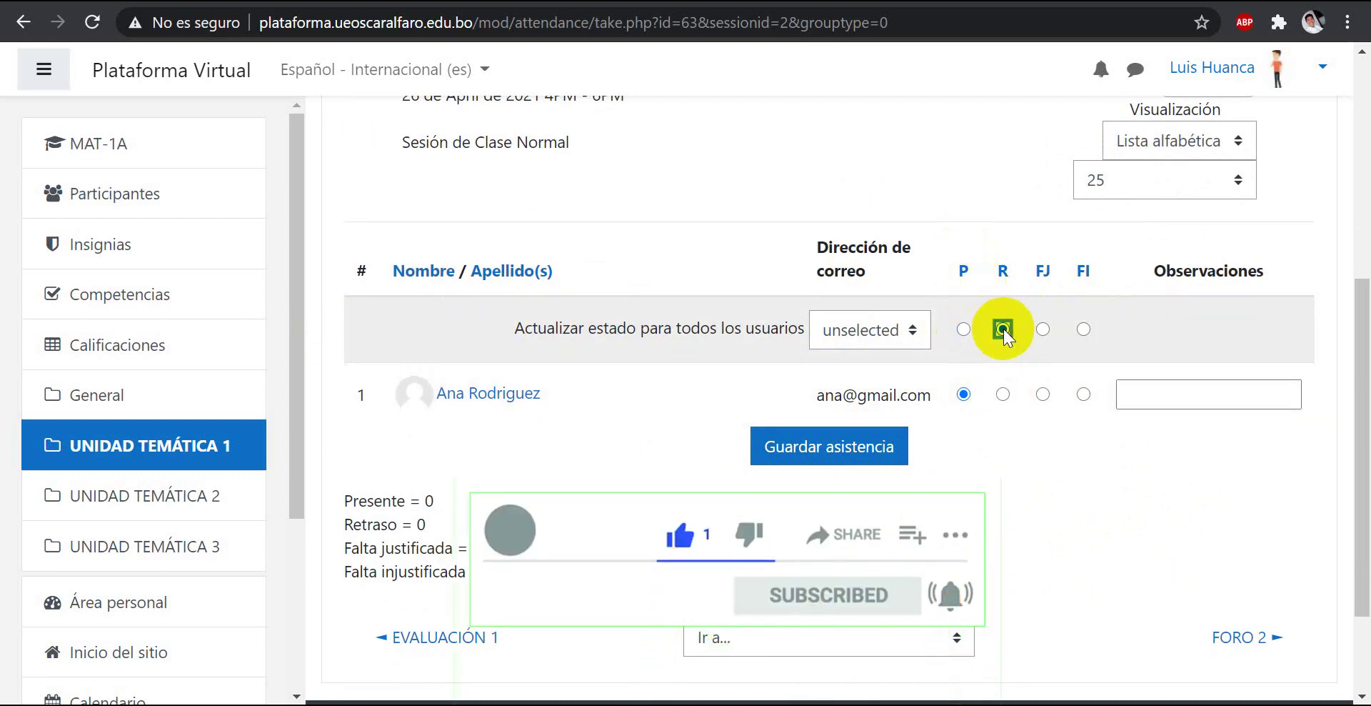
click(1044, 328)
click(1084, 329)
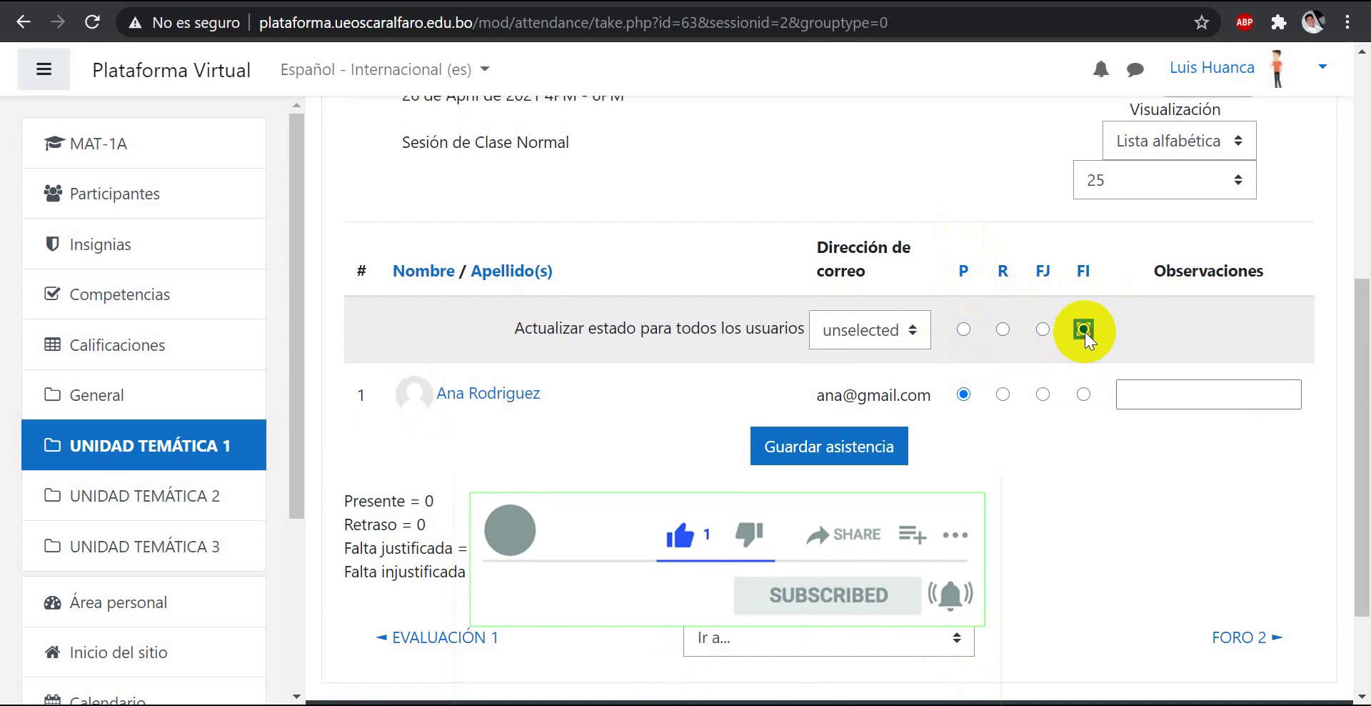
Set the all-users update scope to todos and try the statuses for every user, finishing with FI.
click(912, 333)
key(Up)
key(Return)
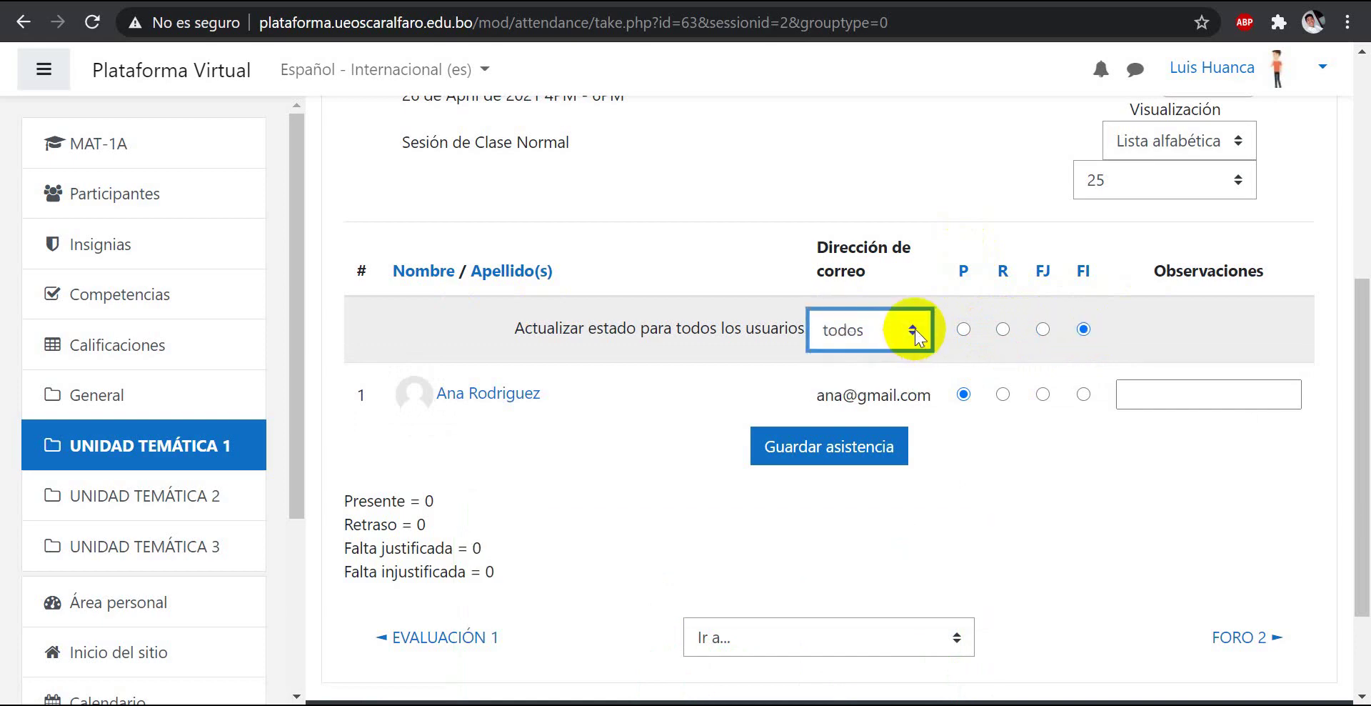
click(1043, 329)
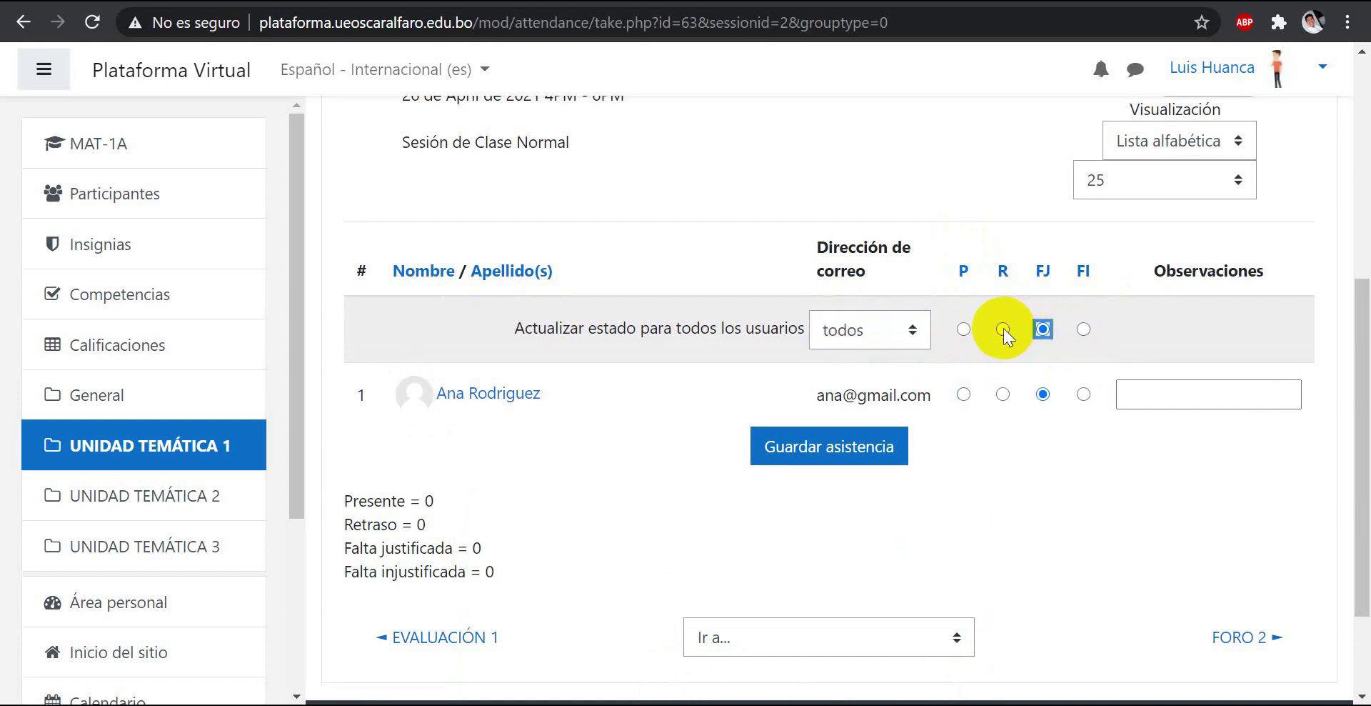
click(963, 329)
click(1004, 329)
click(1043, 329)
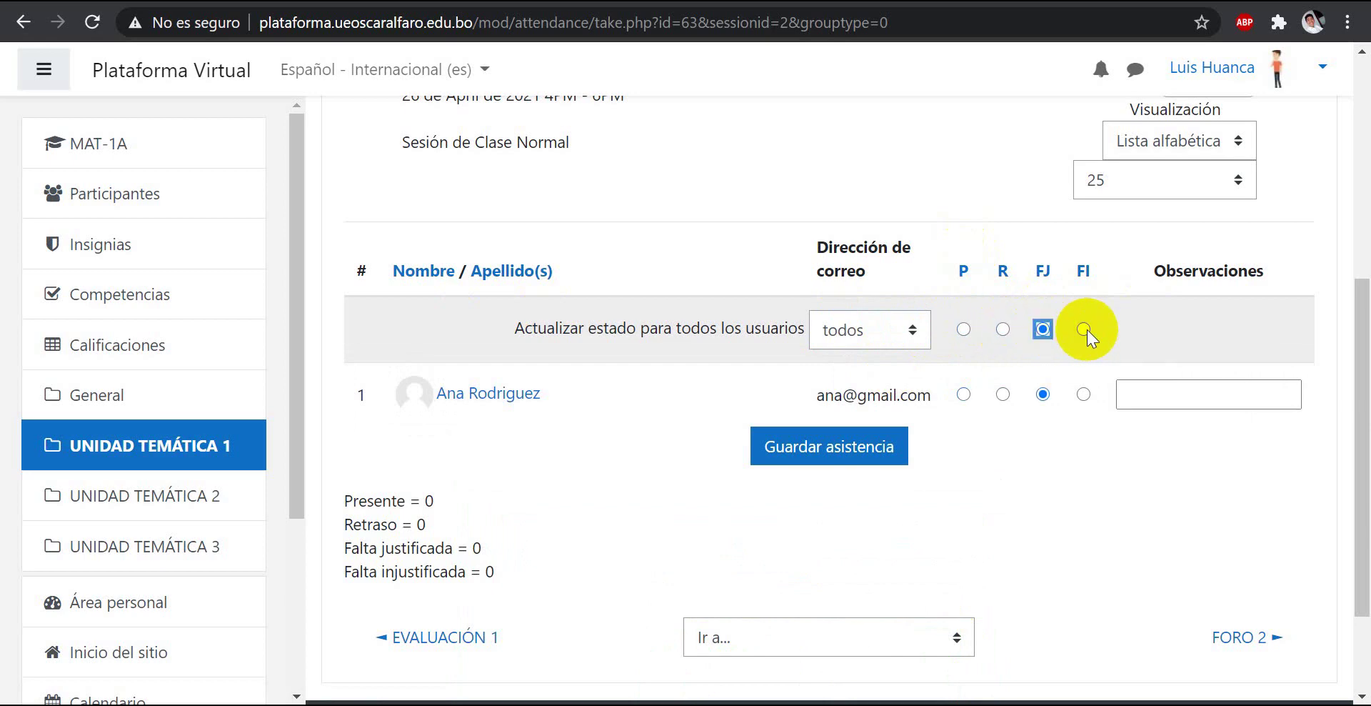
click(1084, 329)
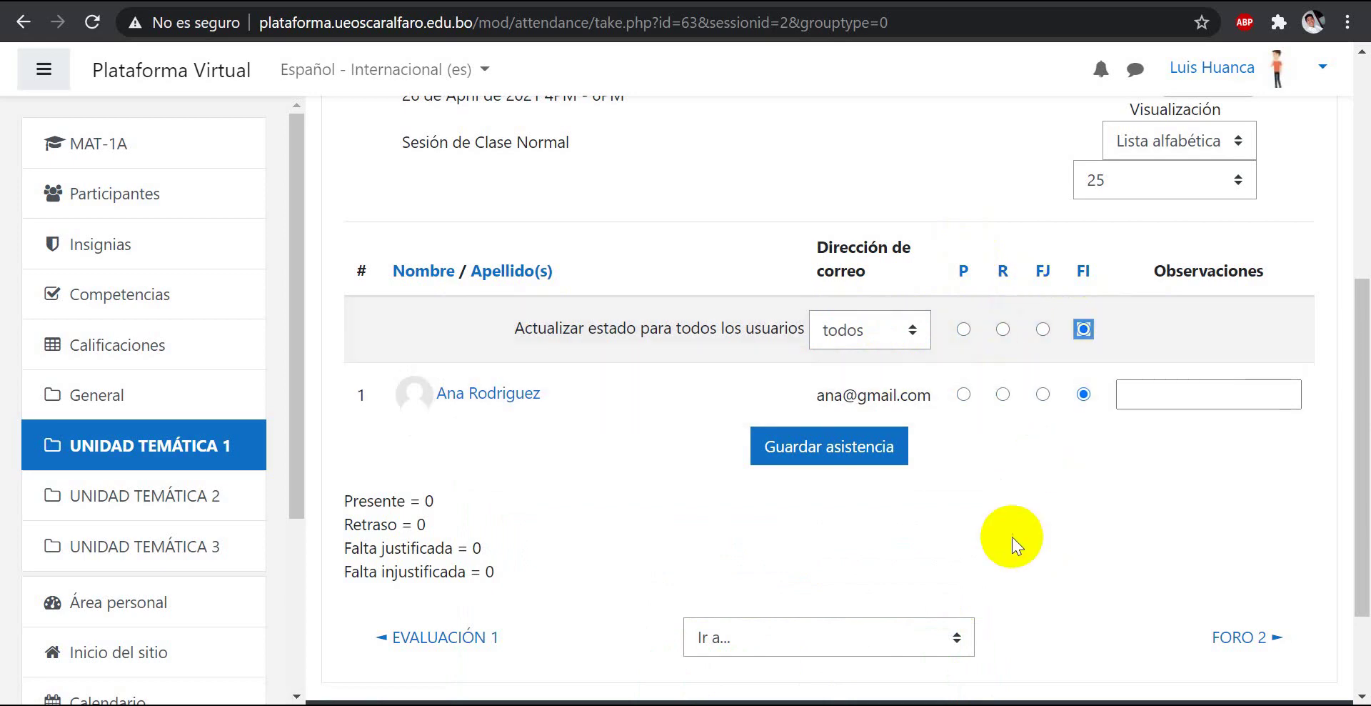
Check the pagination options for the 26 April 2021 attendance list without changing the setting.
scroll(1114, 385, up, 3)
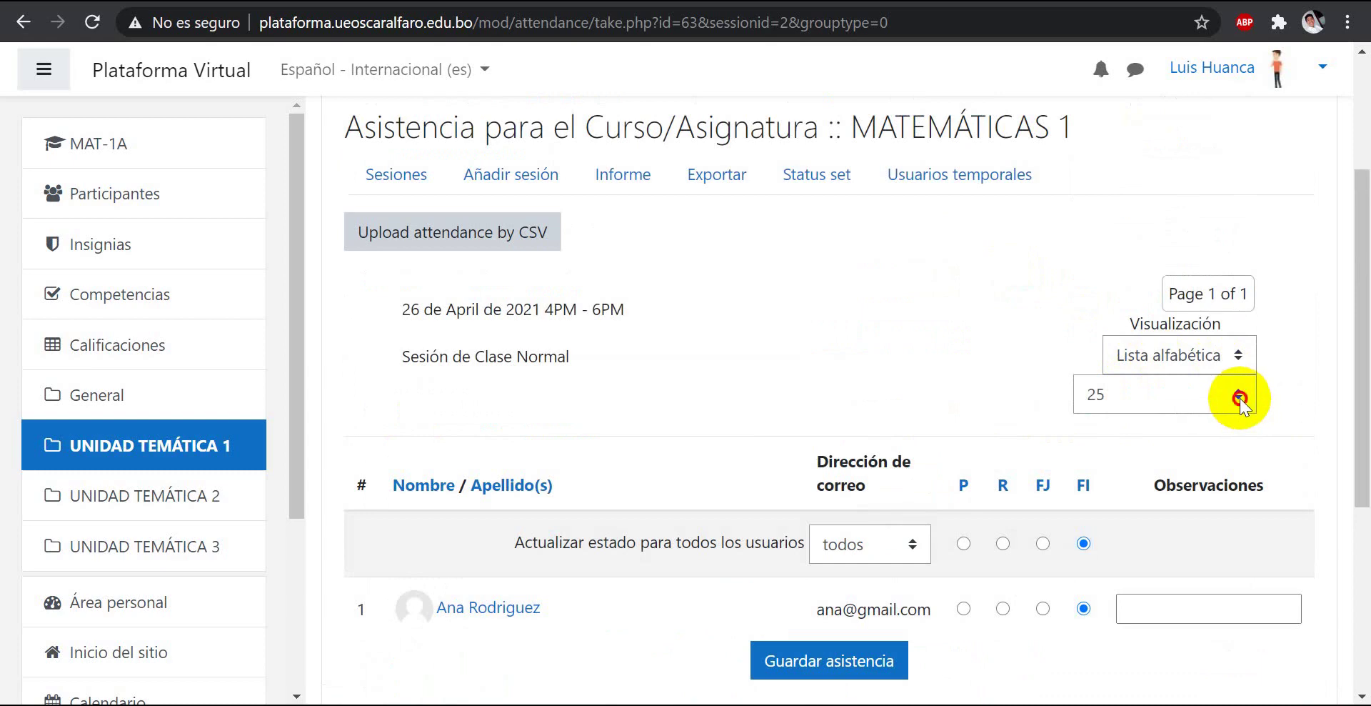
click(1240, 397)
click(925, 374)
drag(1350, 391, 1350, 456)
click(1233, 267)
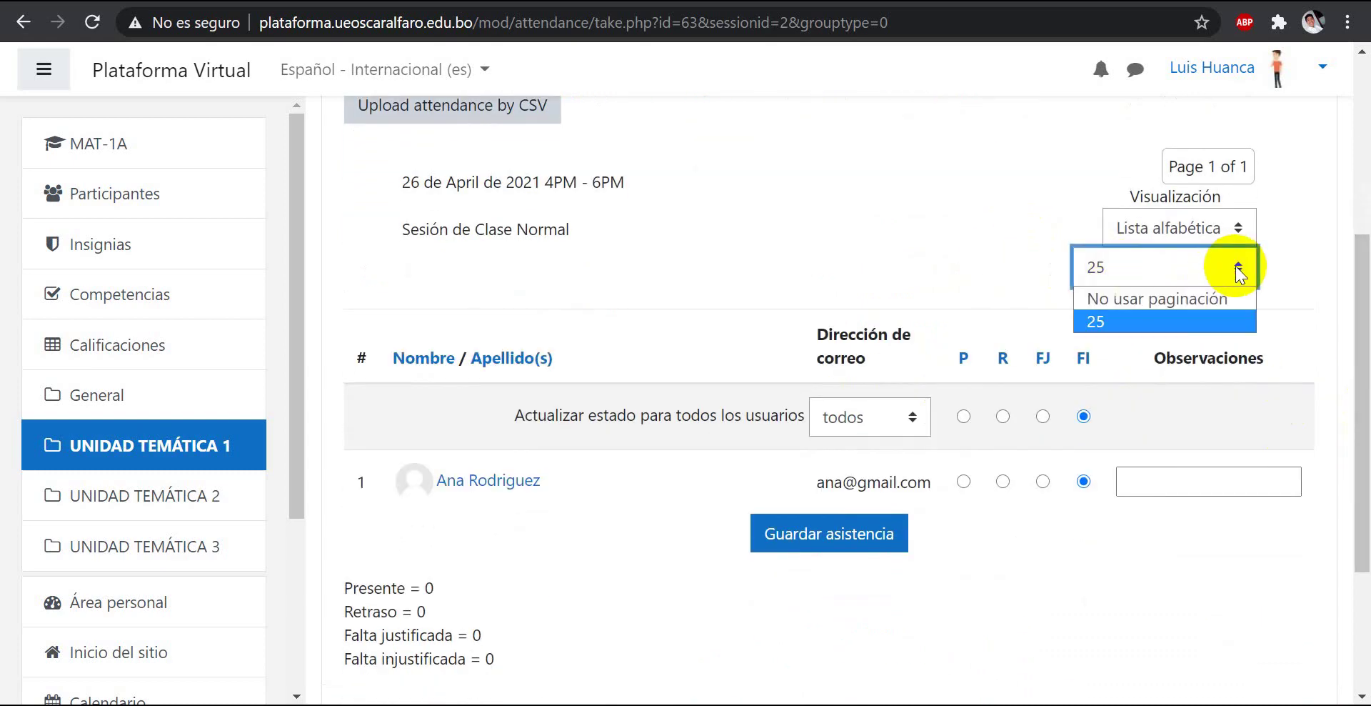
click(845, 217)
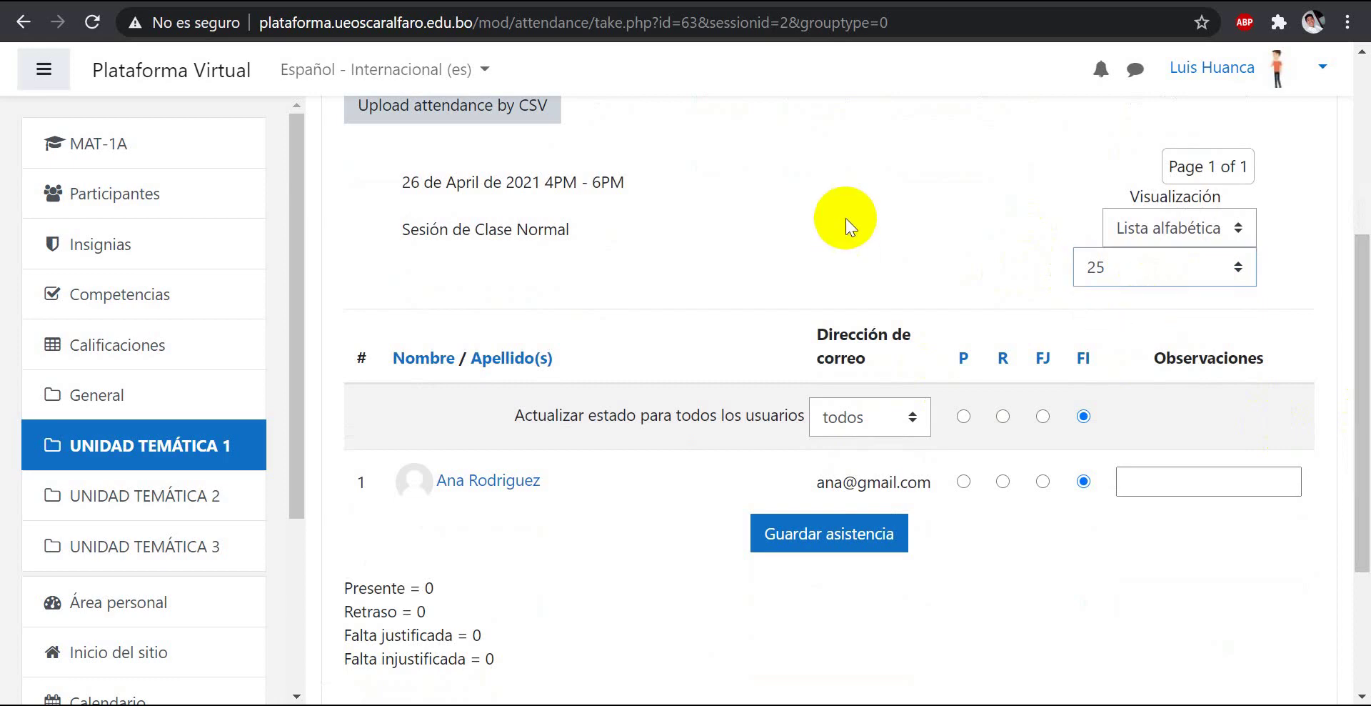
Save the attendance taken for the 26 April 2021 session.
scroll(778, 572, down, 3)
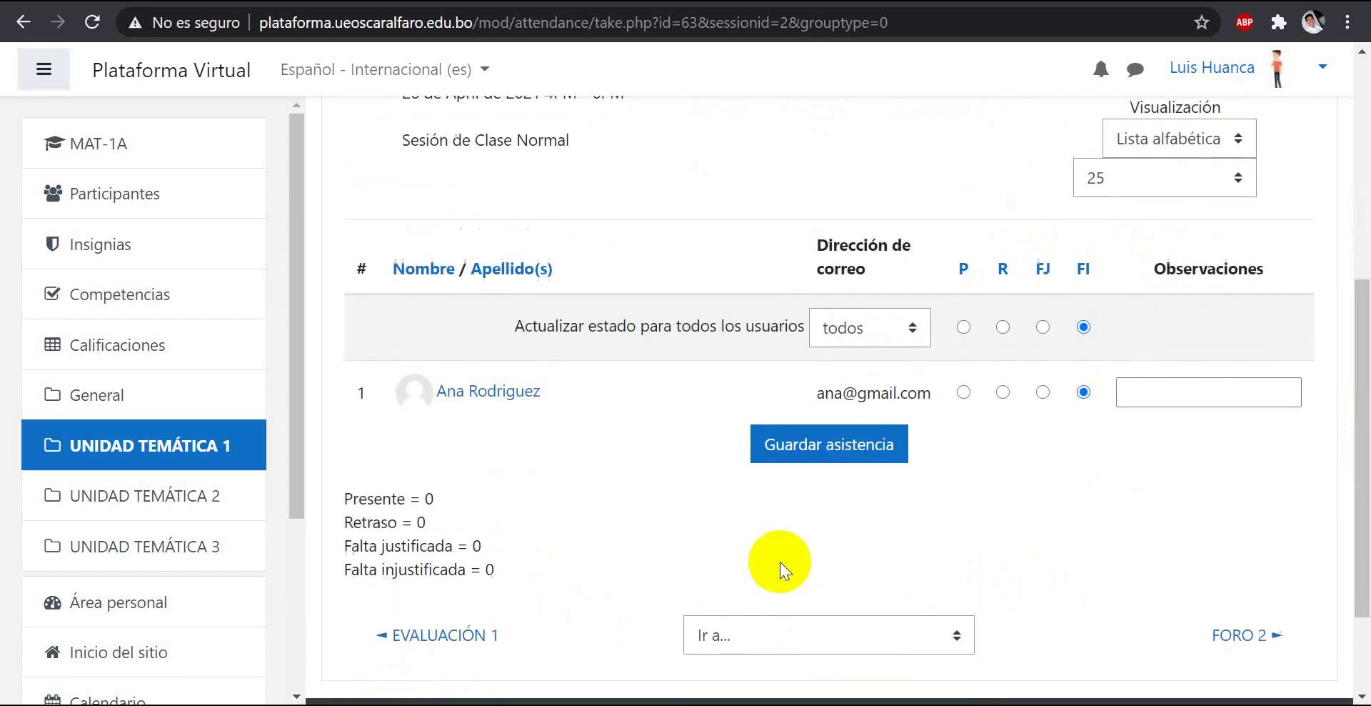
scroll(752, 660, up, 3)
scroll(1357, 357, down, 1)
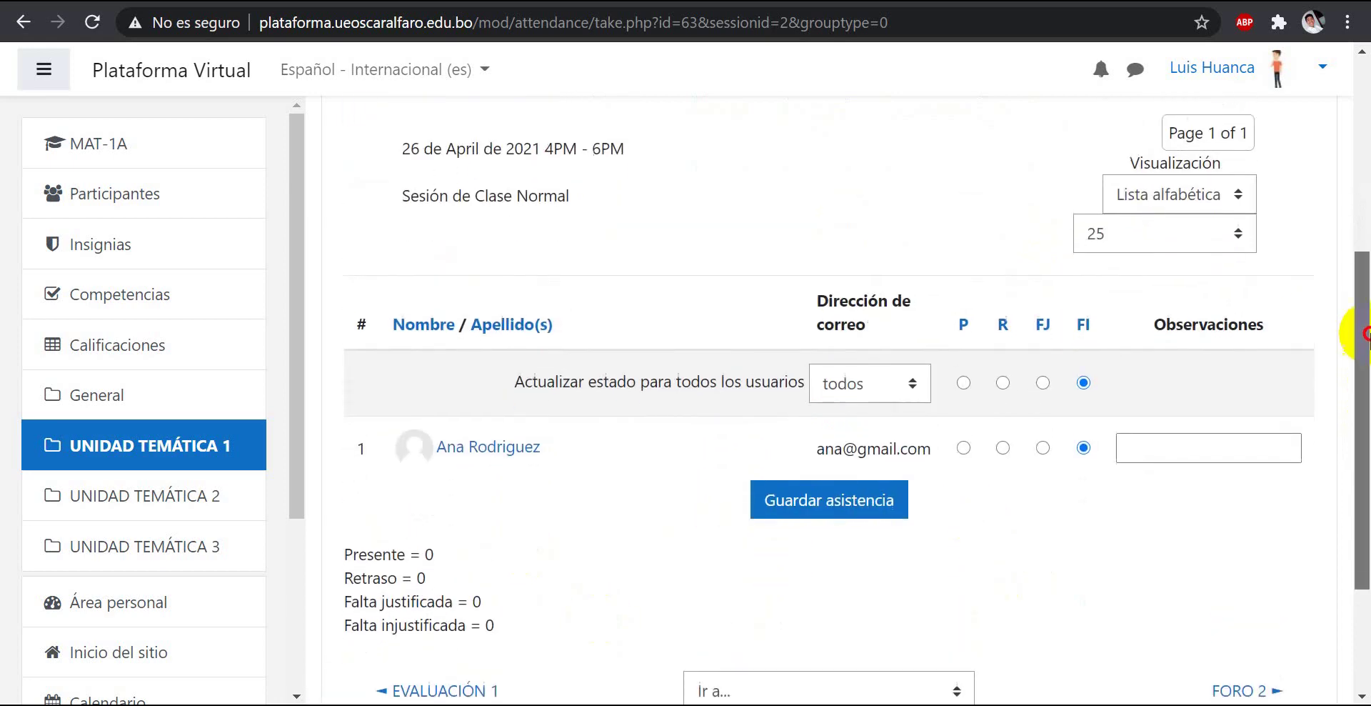
scroll(1357, 357, up, 1)
click(812, 554)
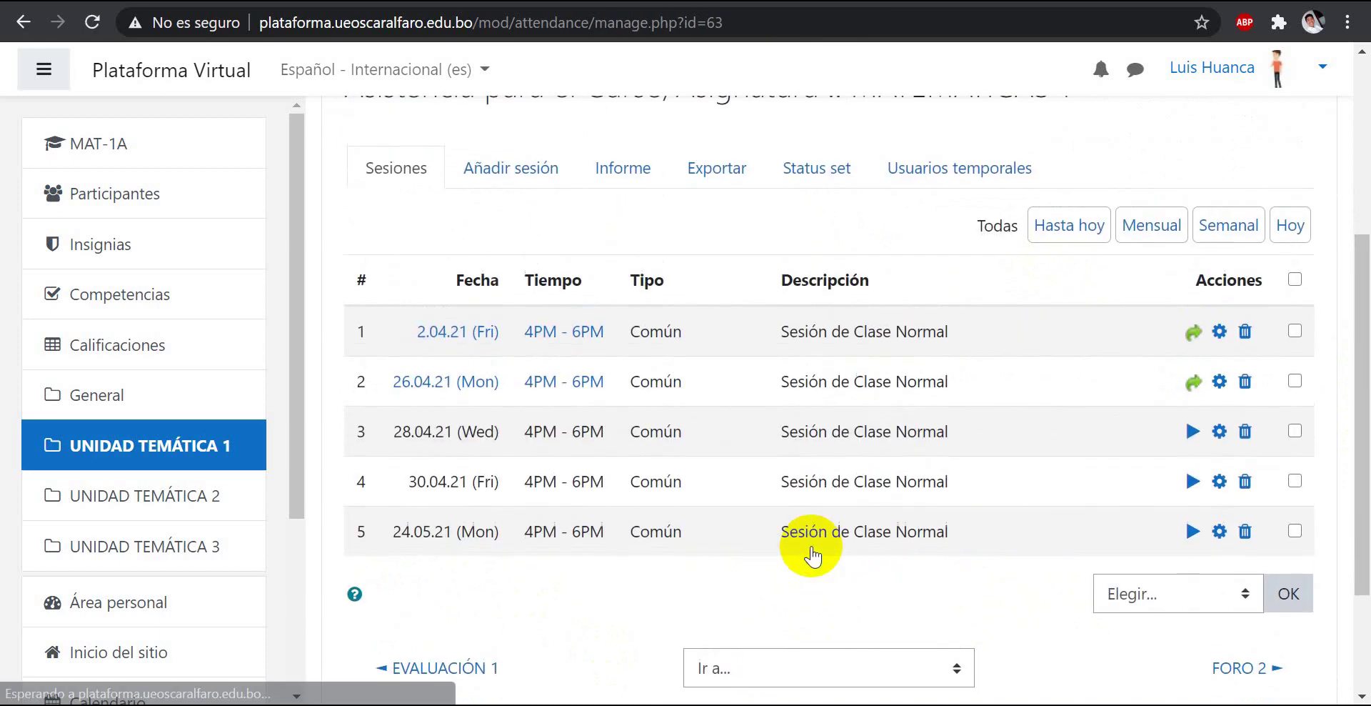
scroll(886, 569, up, 2)
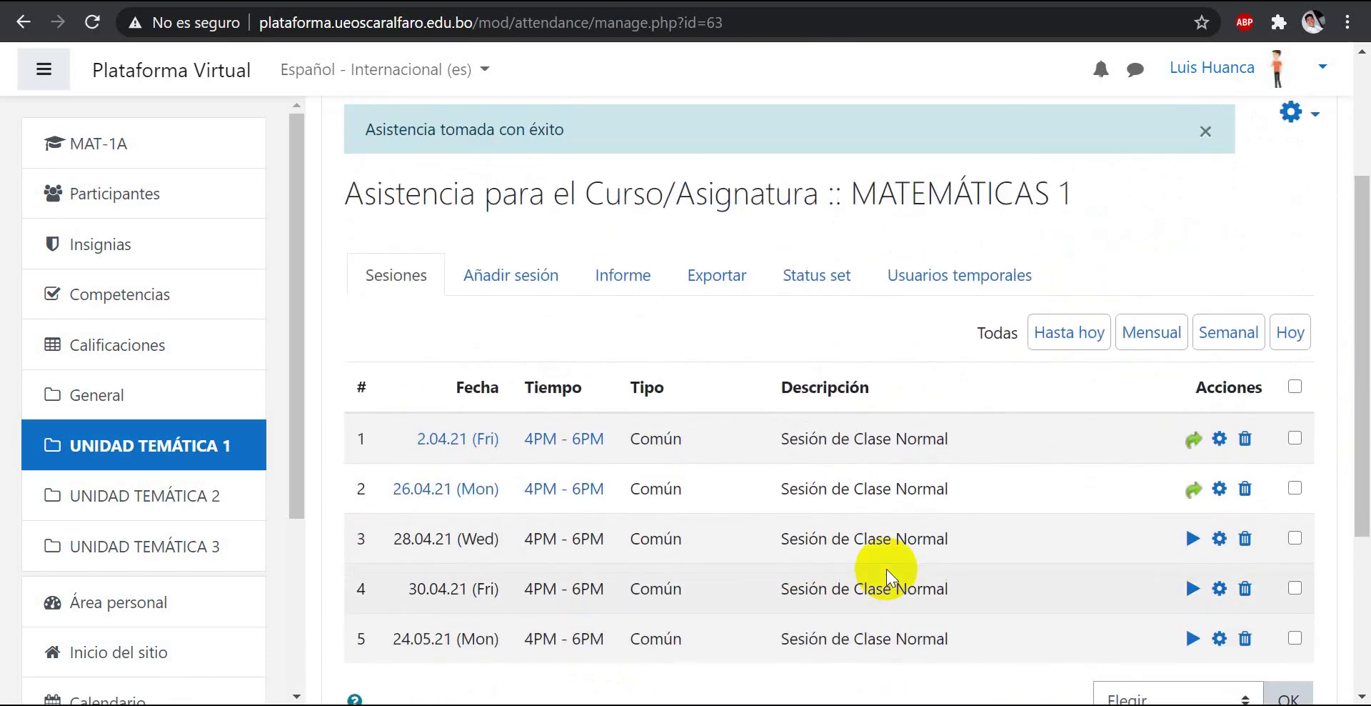
Open the new-session form, review the student self-recording settings and return to the session list.
scroll(1365, 330, down, 1)
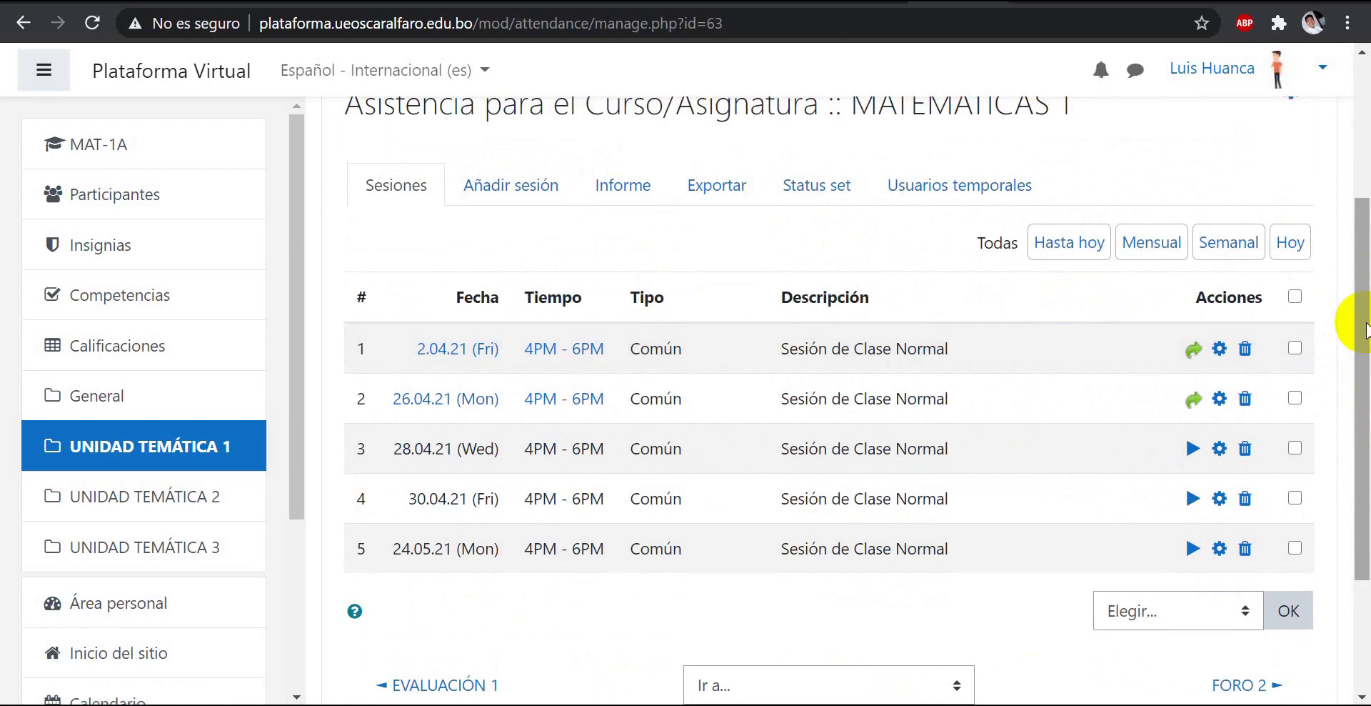
click(511, 185)
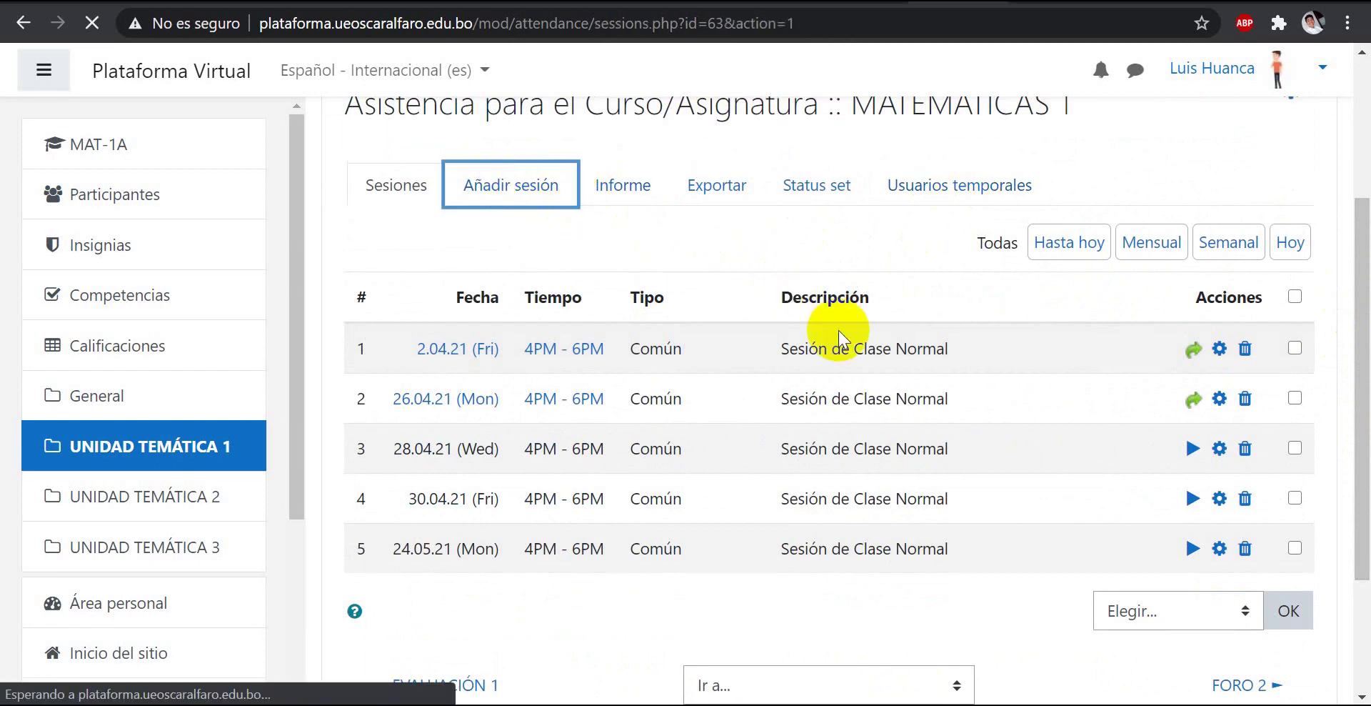
scroll(851, 393, down, 10)
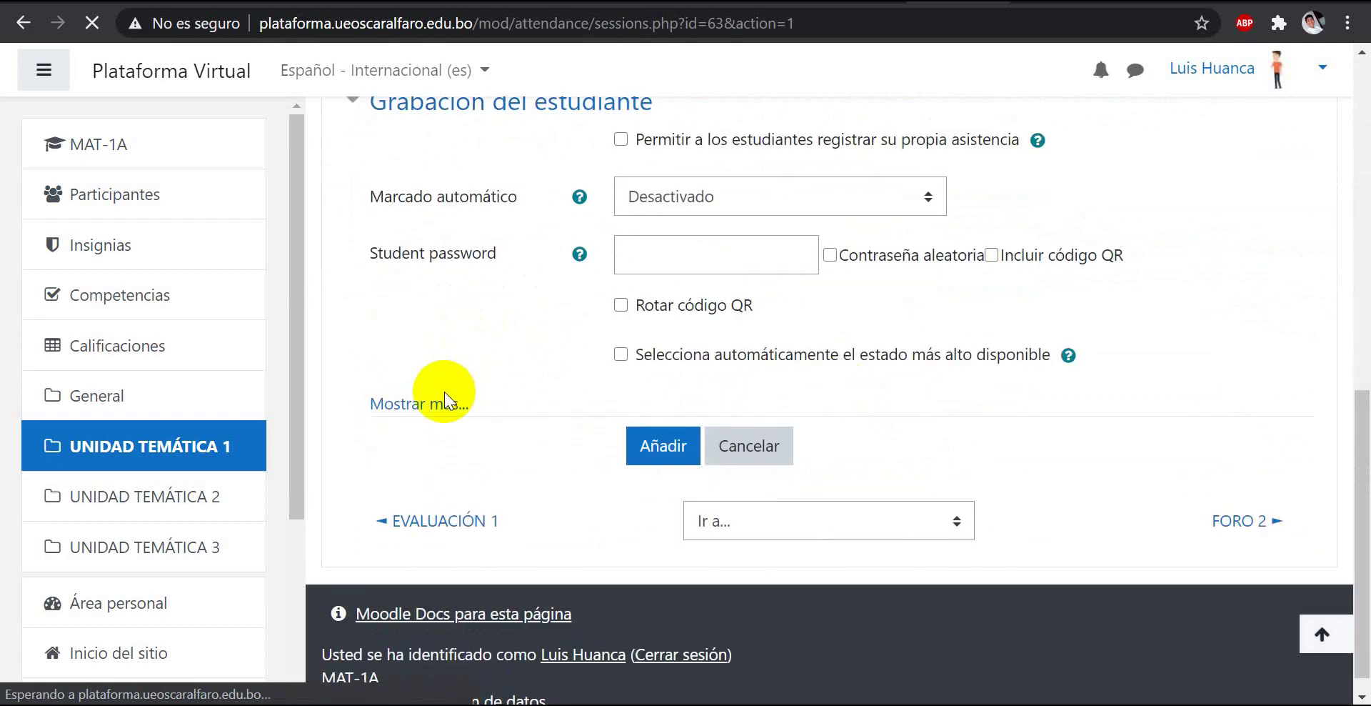
scroll(500, 396, up, 4)
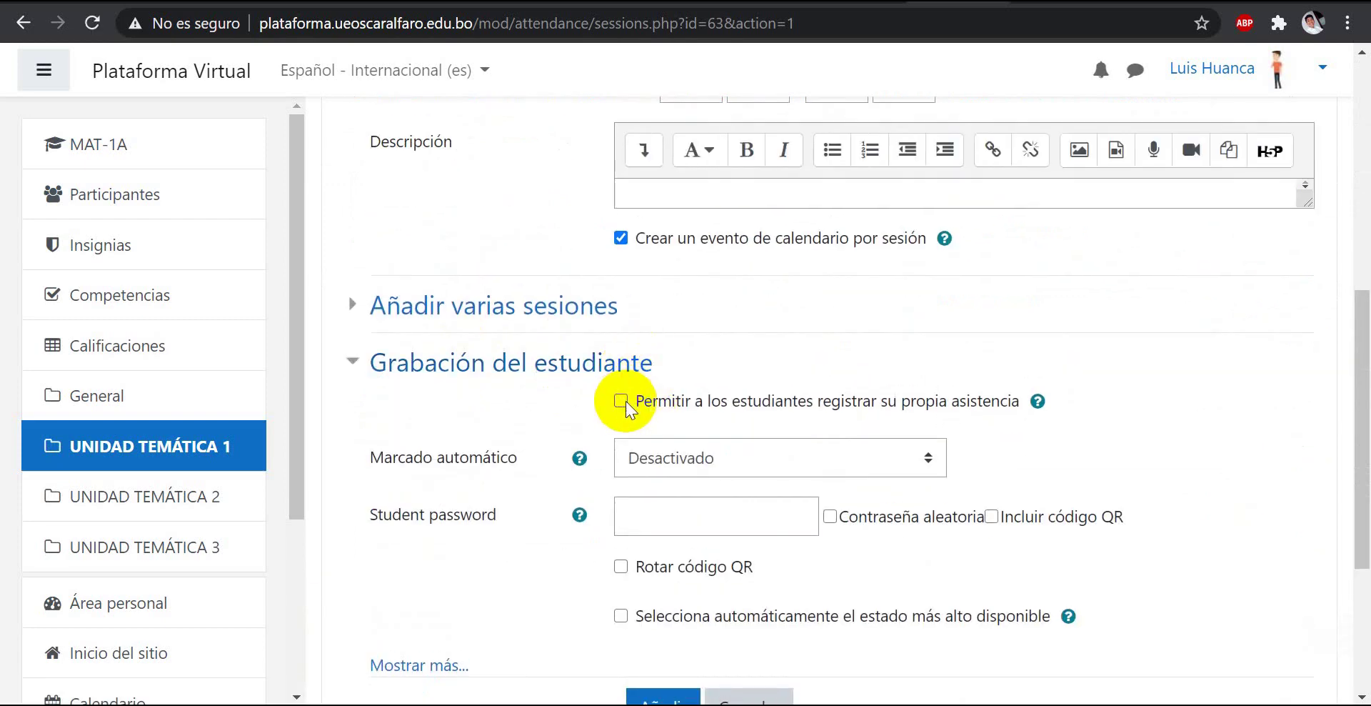
scroll(614, 399, up, 8)
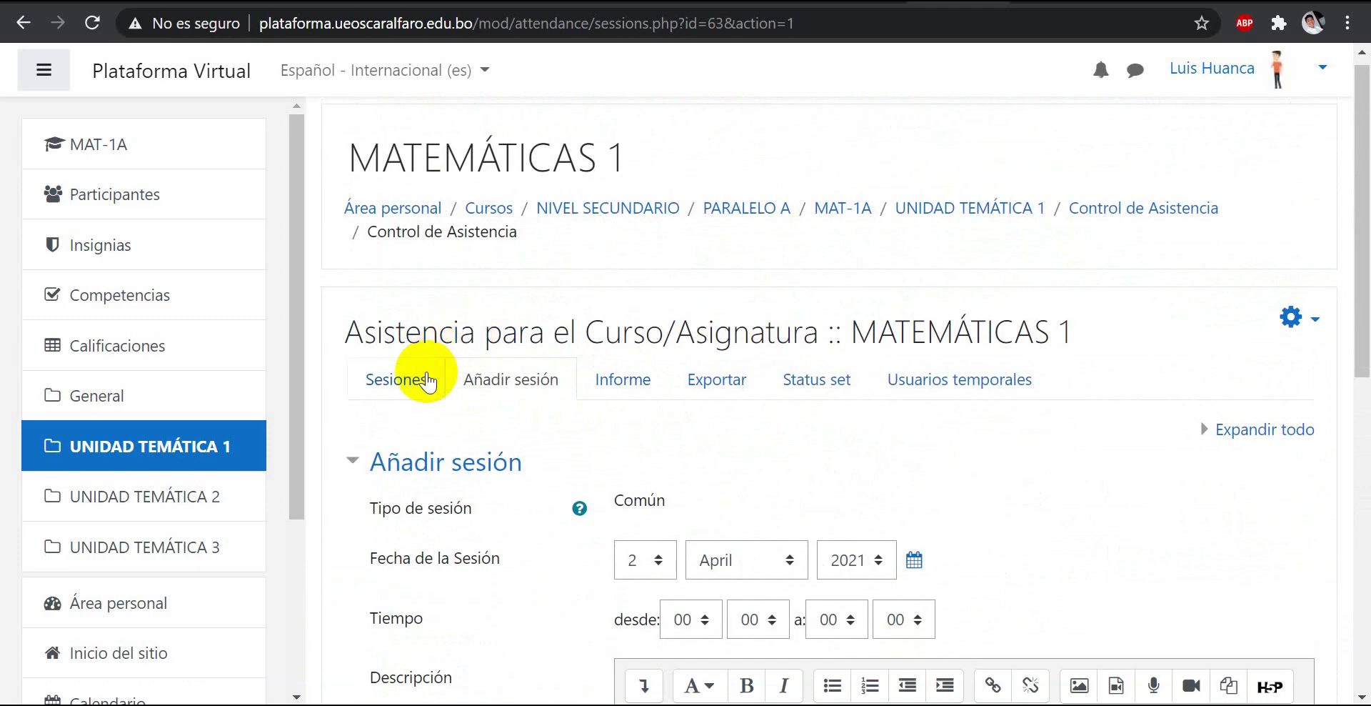
click(428, 377)
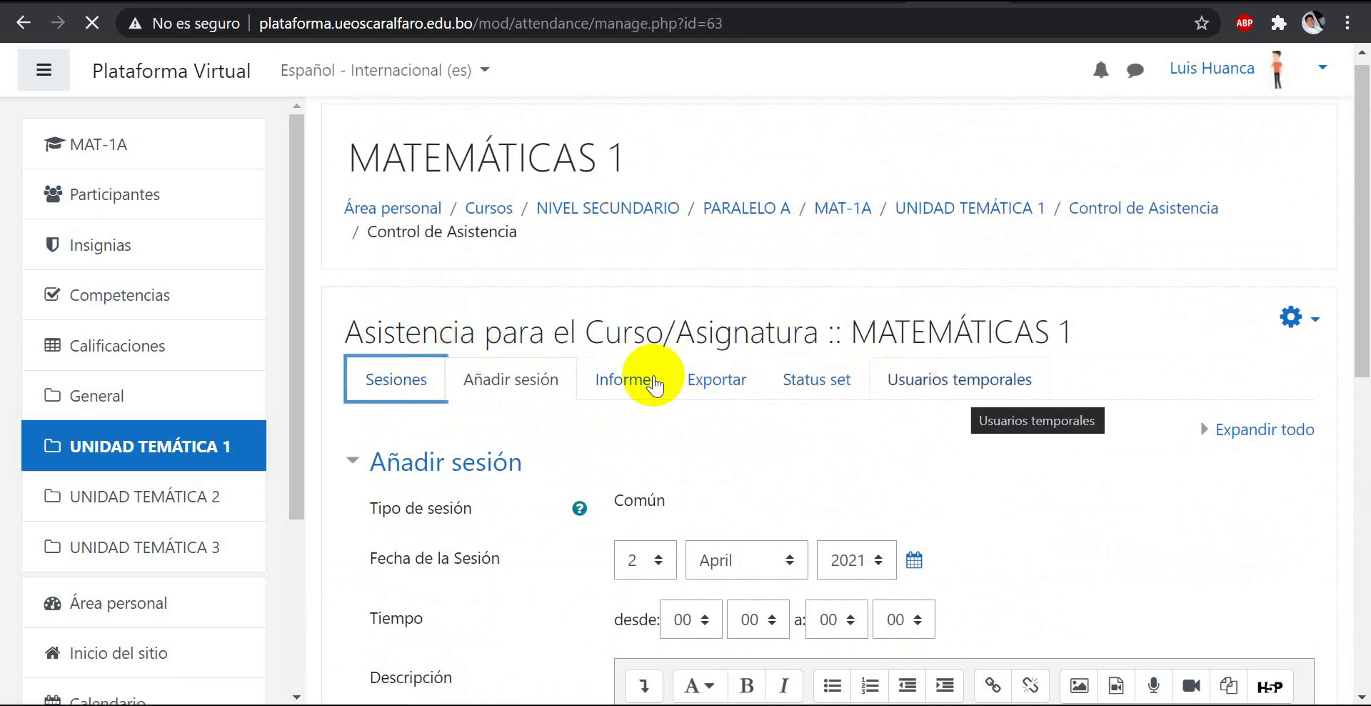
Edit the 26 April 2021 session to disallow students from recording their own attendance, and save the changes.
scroll(1163, 420, down, 3)
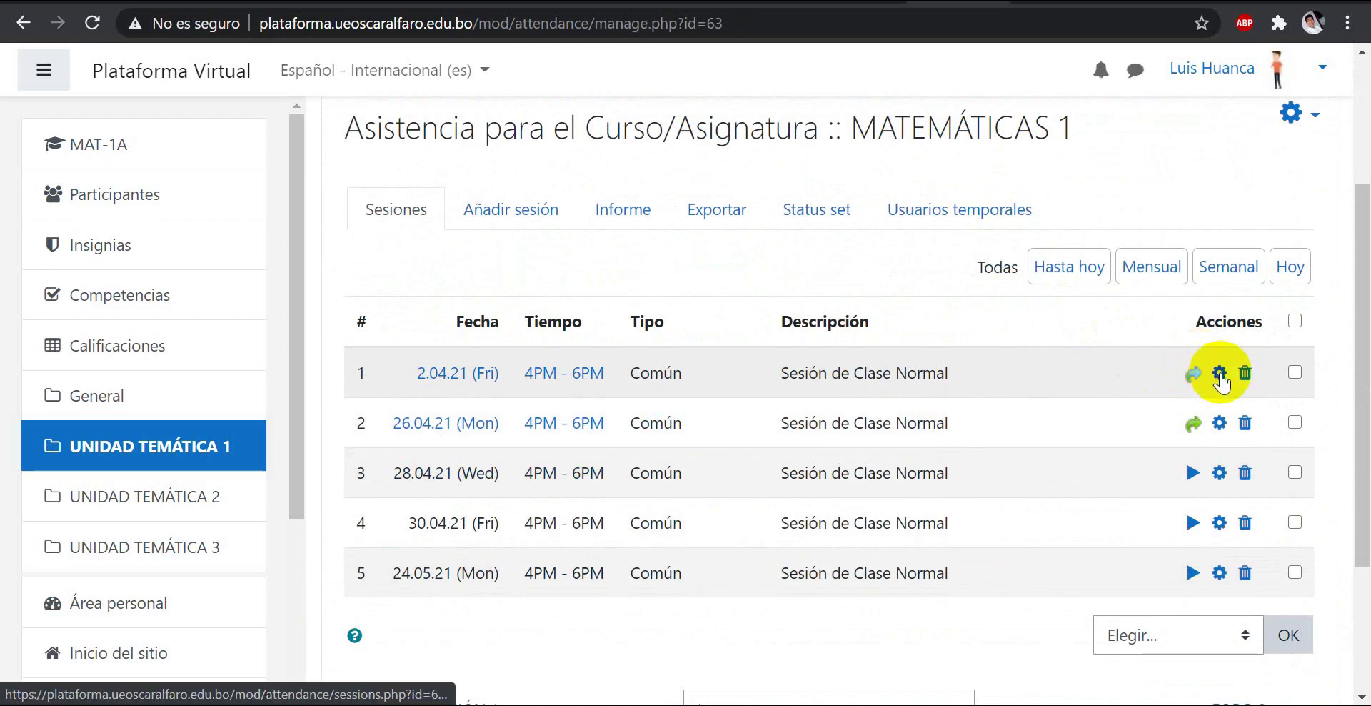
click(1218, 423)
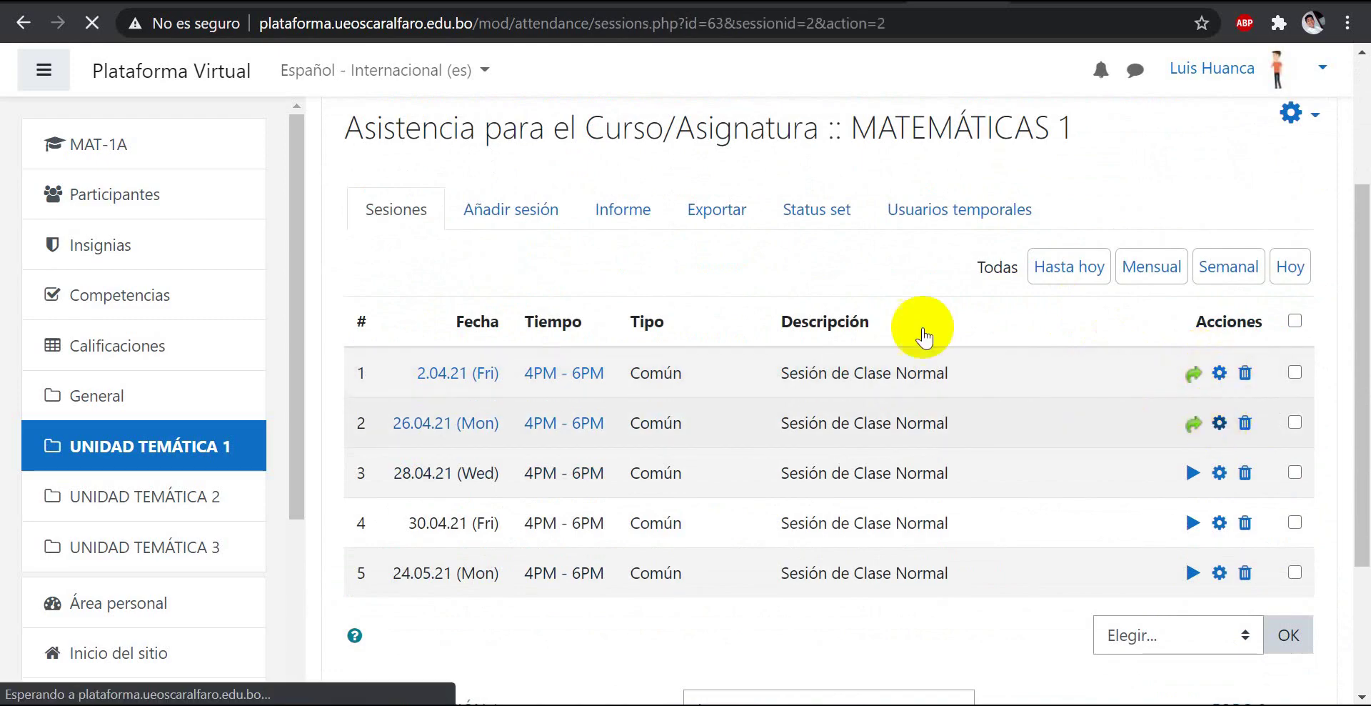
scroll(957, 400, down, 3)
scroll(975, 404, down, 5)
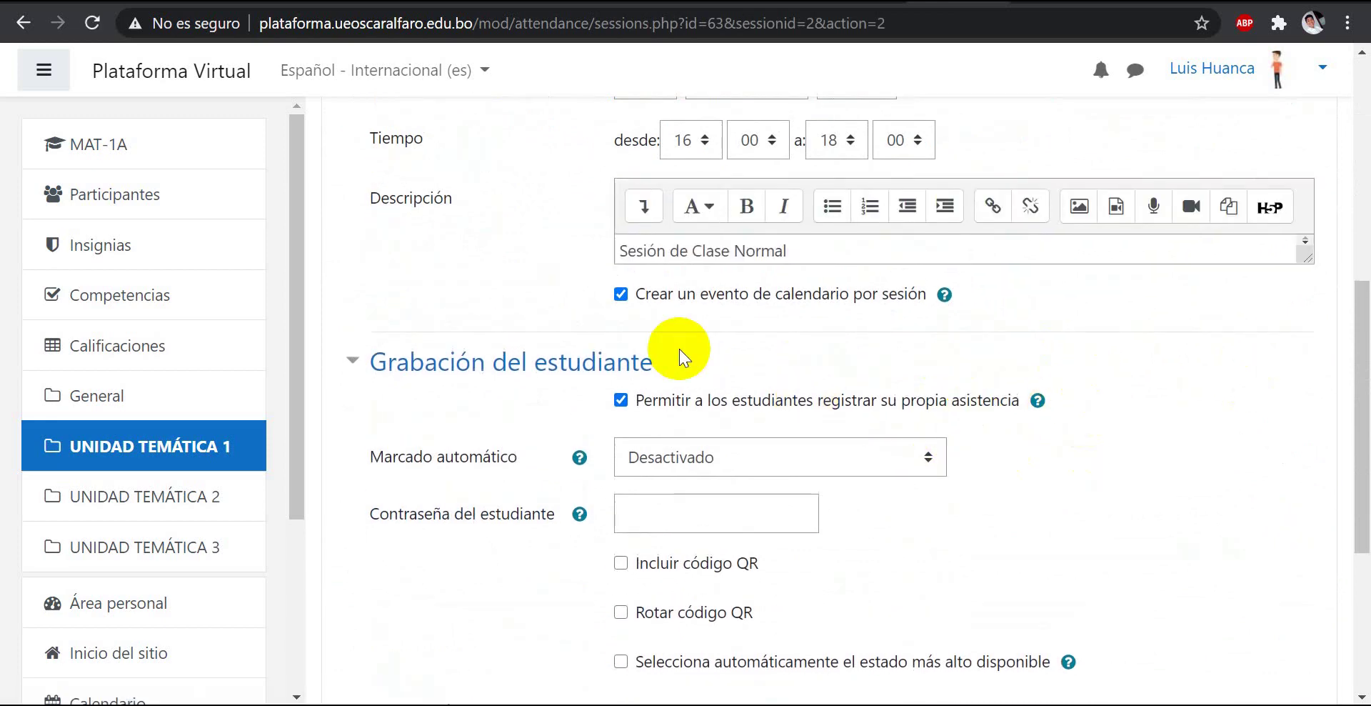
click(621, 400)
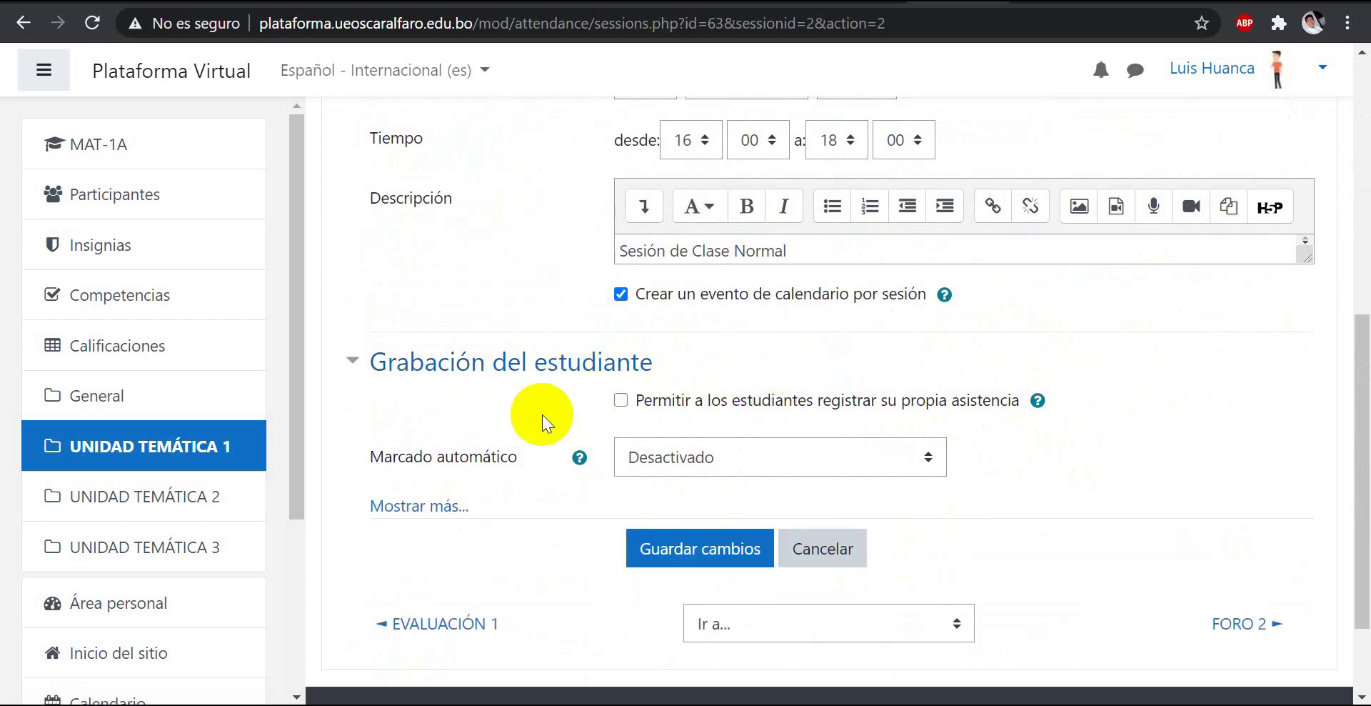
scroll(542, 413, up, 2)
scroll(542, 410, down, 2)
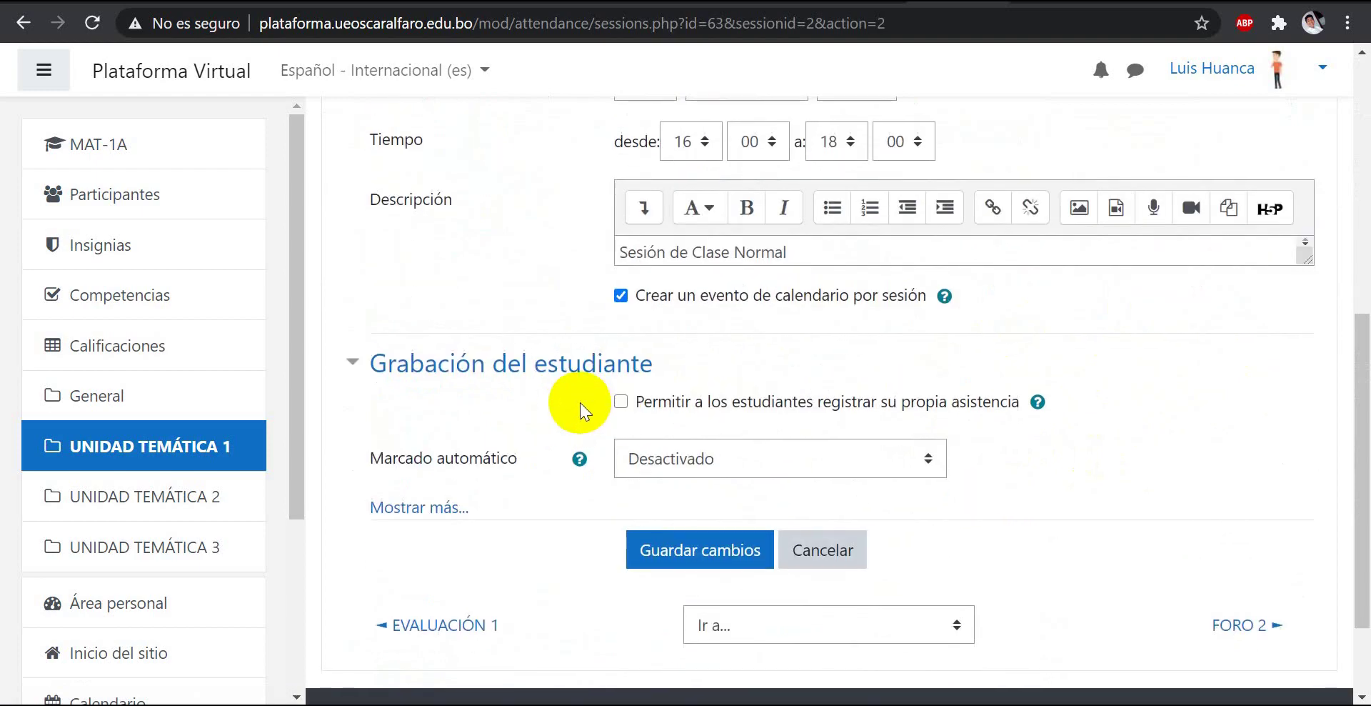
scroll(580, 402, up, 2)
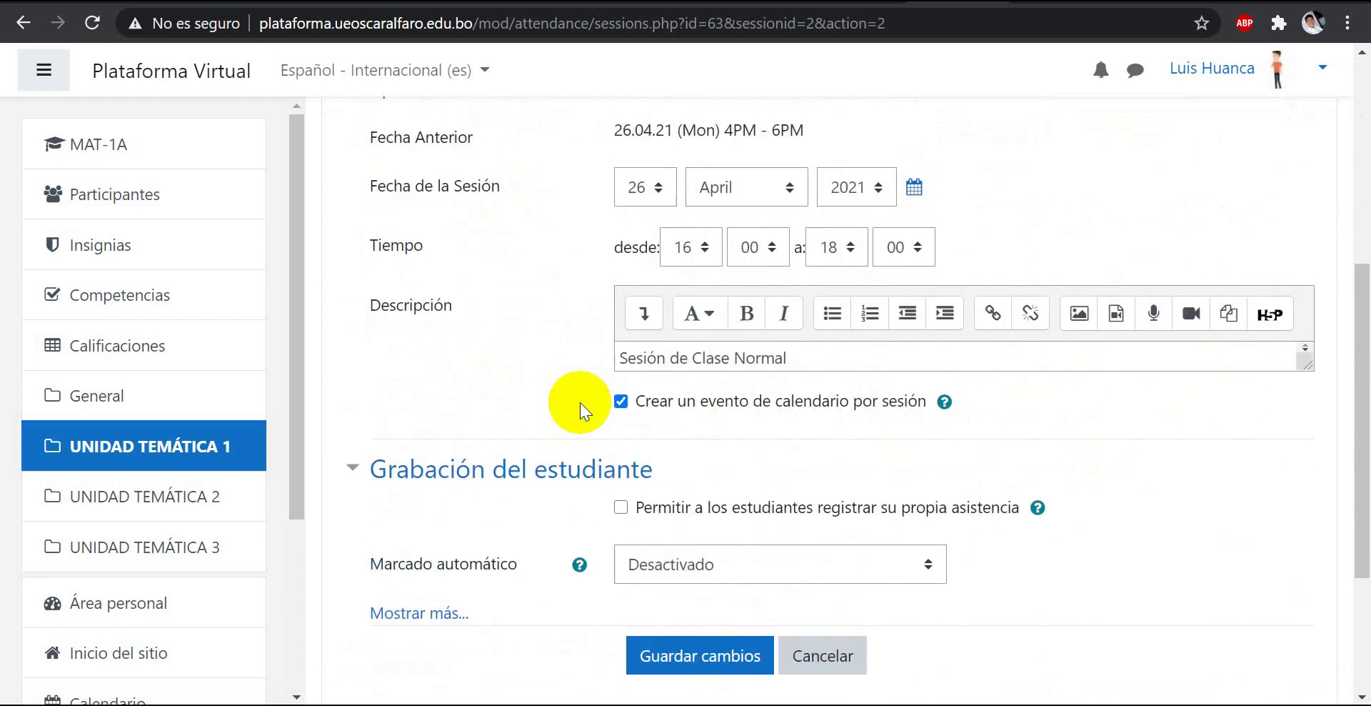
click(741, 654)
scroll(752, 487, down, 9)
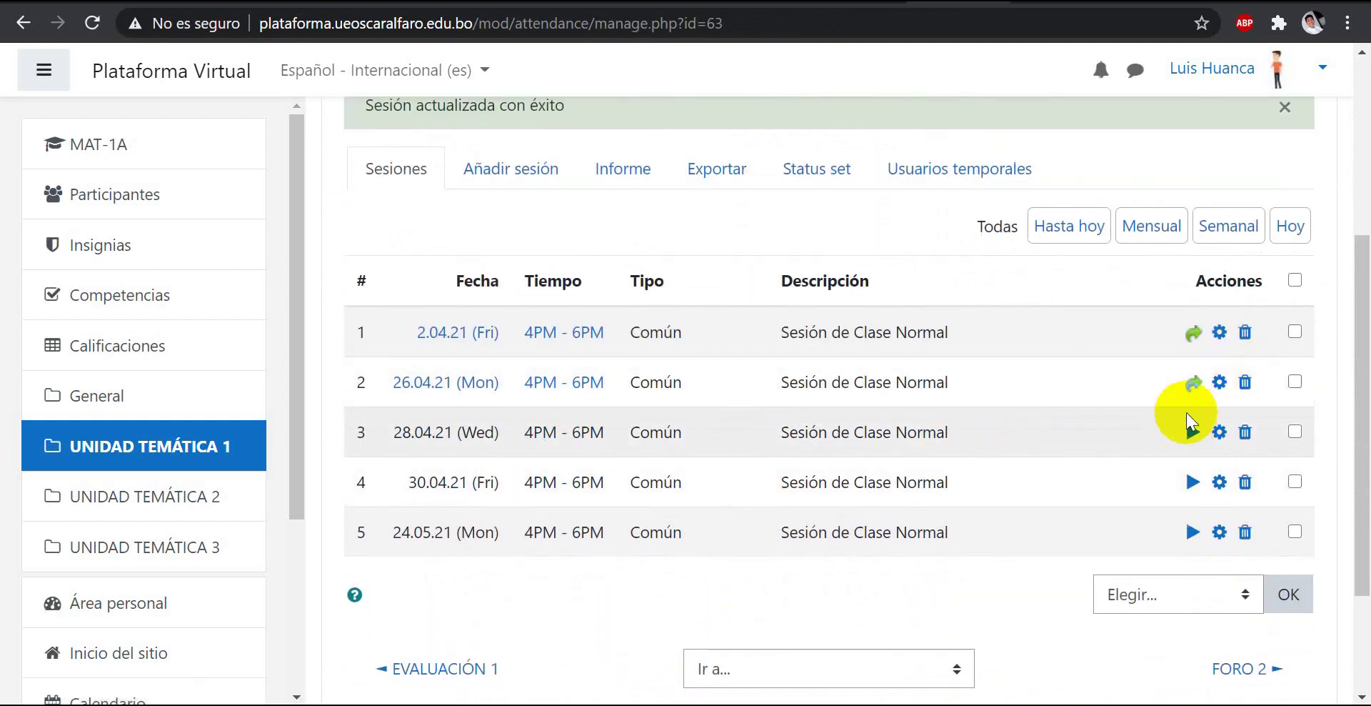
Open the attendance report and review the student's status and summary for each session.
click(622, 275)
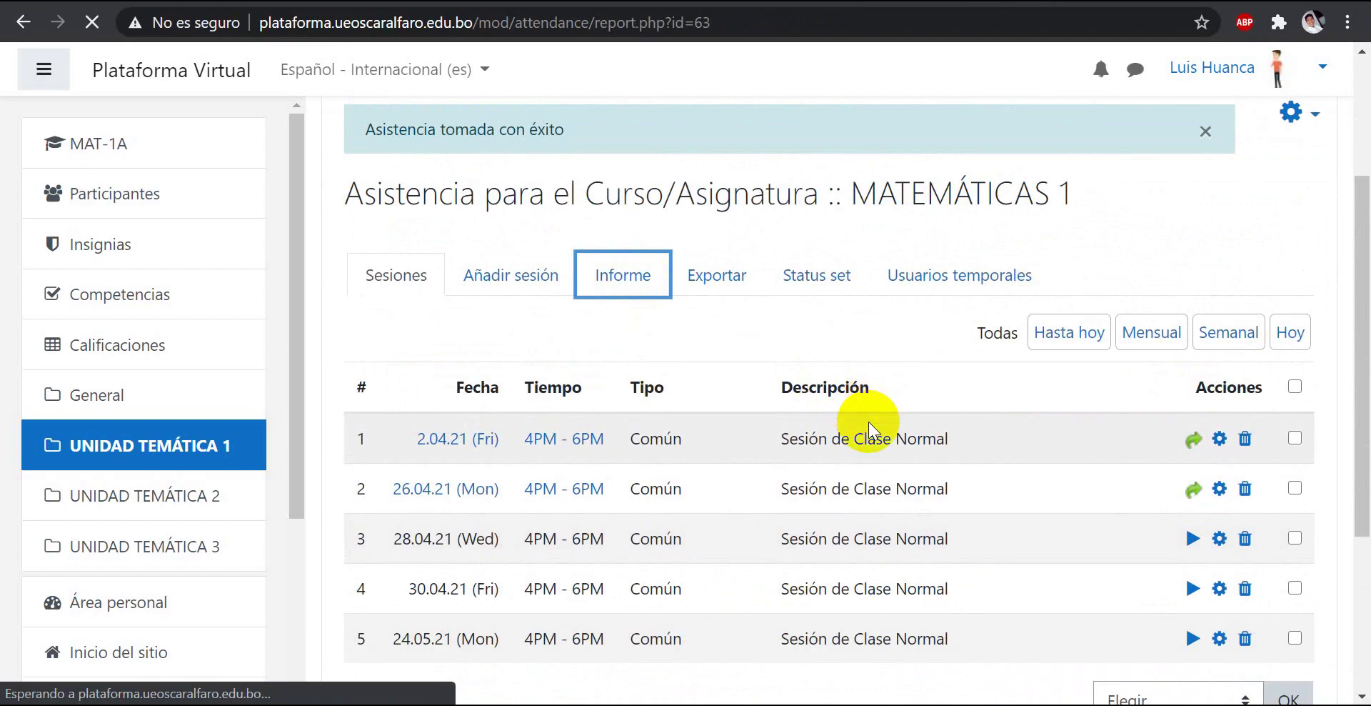
scroll(868, 421, down, 3)
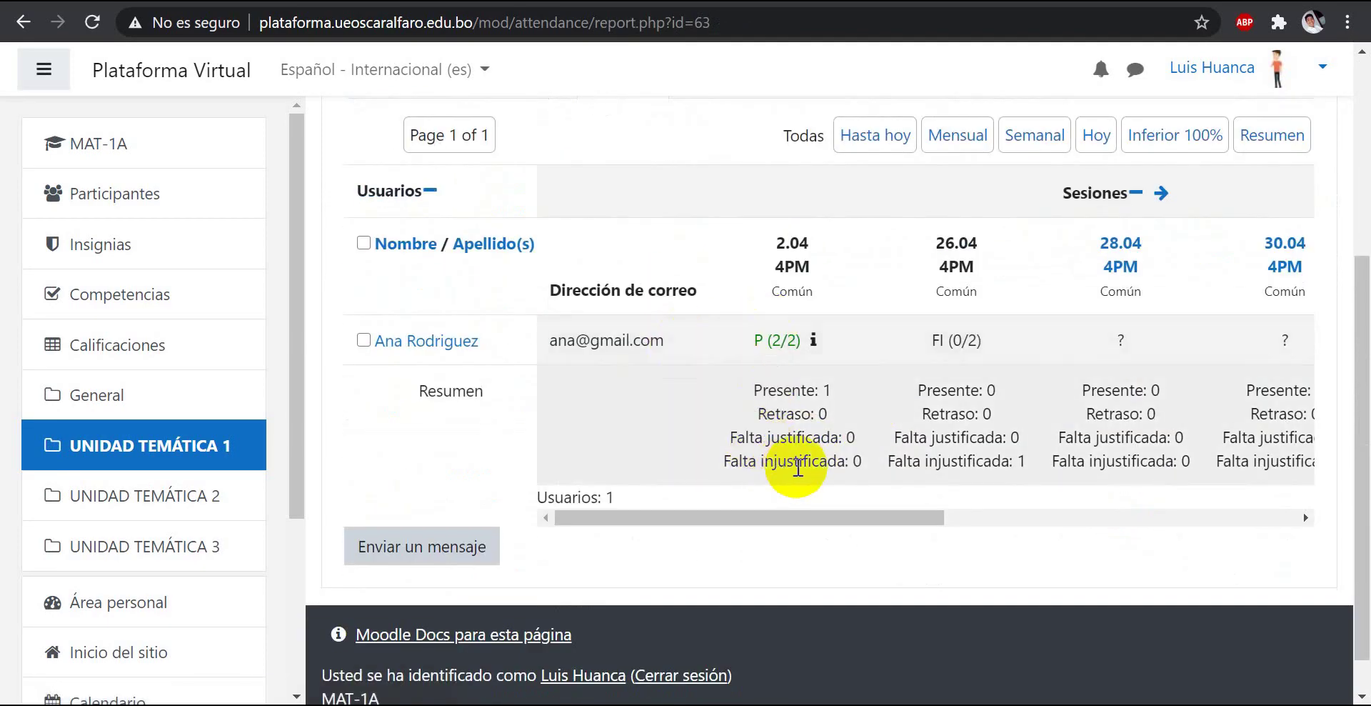
scroll(796, 466, up, 3)
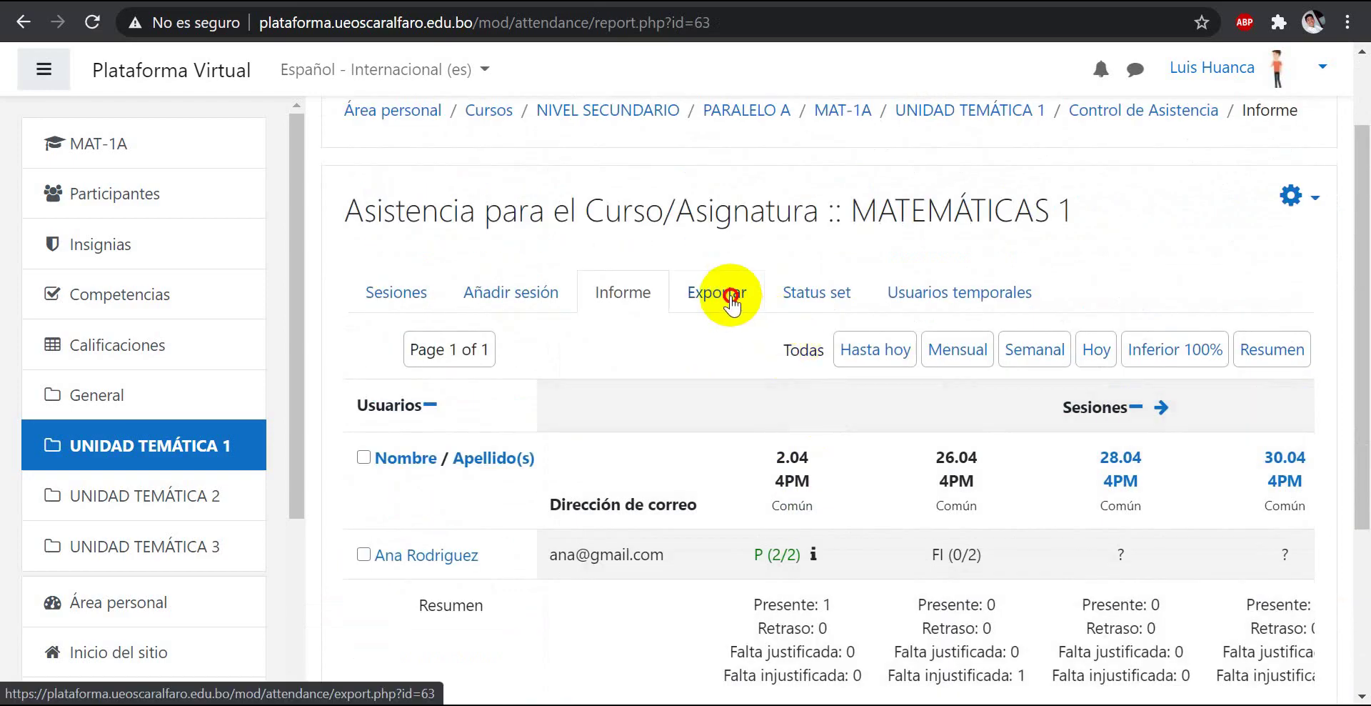
Open the attendance export form and examine its user, session, date range and format options.
click(731, 304)
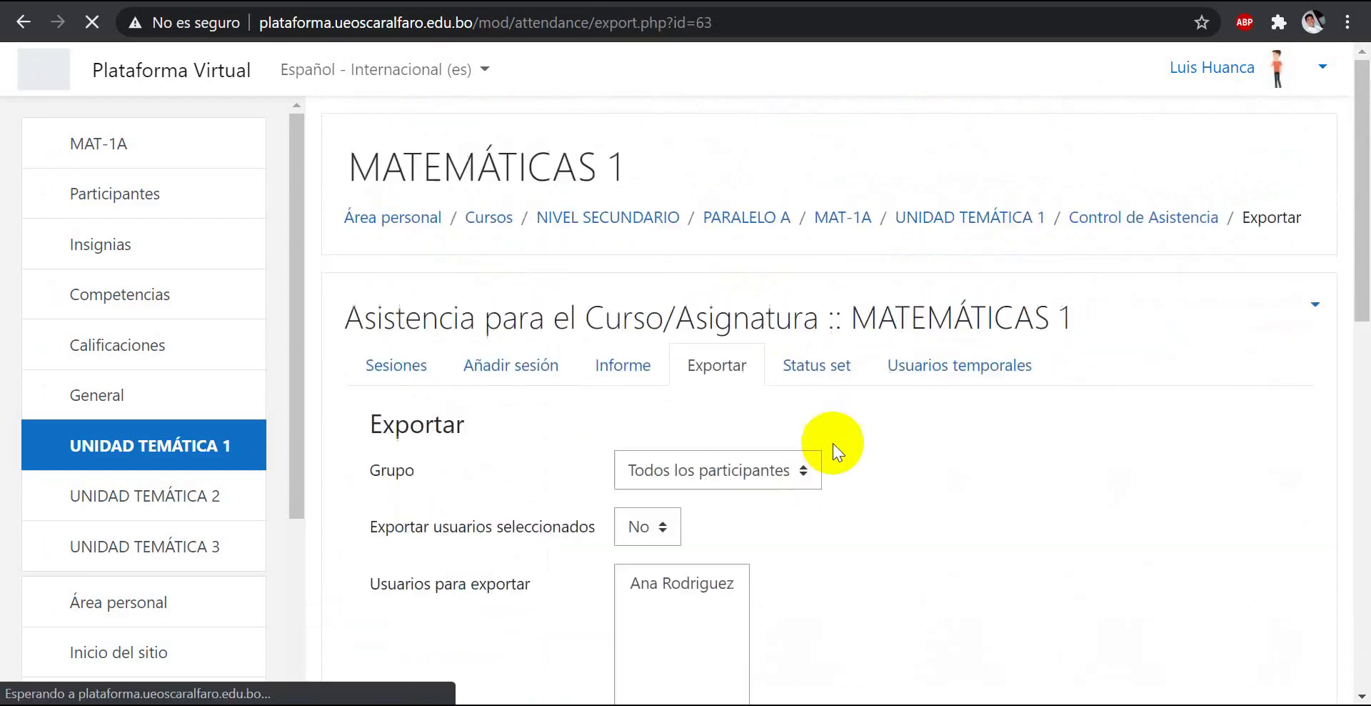
scroll(843, 456, down, 3)
scroll(842, 456, down, 3)
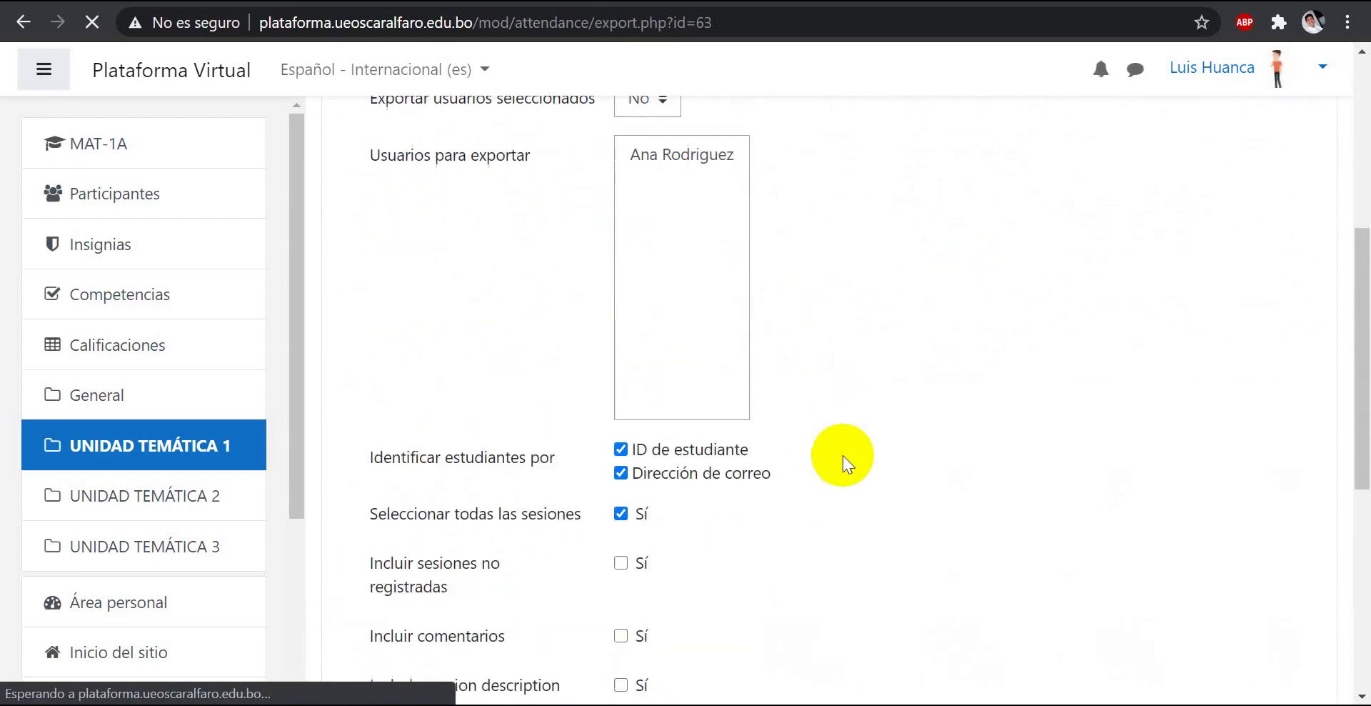
scroll(843, 456, down, 3)
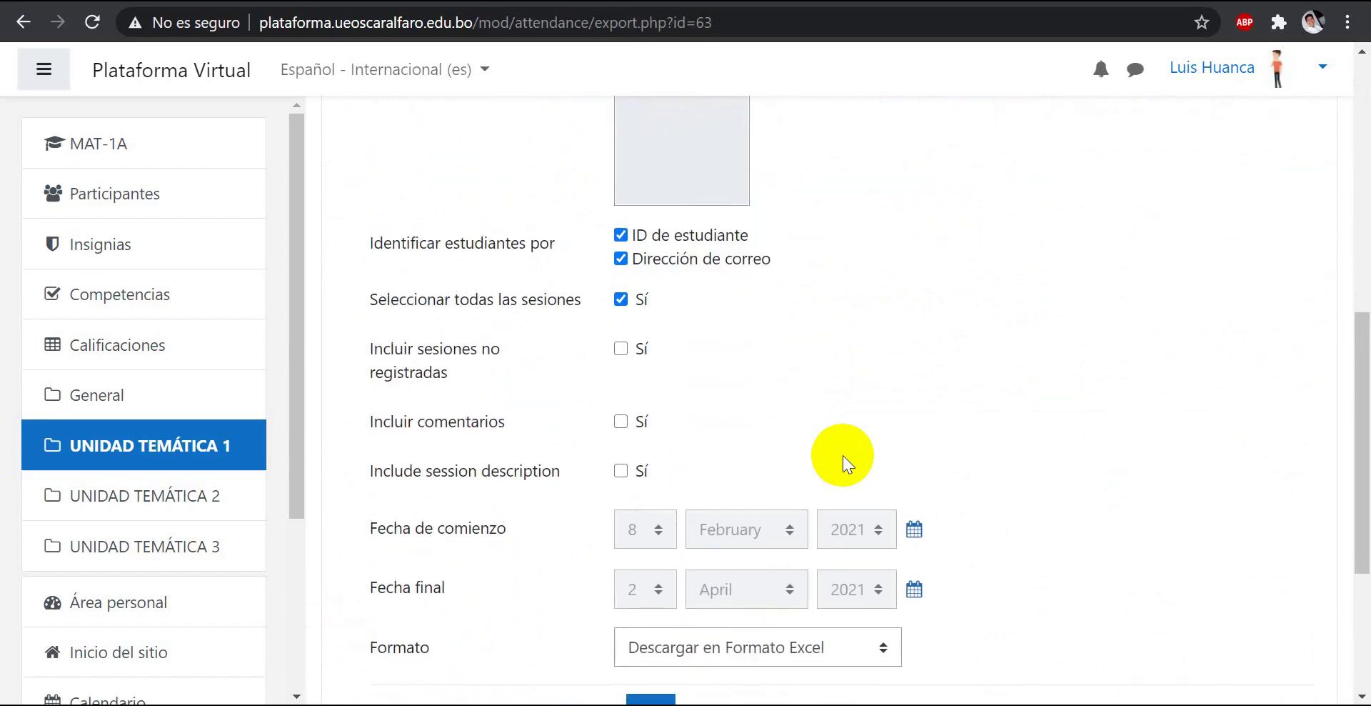
scroll(842, 455, down, 3)
scroll(843, 456, up, 3)
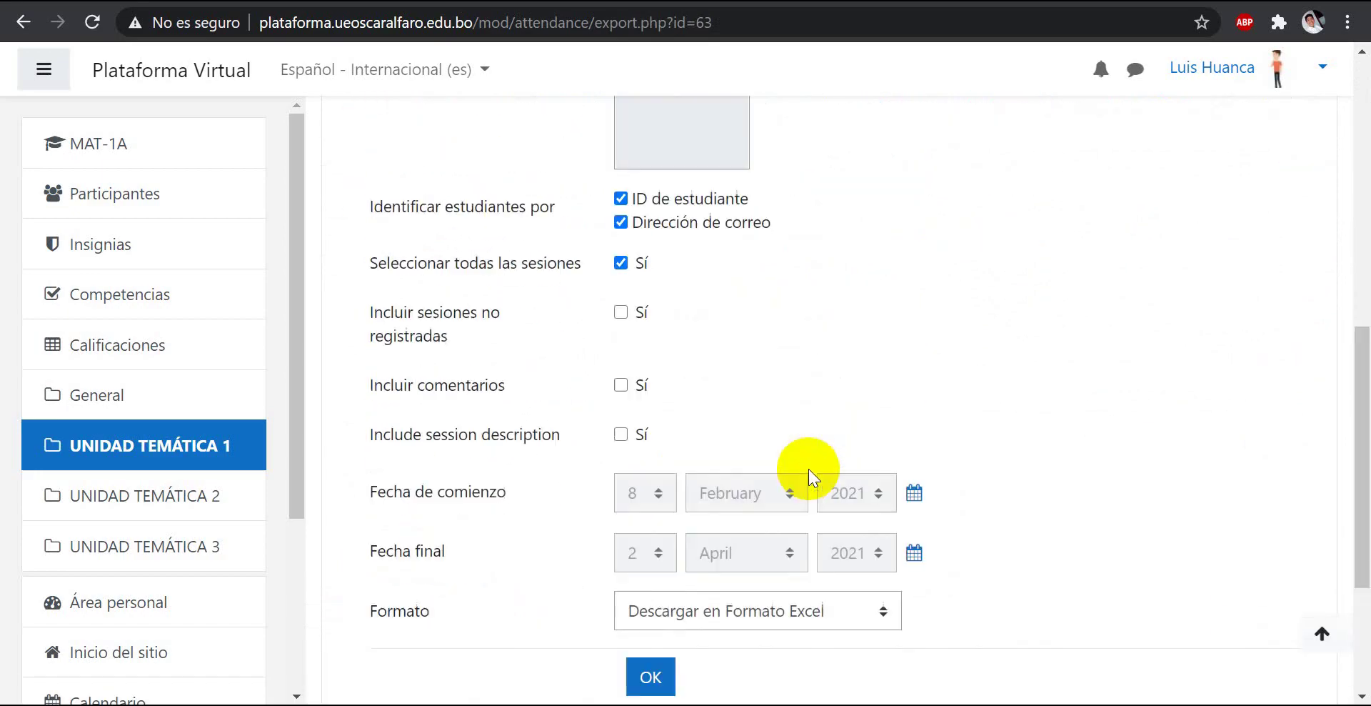
scroll(808, 469, down, 2)
scroll(809, 469, up, 6)
scroll(809, 468, down, 7)
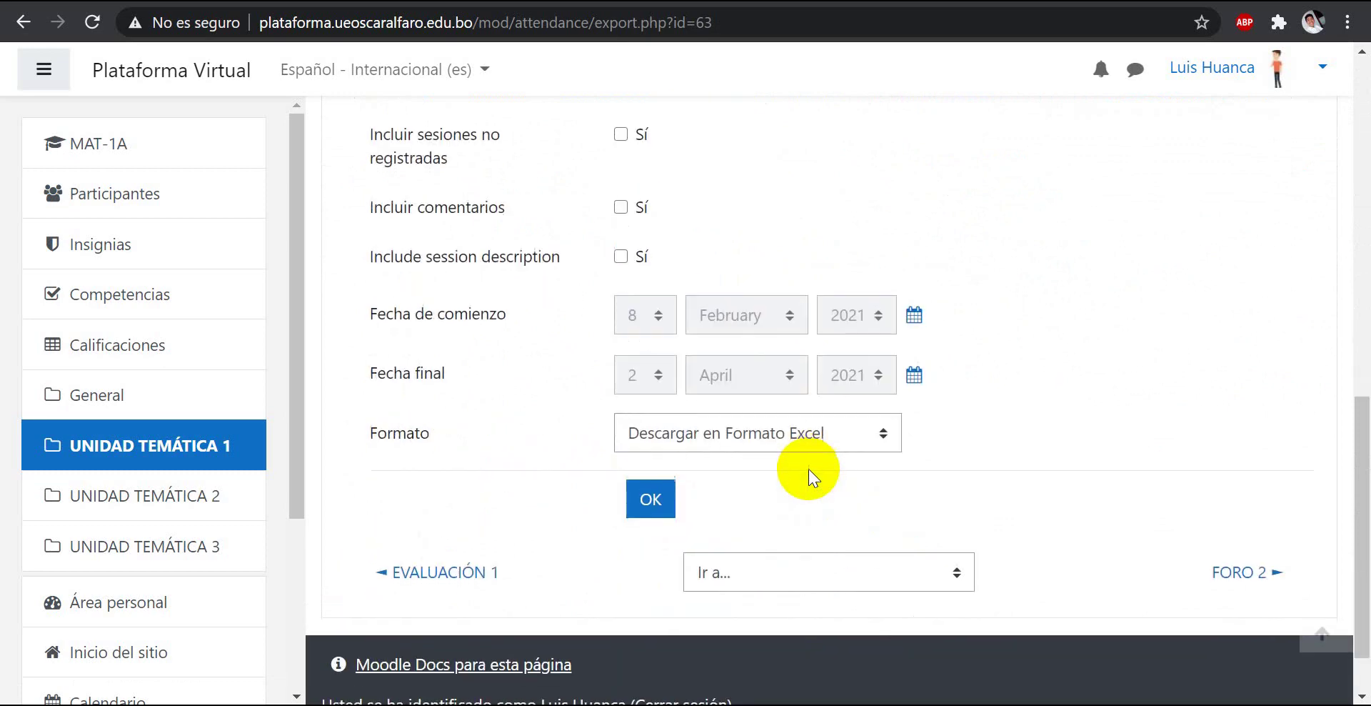
scroll(809, 468, up, 2)
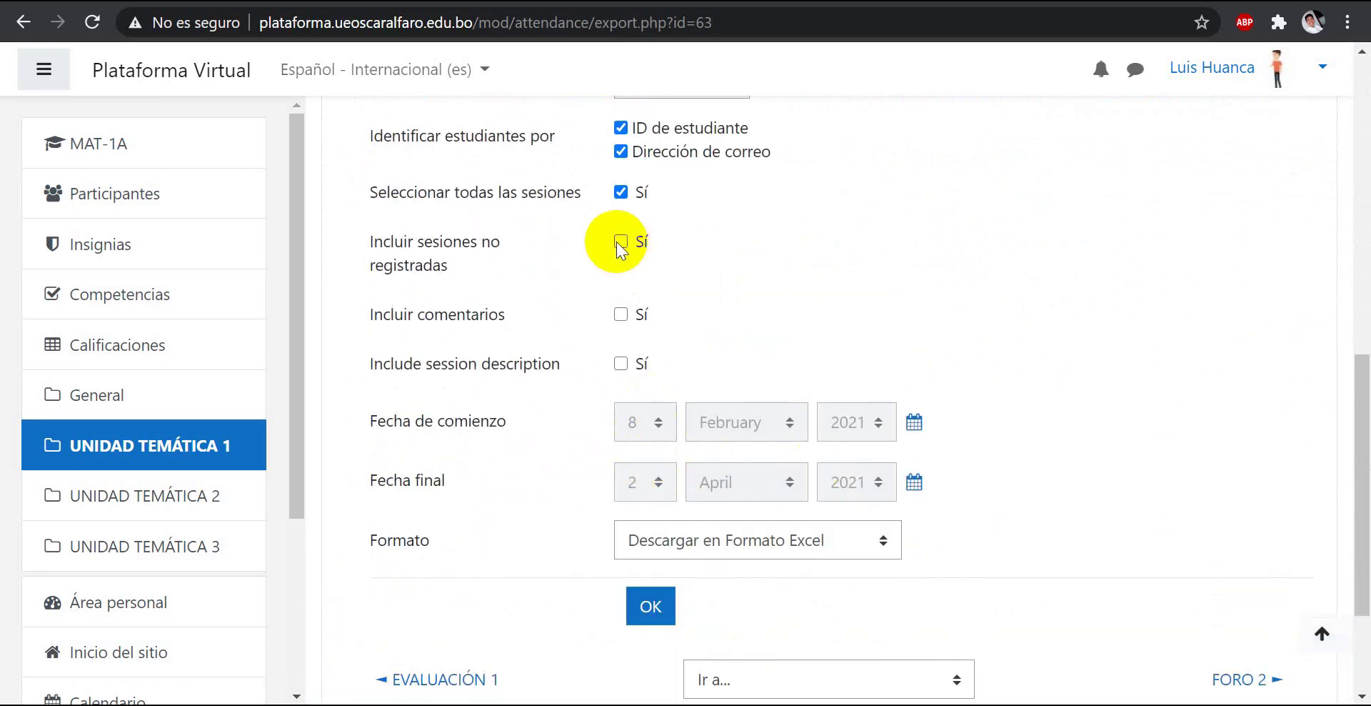
Export the attendance for all sessions in Excel format and open the downloaded file.
click(620, 191)
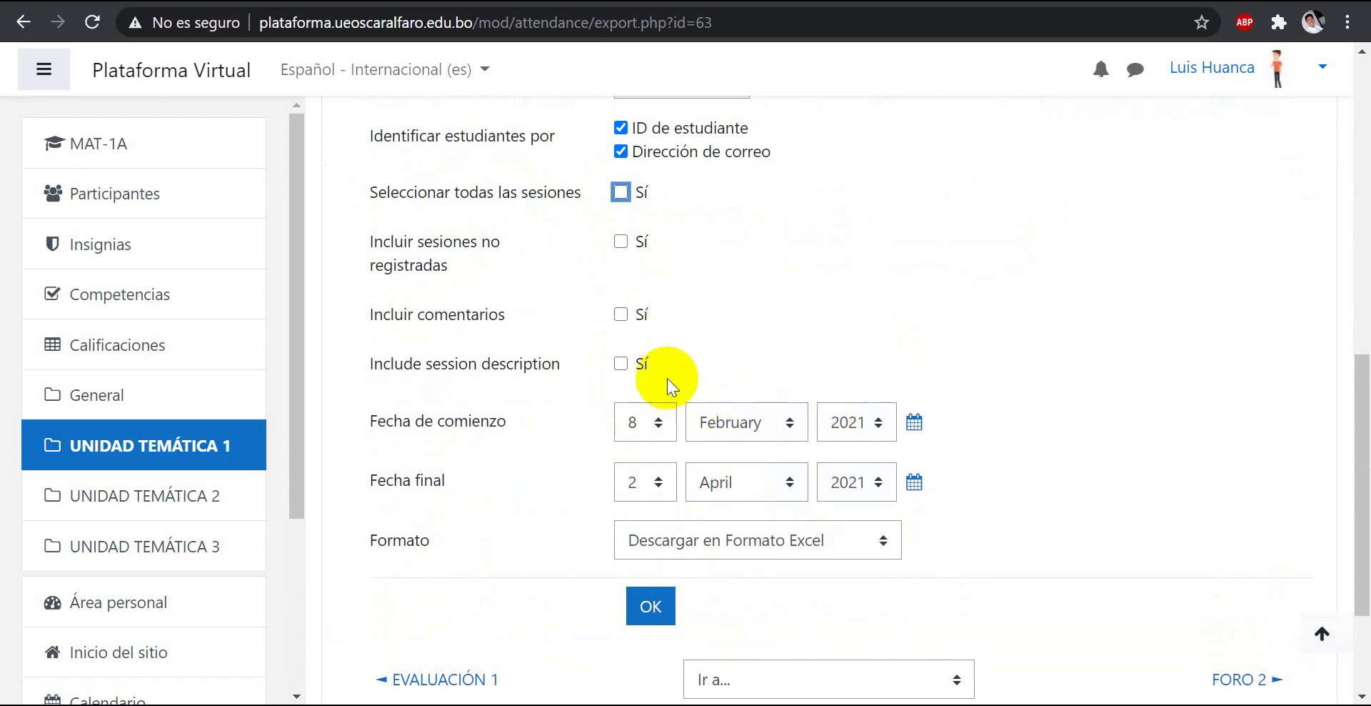
click(620, 194)
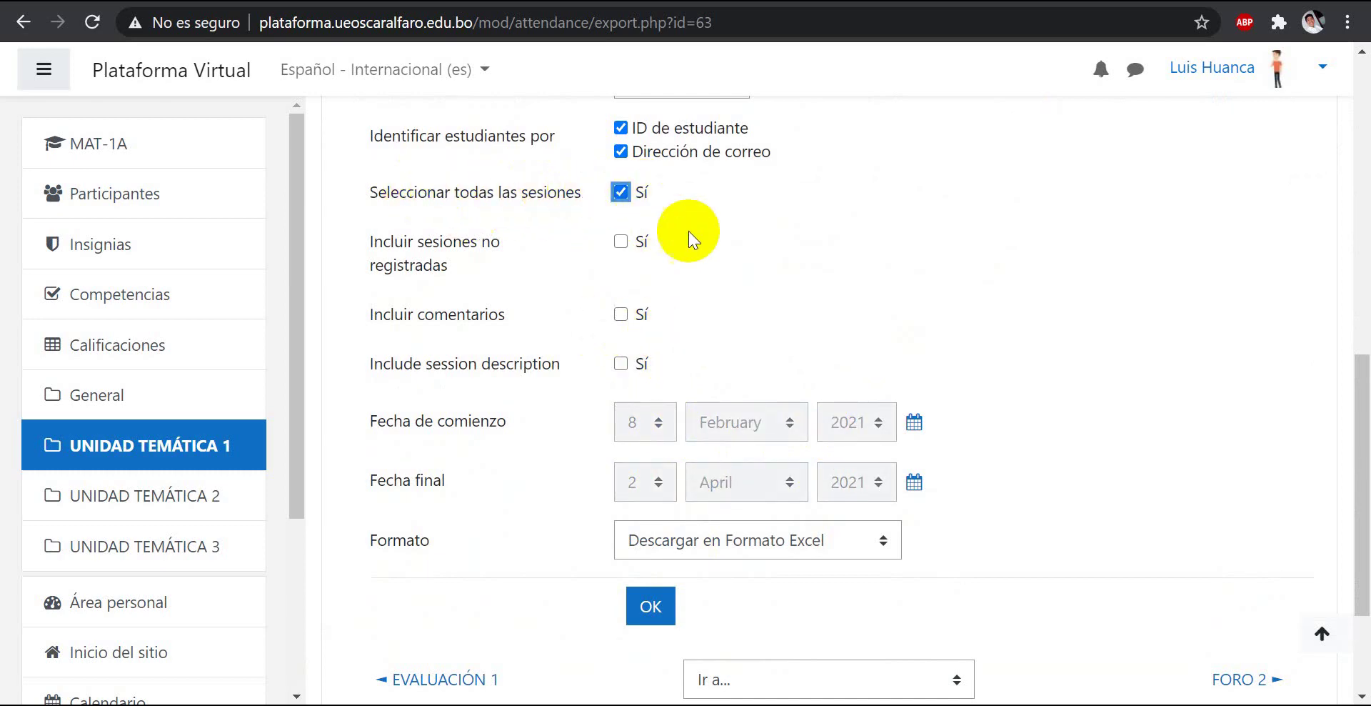
click(646, 604)
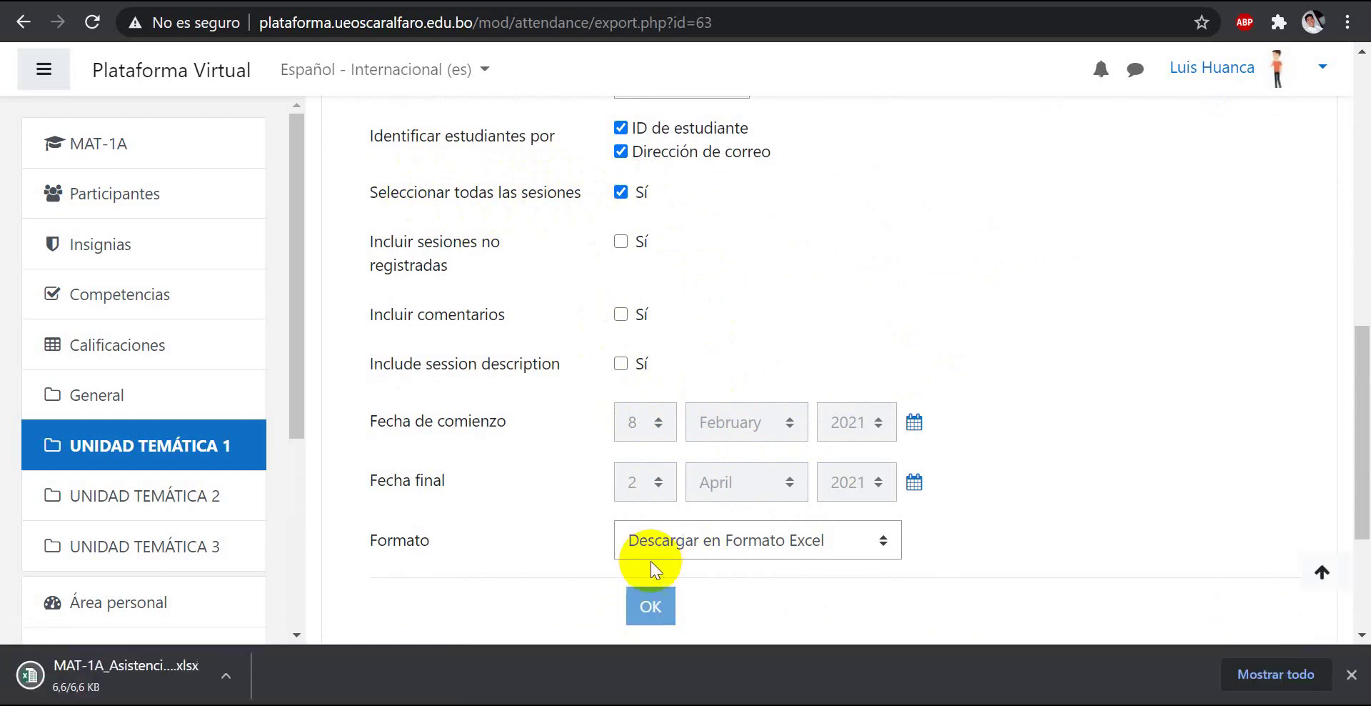
click(163, 678)
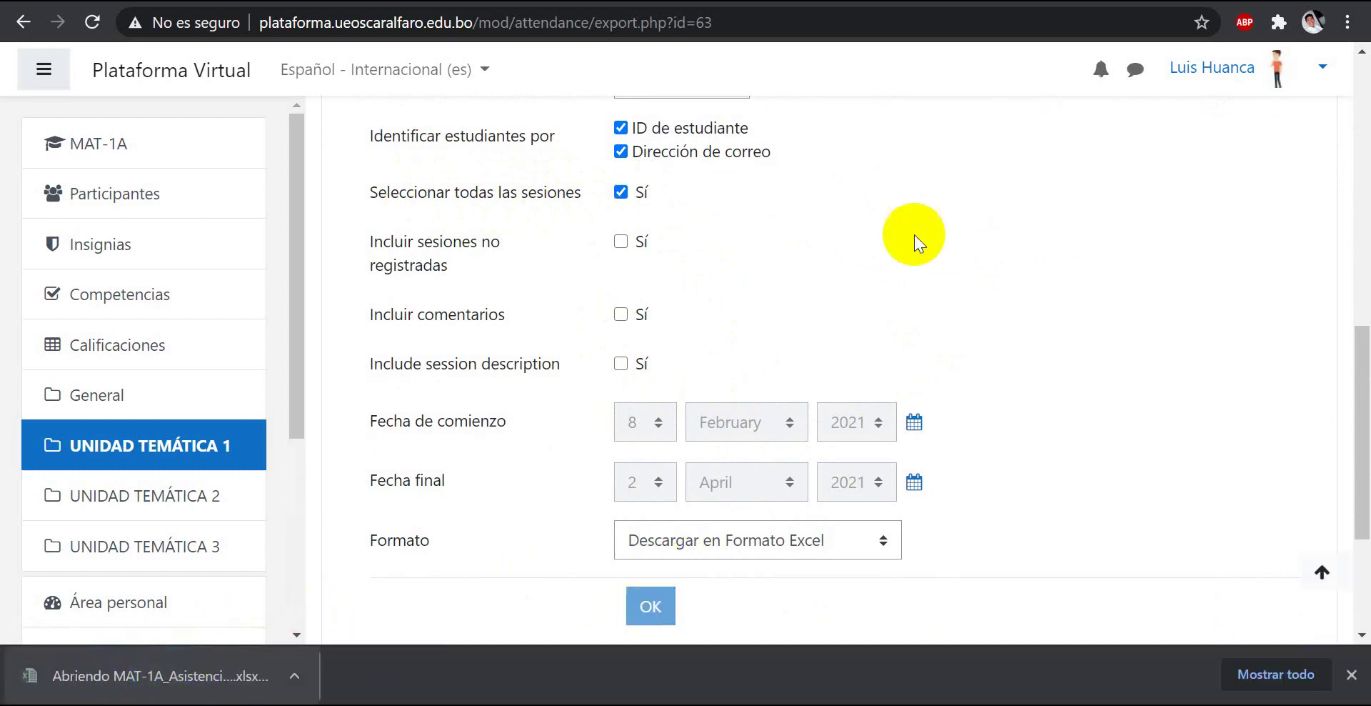
Return to the activity's session list and look over the listed sessions.
click(554, 173)
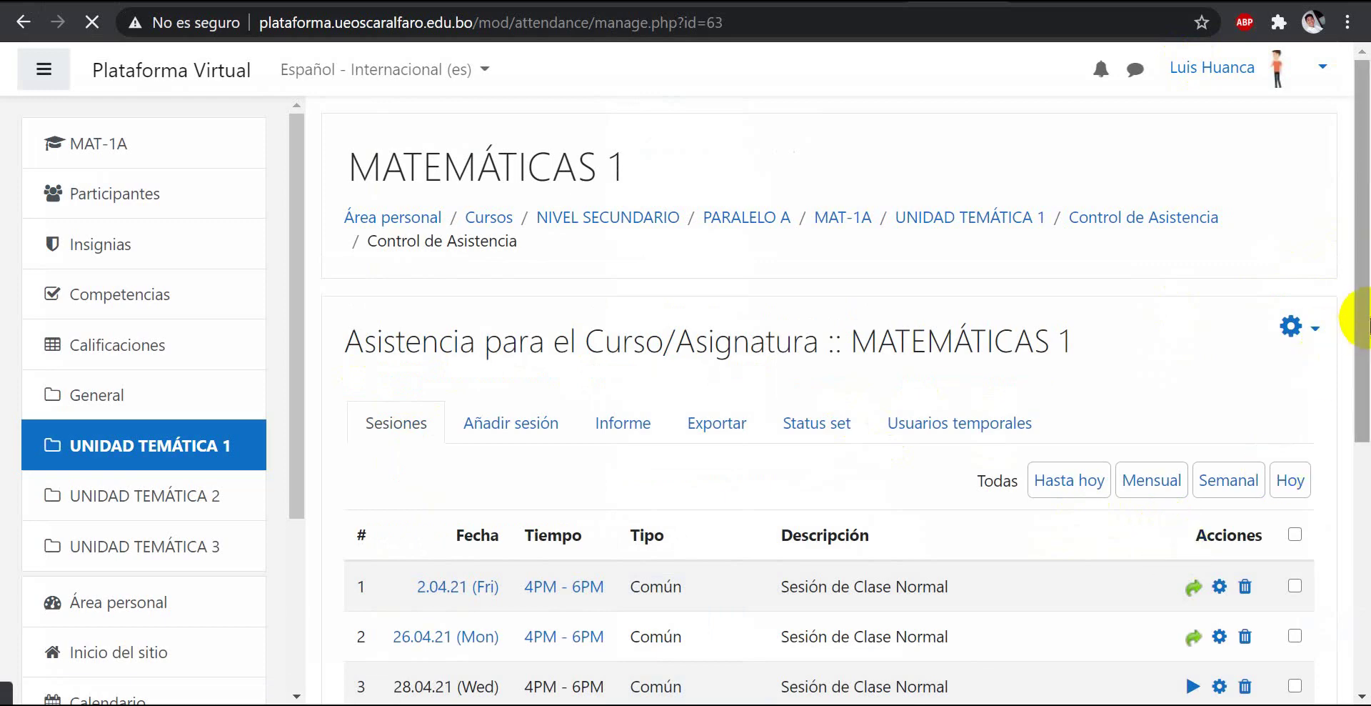
scroll(1335, 464, down, 5)
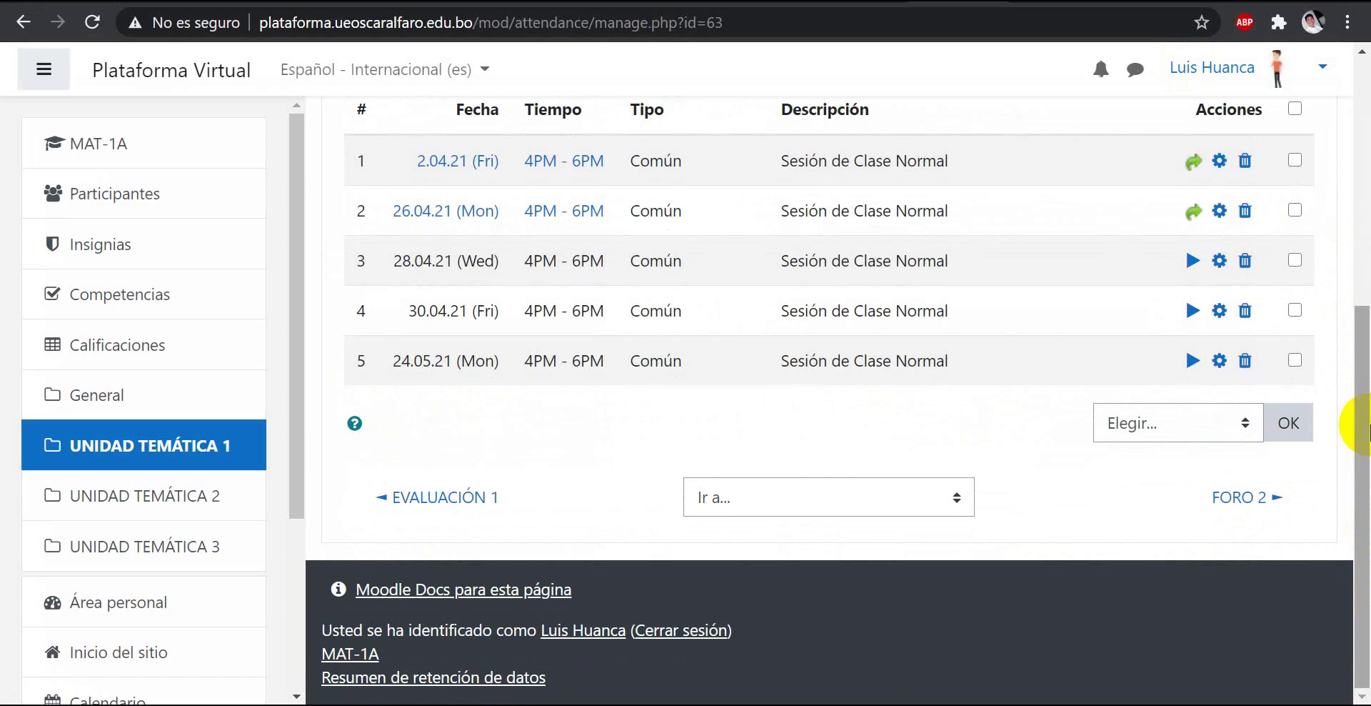
drag(1367, 432, 1368, 330)
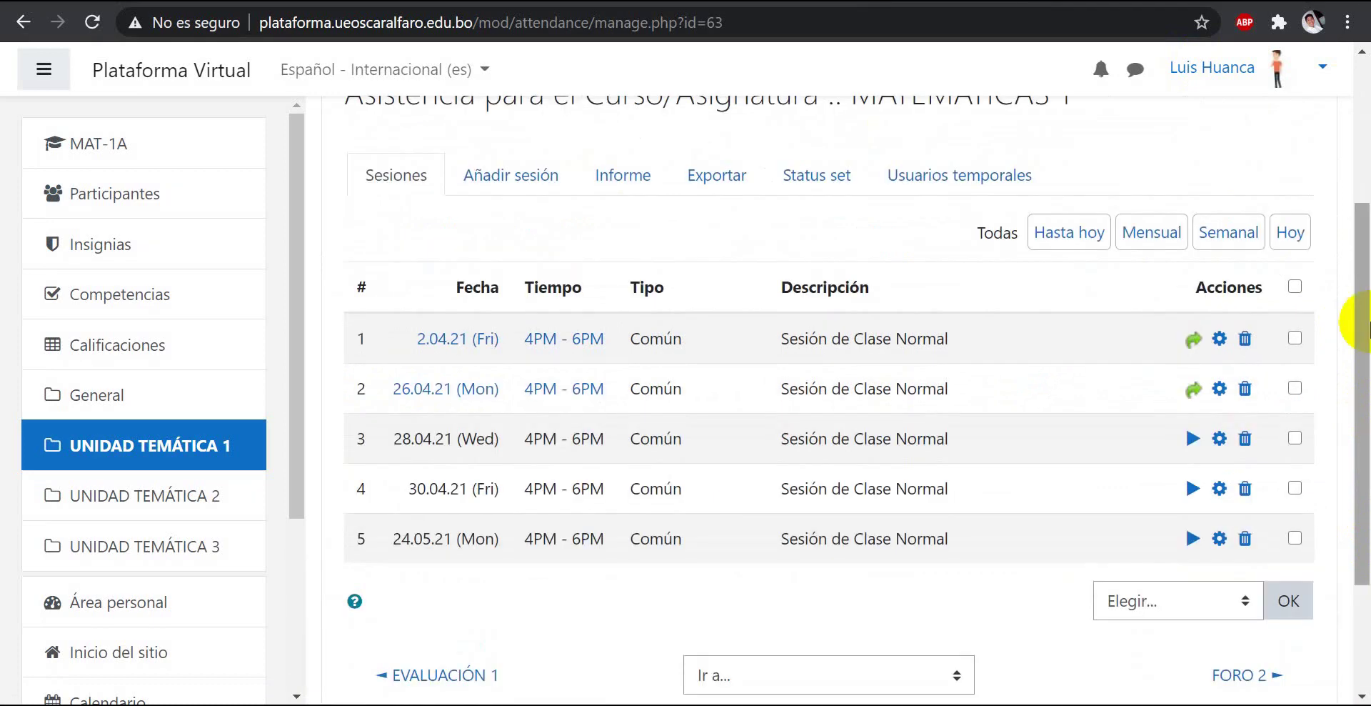